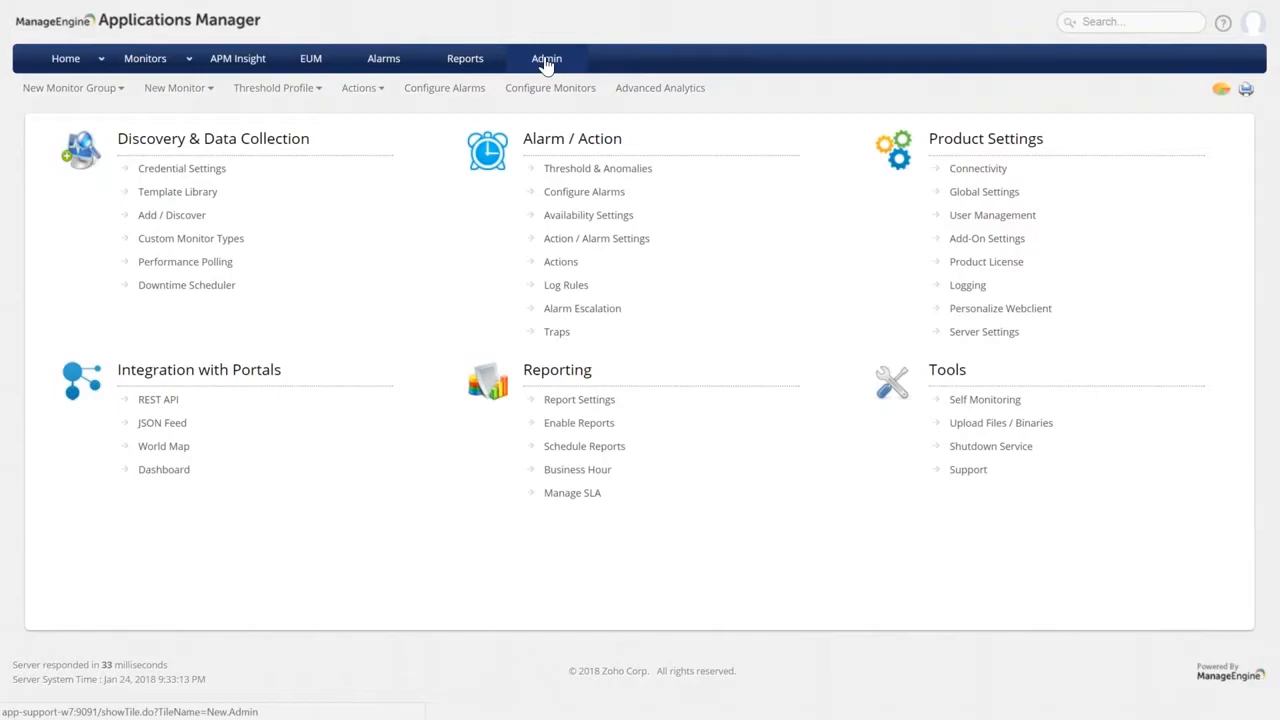
# From Admin, open Credential Settings to list stored credentials such as public, APM_PGSQL and gtomcat.
pyautogui.click(547, 62)
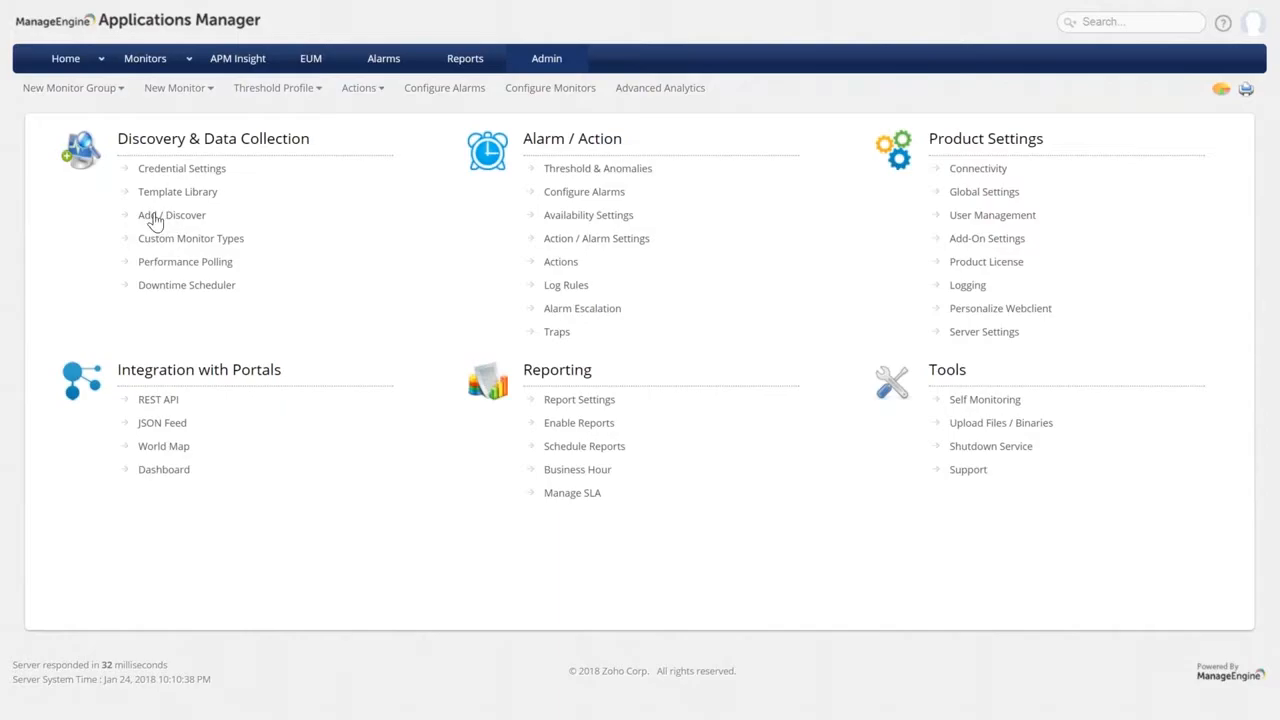
pyautogui.click(168, 175)
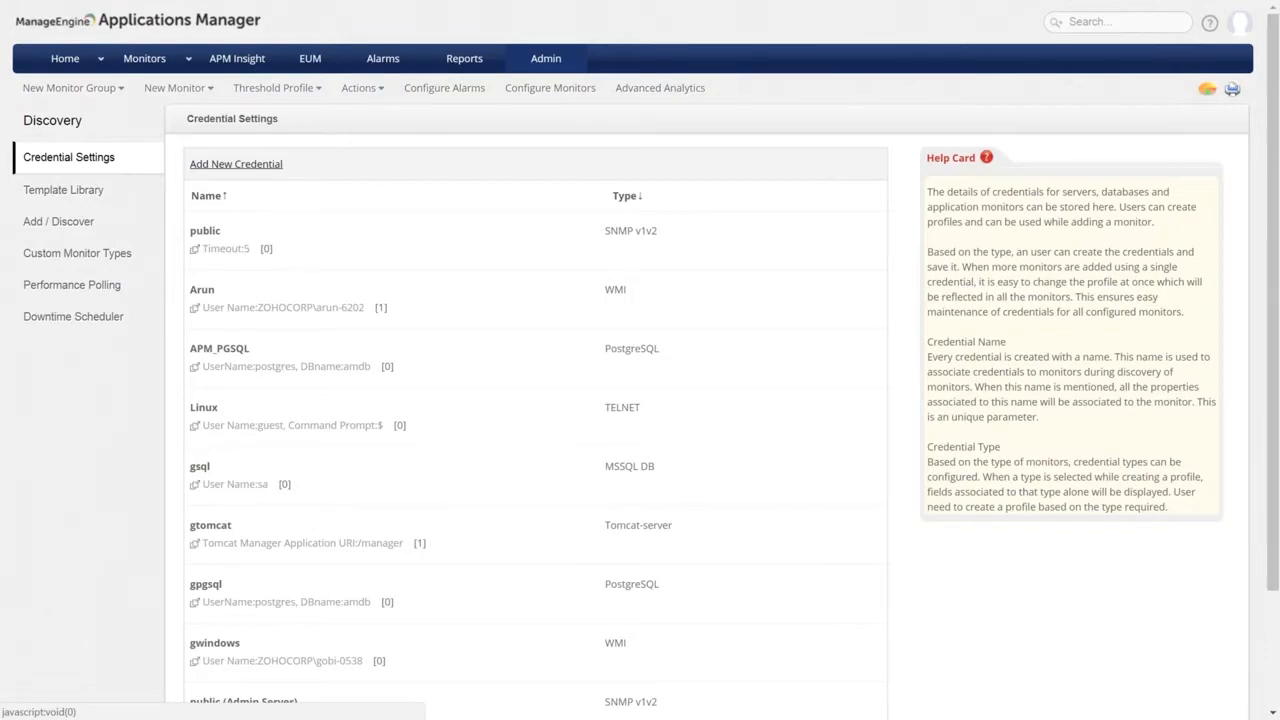
# Save a new MySQL credential with a person's name as its label, user root and database test.
pyautogui.click(236, 164)
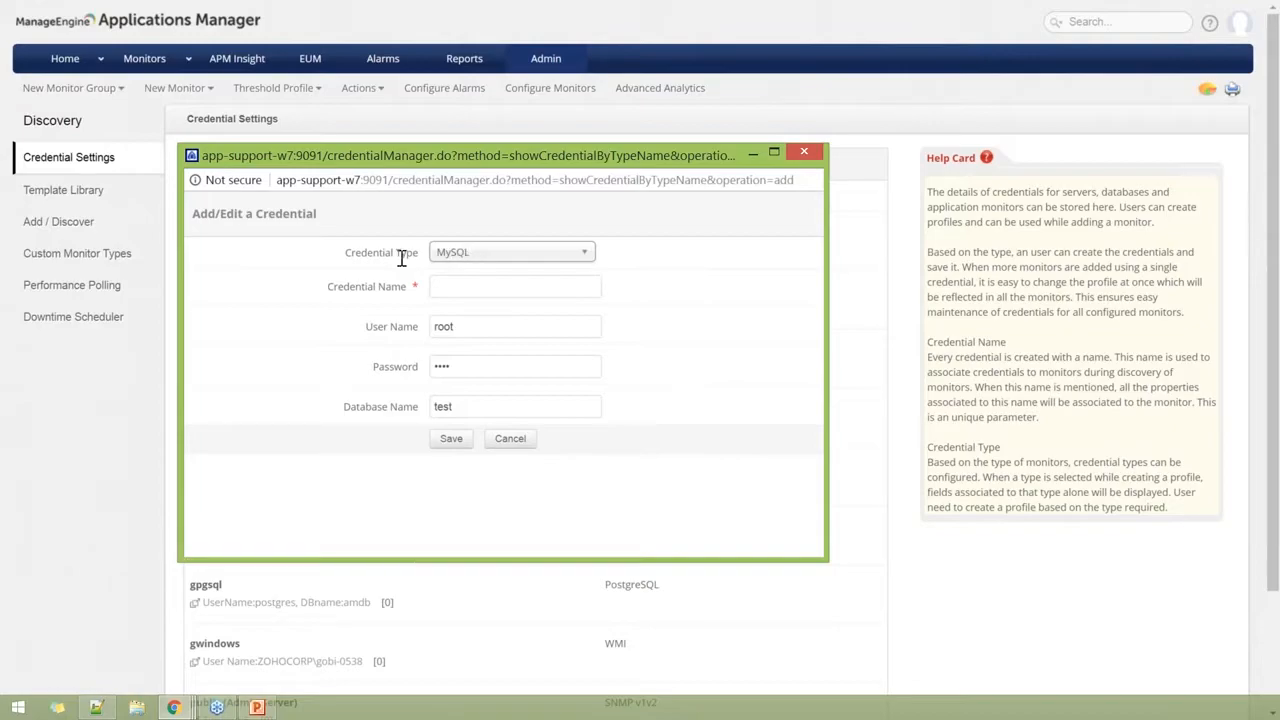
pyautogui.click(462, 290)
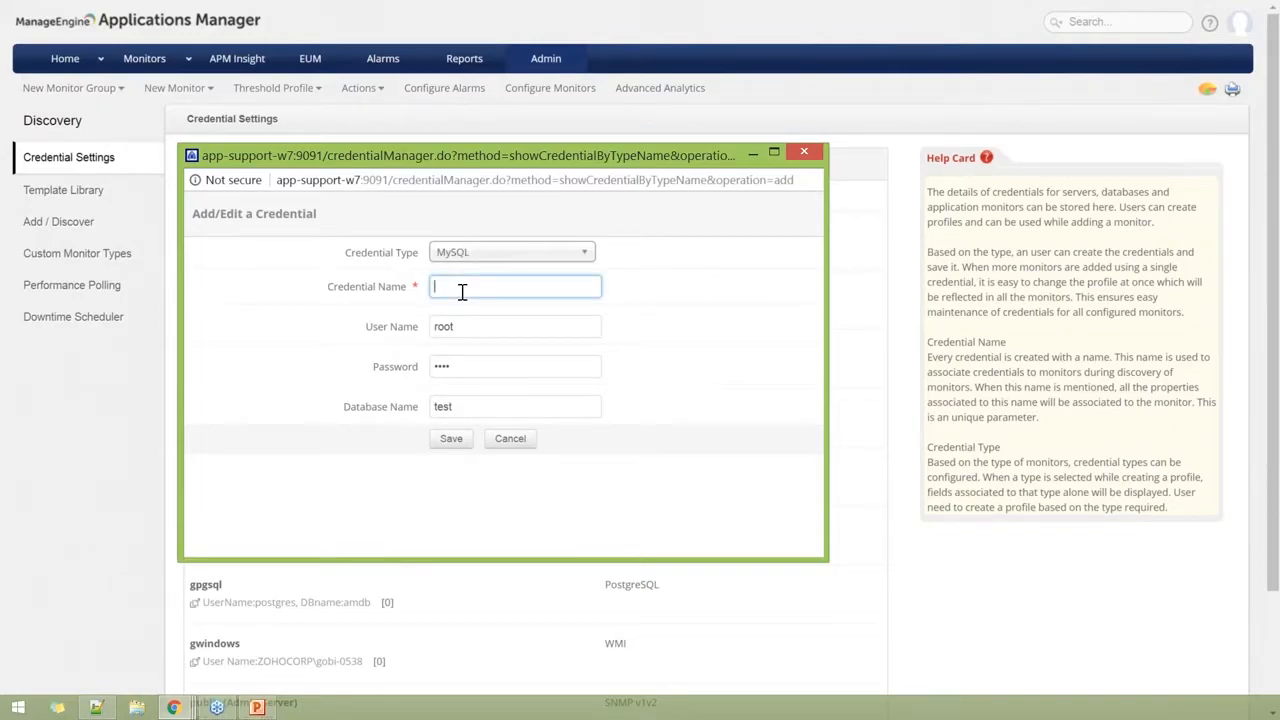
pyautogui.write('A. Benjamin')
pyautogui.click(451, 445)
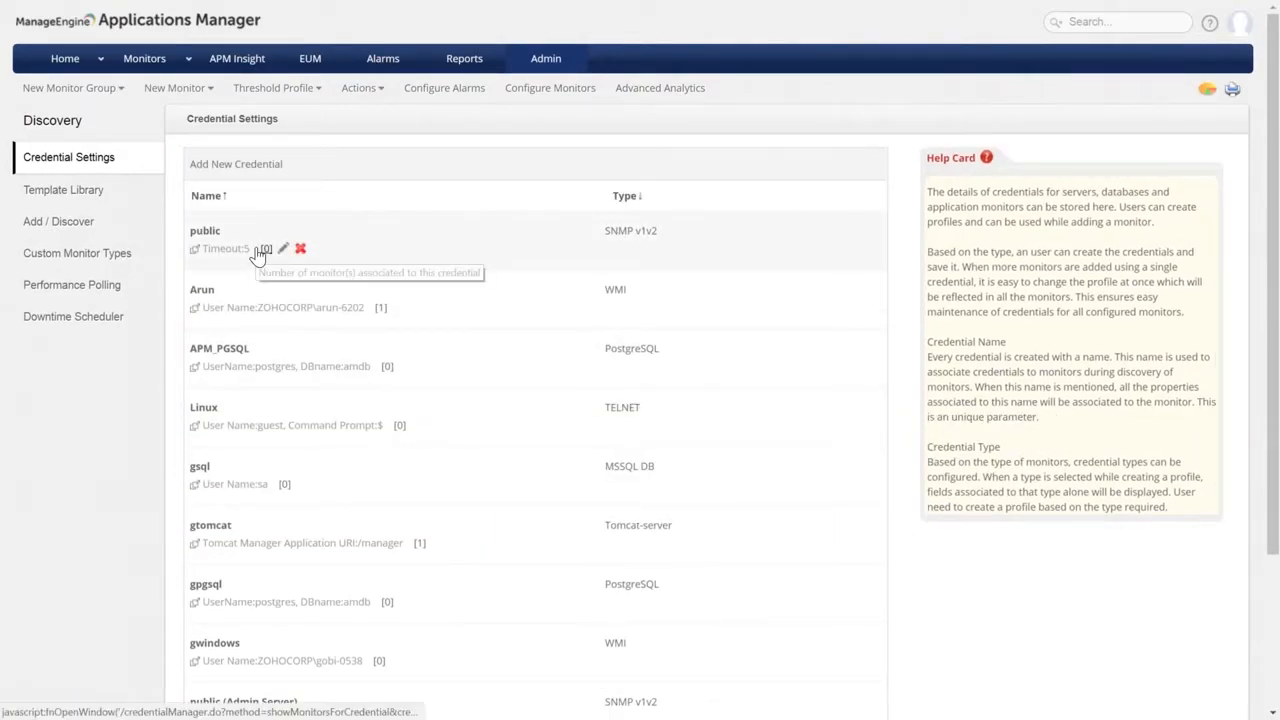
pyautogui.scroll(-1, 258, 254)
pyautogui.scroll(-2, 258, 254)
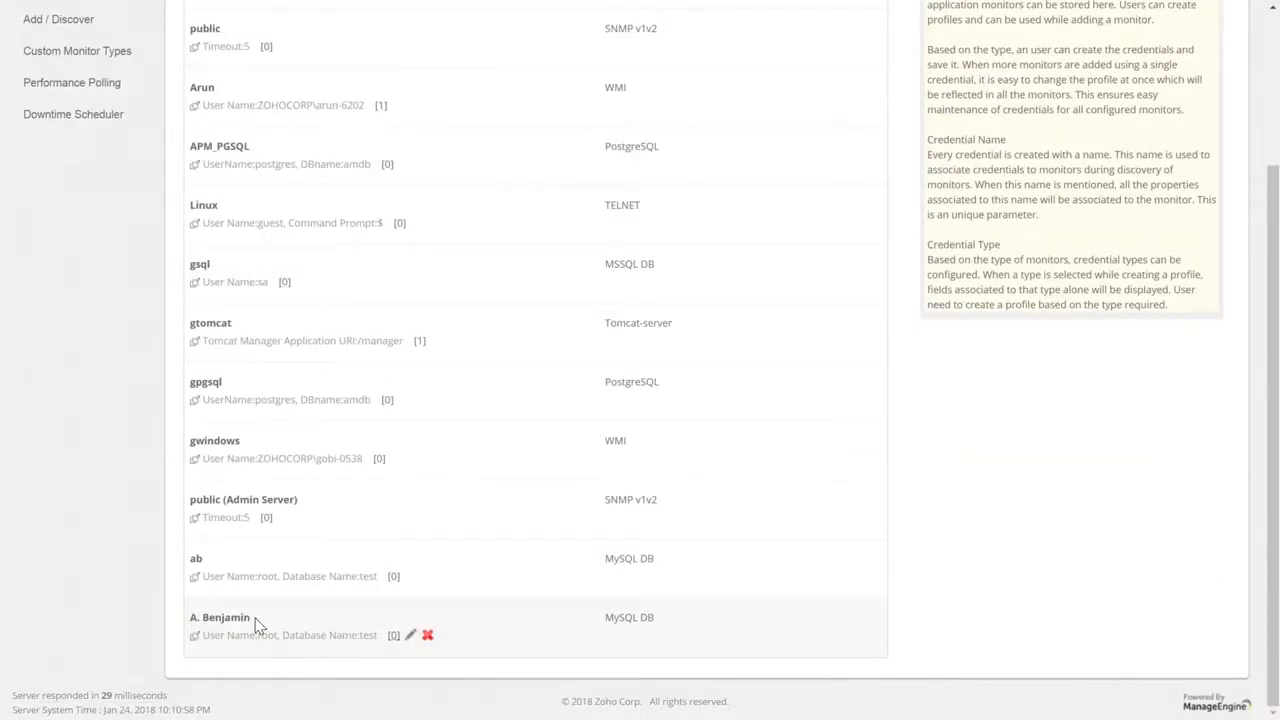
pyautogui.scroll(3, 258, 625)
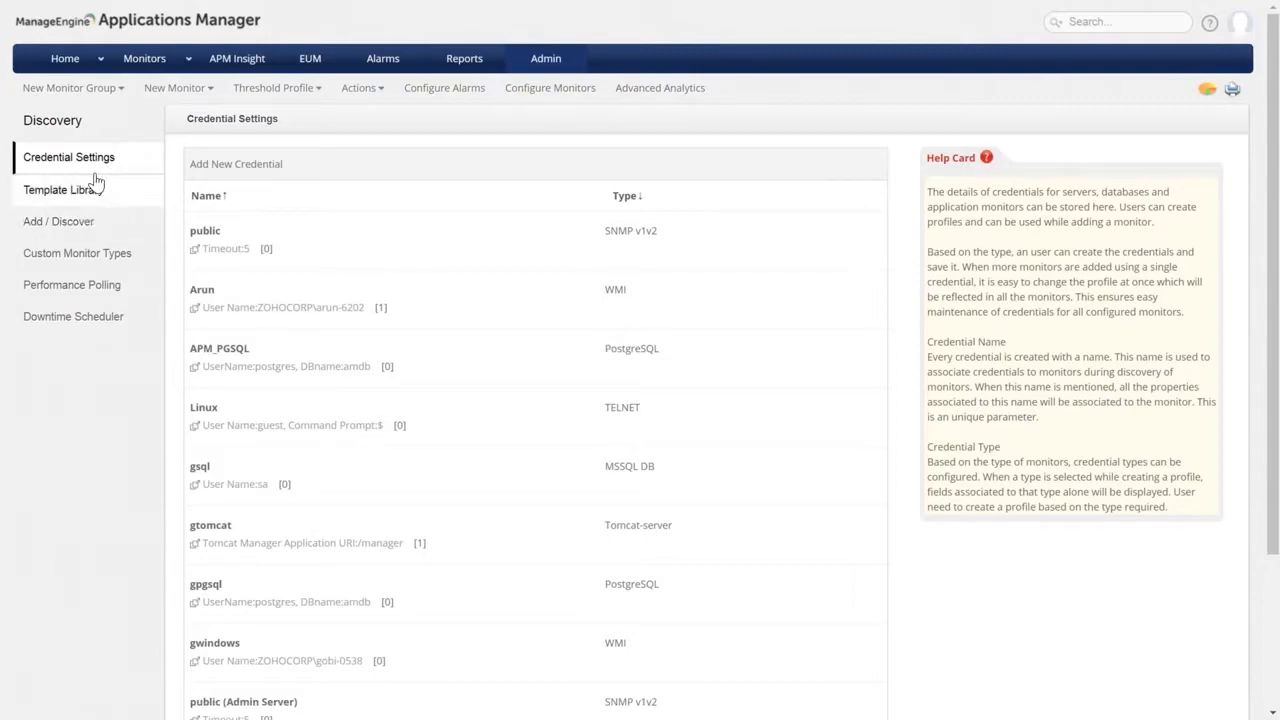
# Go to Add / Discover and show the Network Discovery list with the completed App Discovery scan.
pyautogui.click(60, 232)
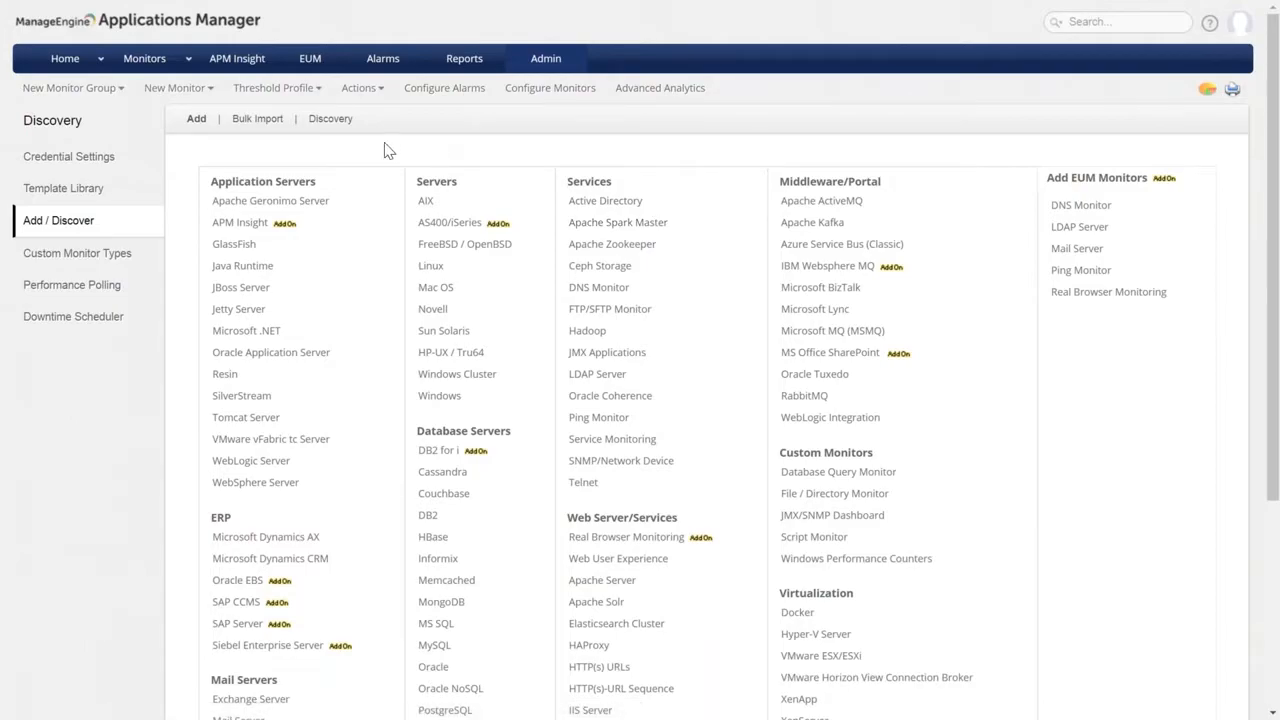
pyautogui.click(330, 122)
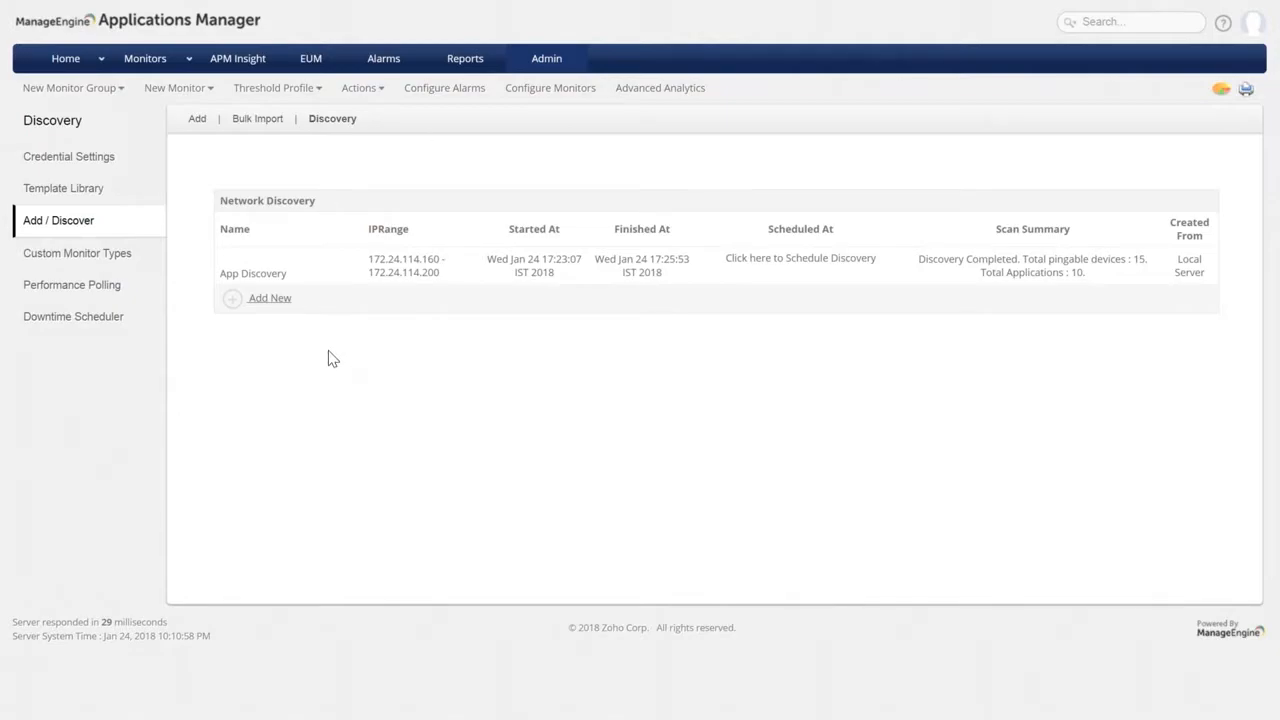
# Start a new network discovery and name it Application Discovery.
pyautogui.click(270, 305)
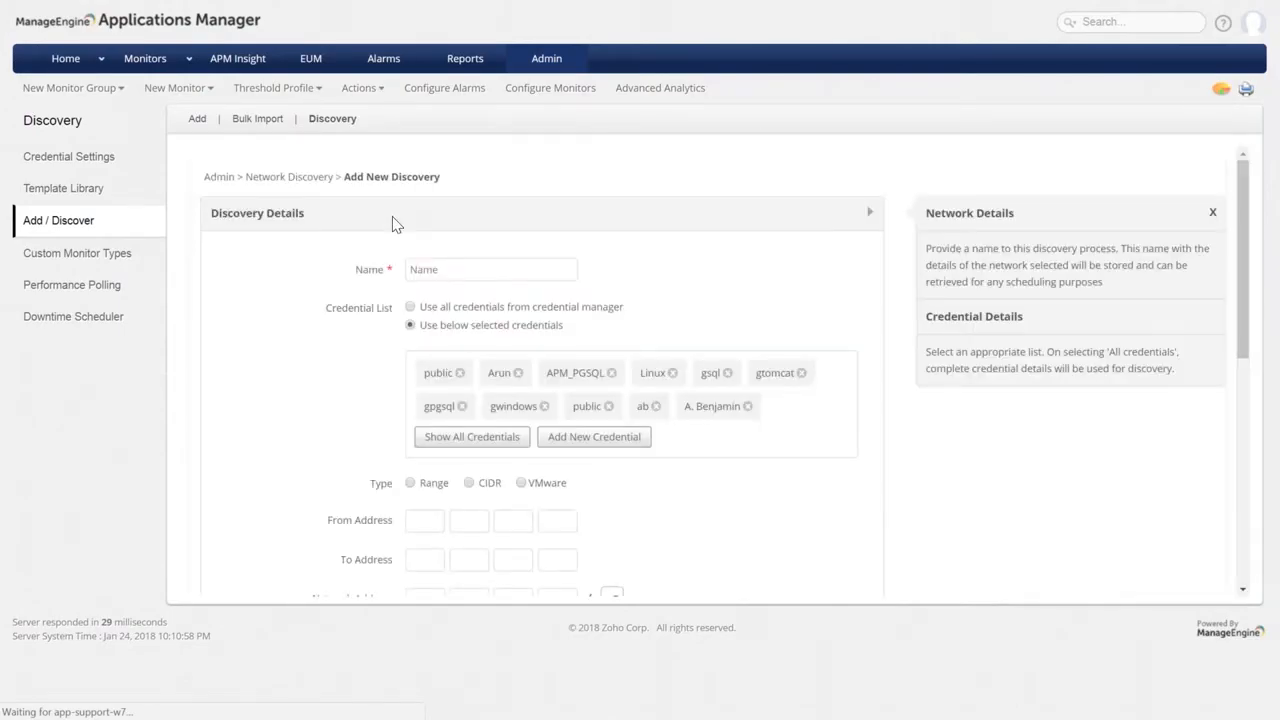
pyautogui.click(434, 240)
pyautogui.click(434, 240)
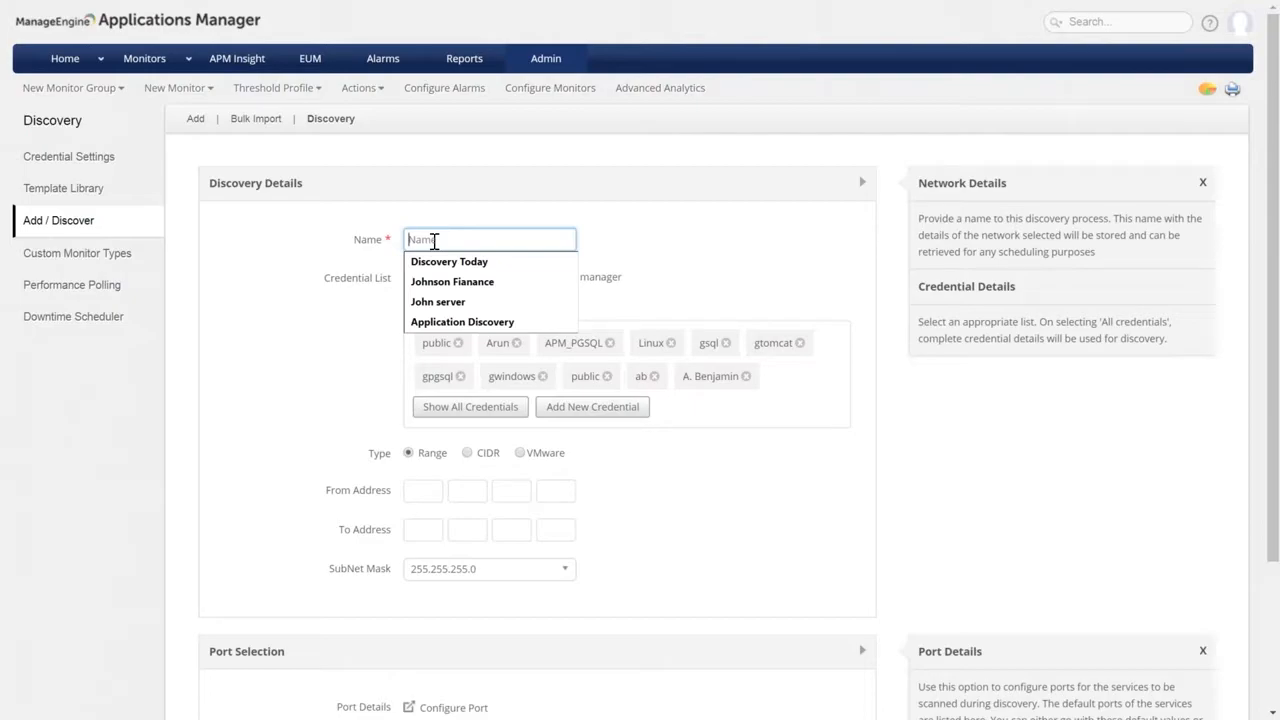
pyautogui.write('Application')
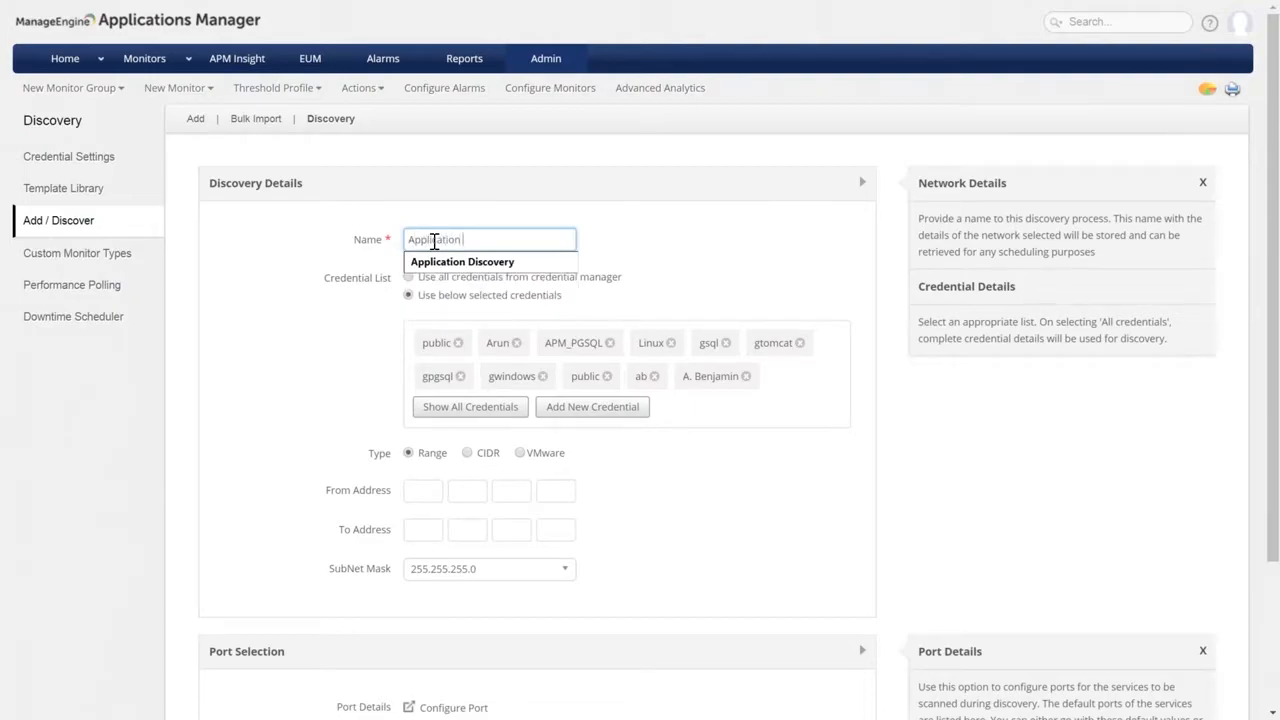
pyautogui.press('Down')
pyautogui.press('Return')
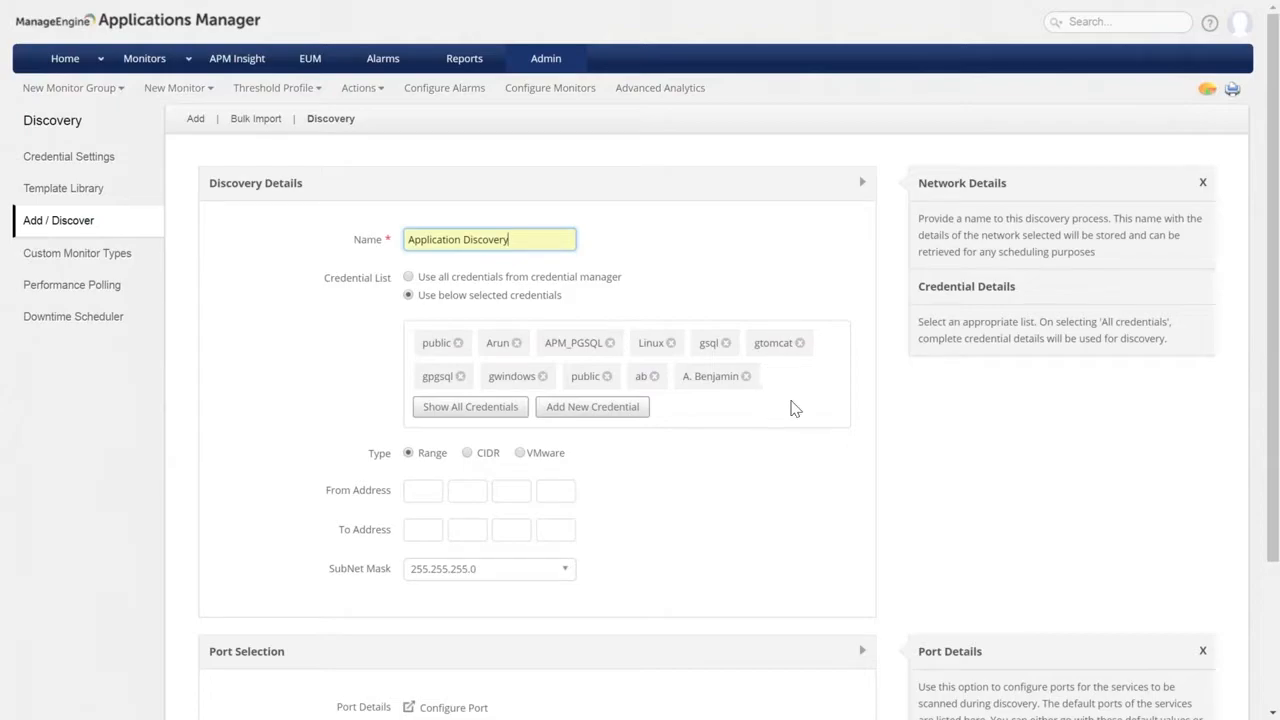
pyautogui.scroll(-1, 780, 420)
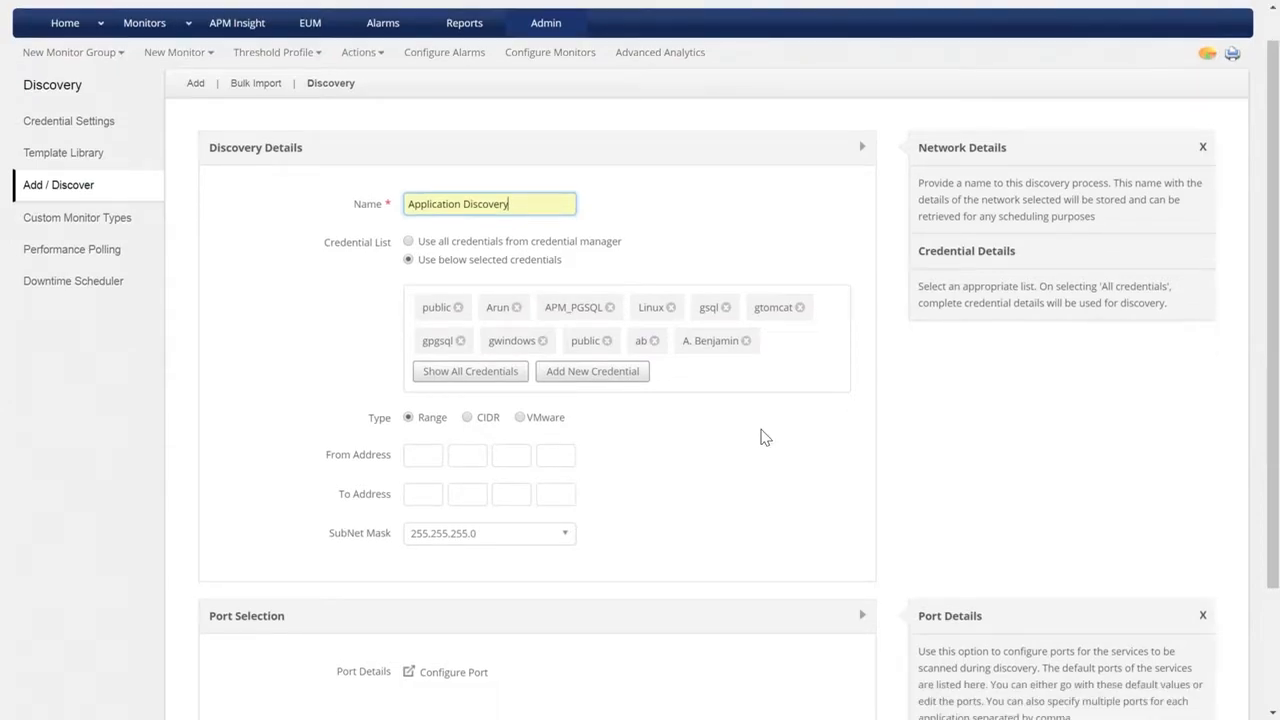
pyautogui.scroll(-2, 762, 437)
# Set the discovery IP range from 172.24.114.160 to 172.24.114.180.
pyautogui.click(409, 288)
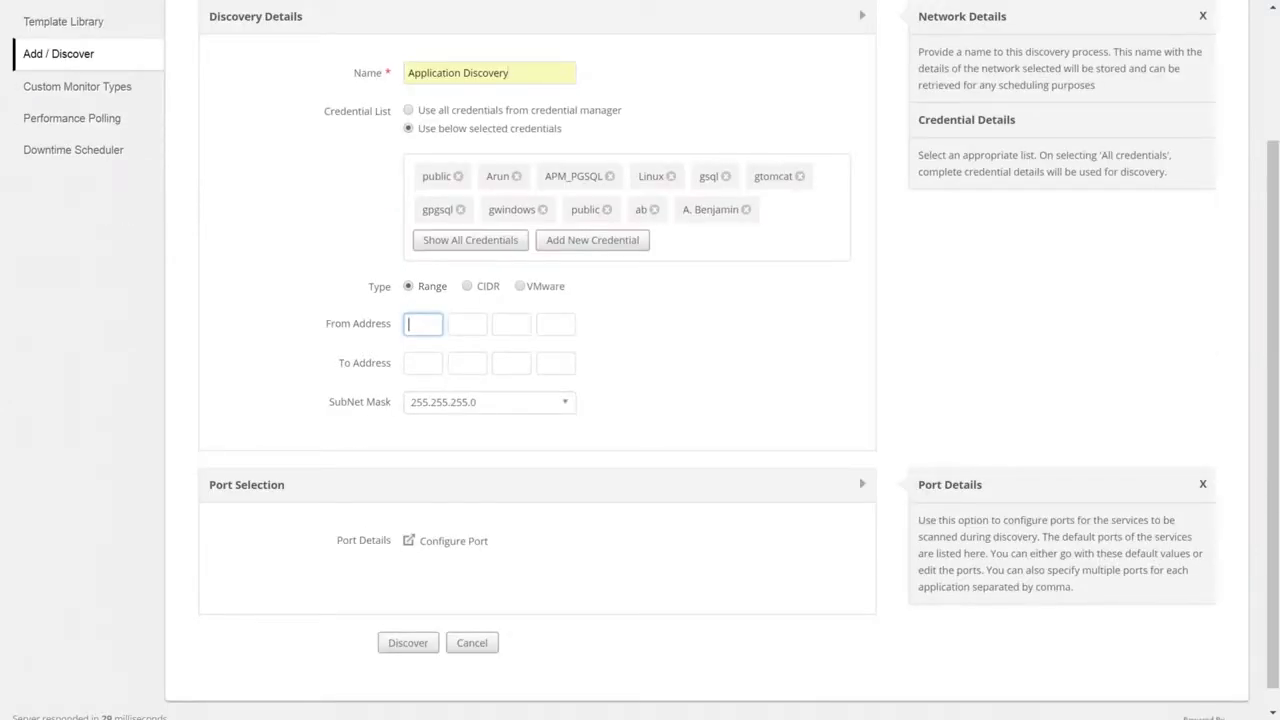
pyautogui.write('172')
pyautogui.click(471, 321)
pyautogui.write('24')
pyautogui.click(515, 331)
pyautogui.write('114')
pyautogui.press('Tab')
pyautogui.write('160')
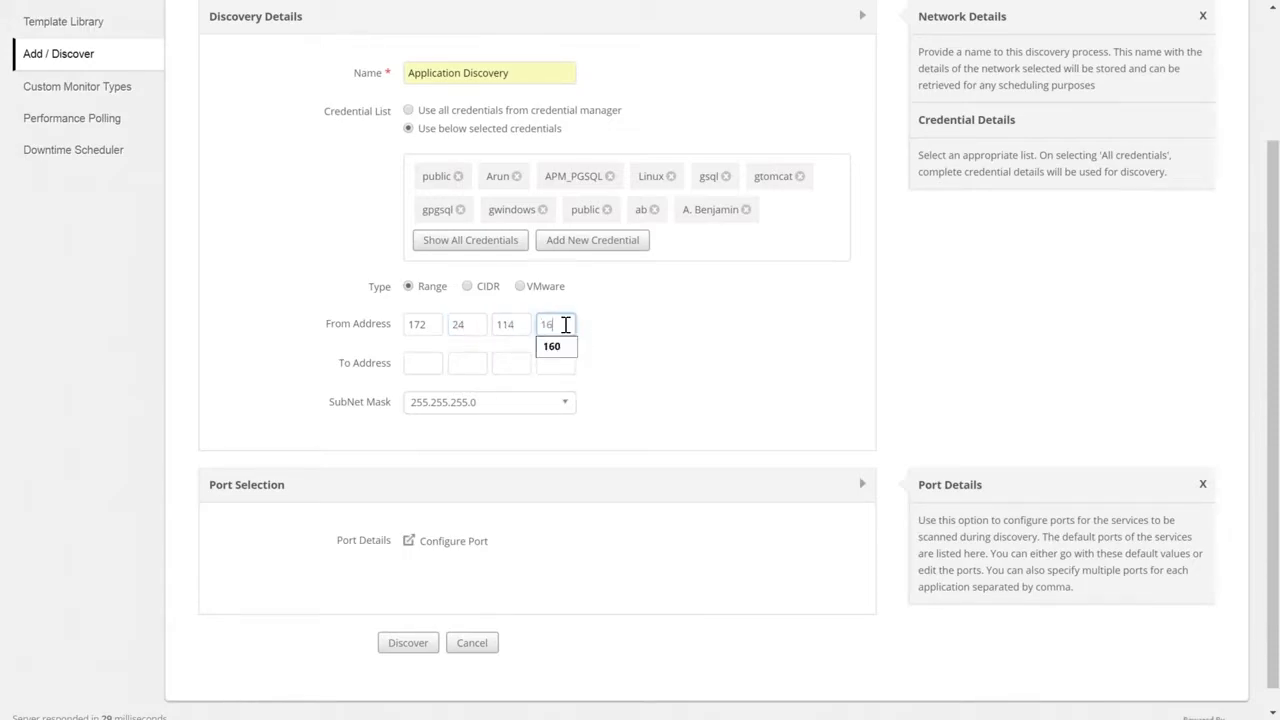
pyautogui.click(550, 366)
pyautogui.write('180')
pyautogui.click(533, 459)
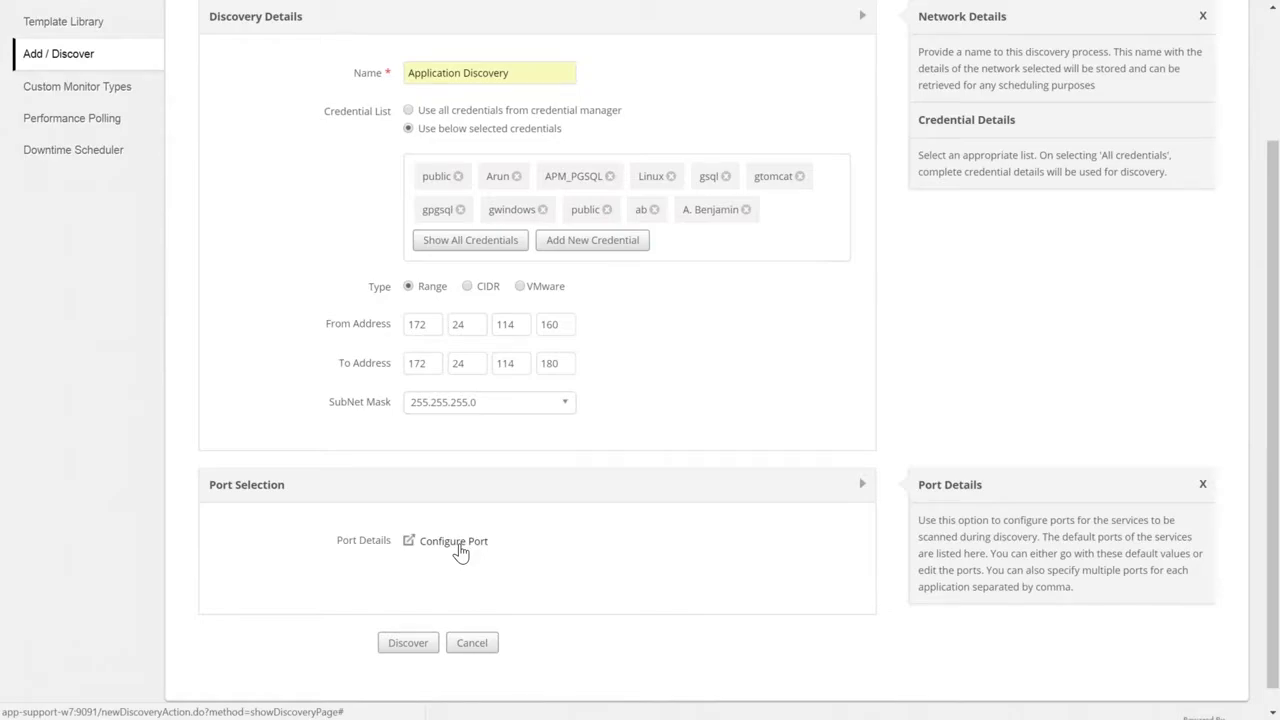
# In the port settings, make Tomcat-server scan ports 8080, 9090 and 9091.
pyautogui.click(458, 546)
pyautogui.scroll(-5, 728, 299)
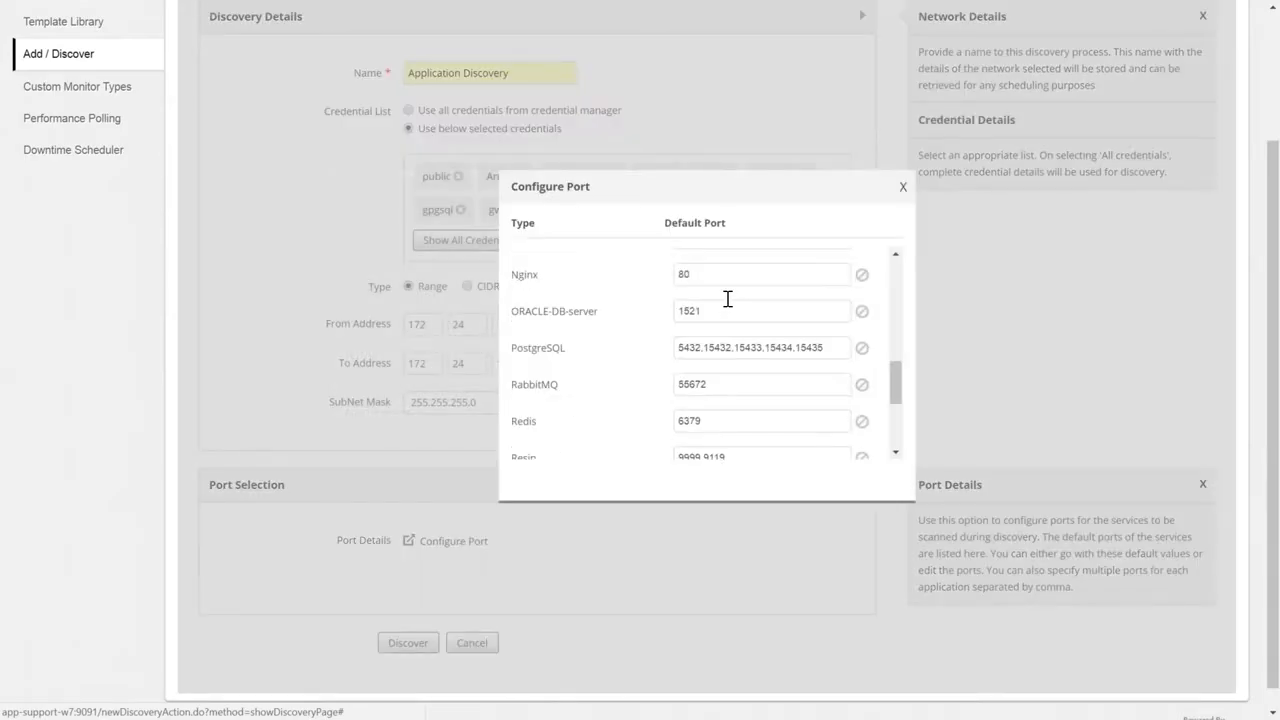
pyautogui.scroll(-3, 728, 299)
pyautogui.click(743, 369)
pyautogui.write(', 9090, 9091')
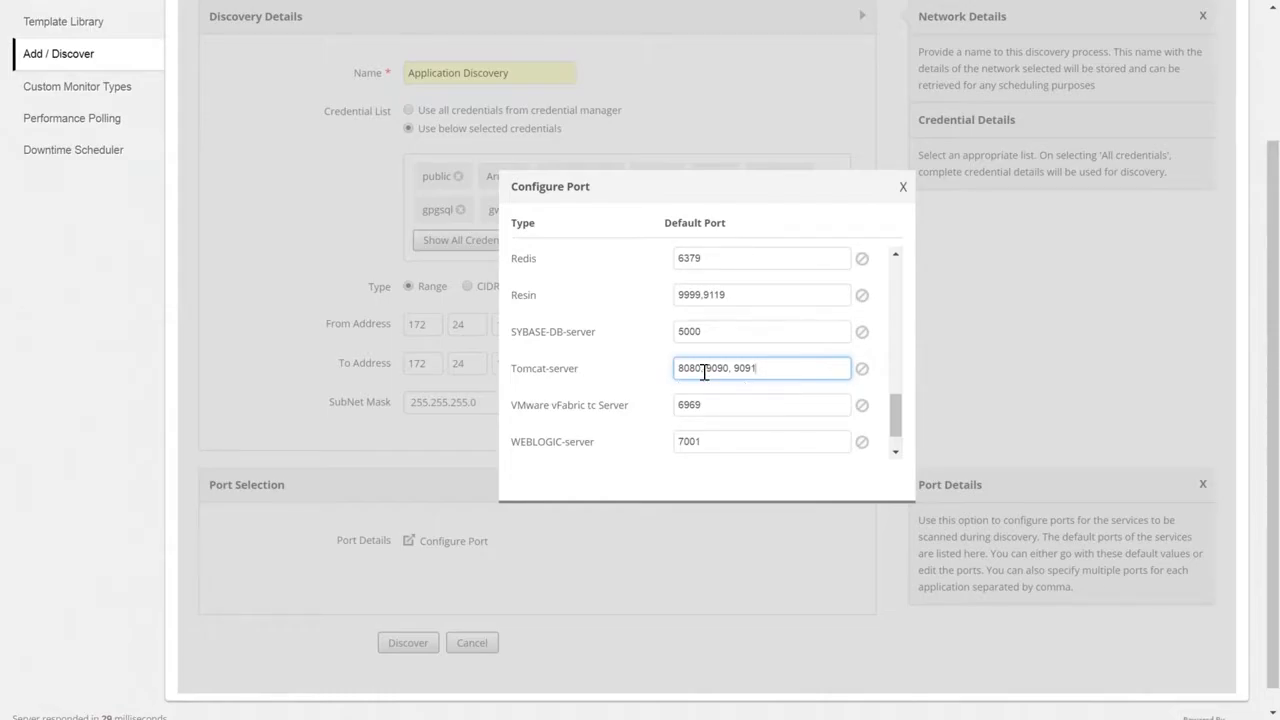
# Disable WebSphere-server in the port scan and close the port settings.
pyautogui.scroll(-1, 728, 385)
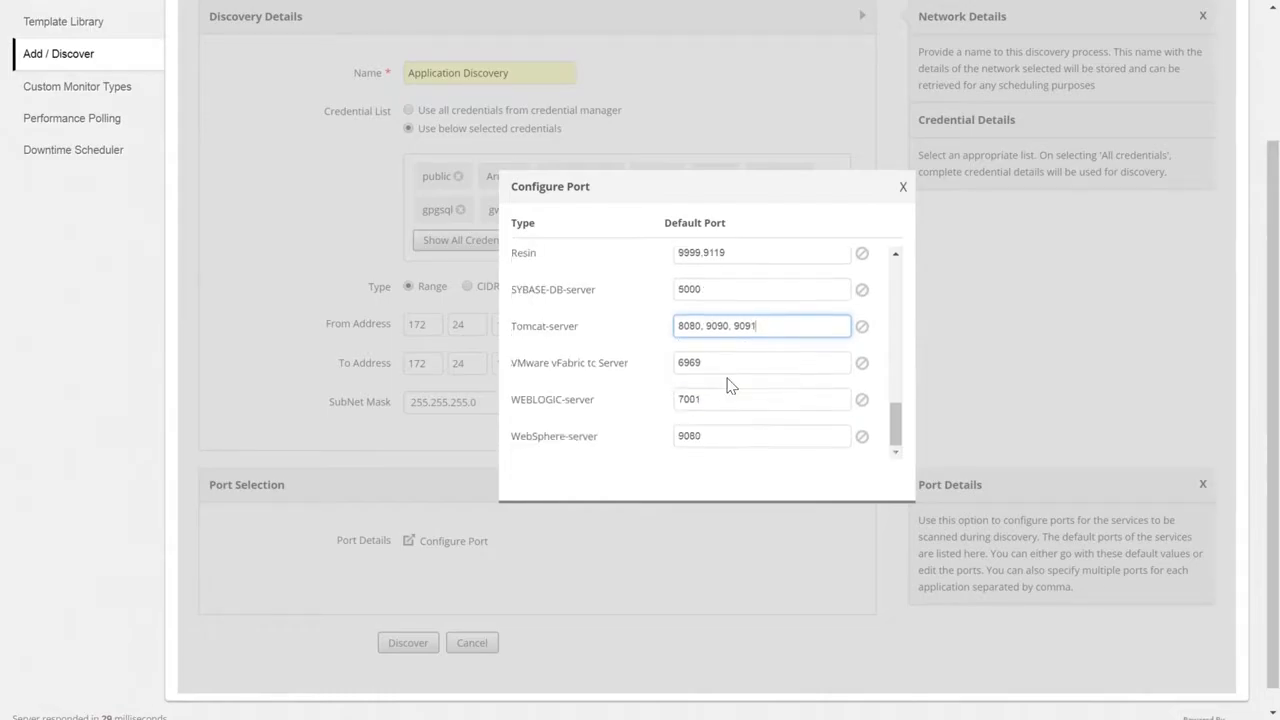
pyautogui.scroll(-1, 728, 385)
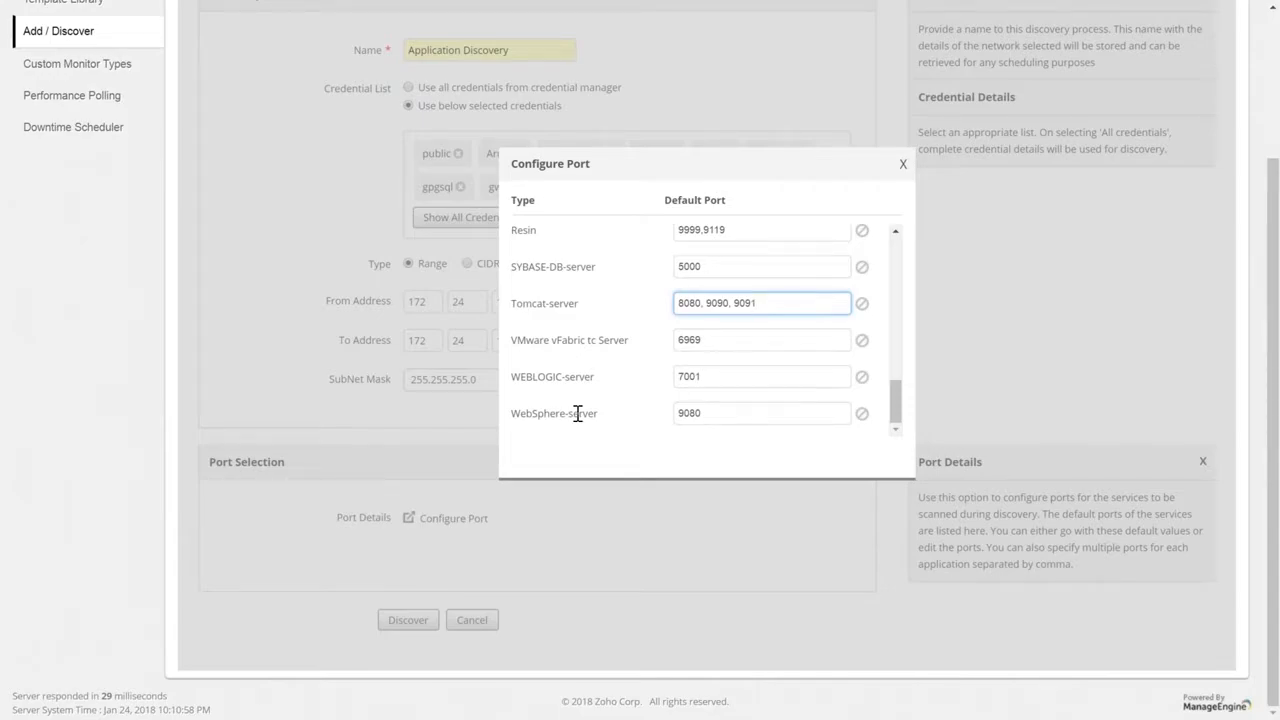
pyautogui.click(862, 413)
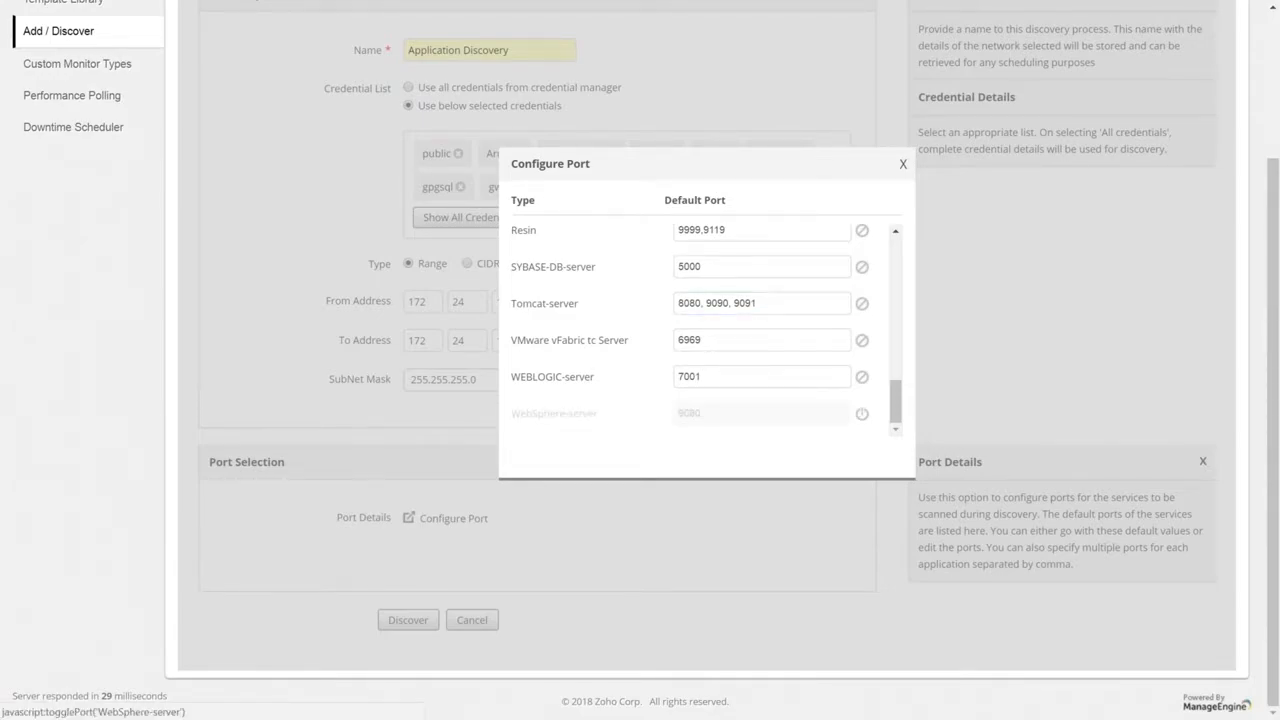
pyautogui.click(903, 164)
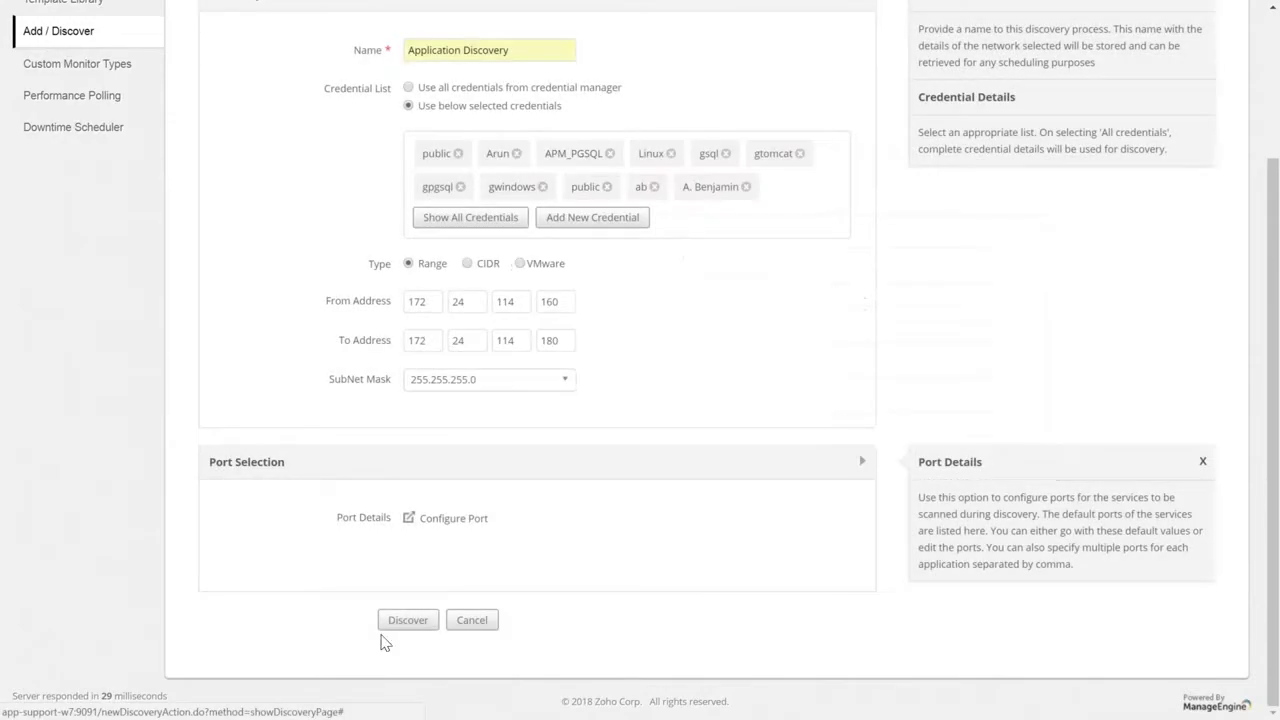
# Start discovery of 172.24.114.160–180, then switch to the Bulk Import monitors form.
pyautogui.click(407, 620)
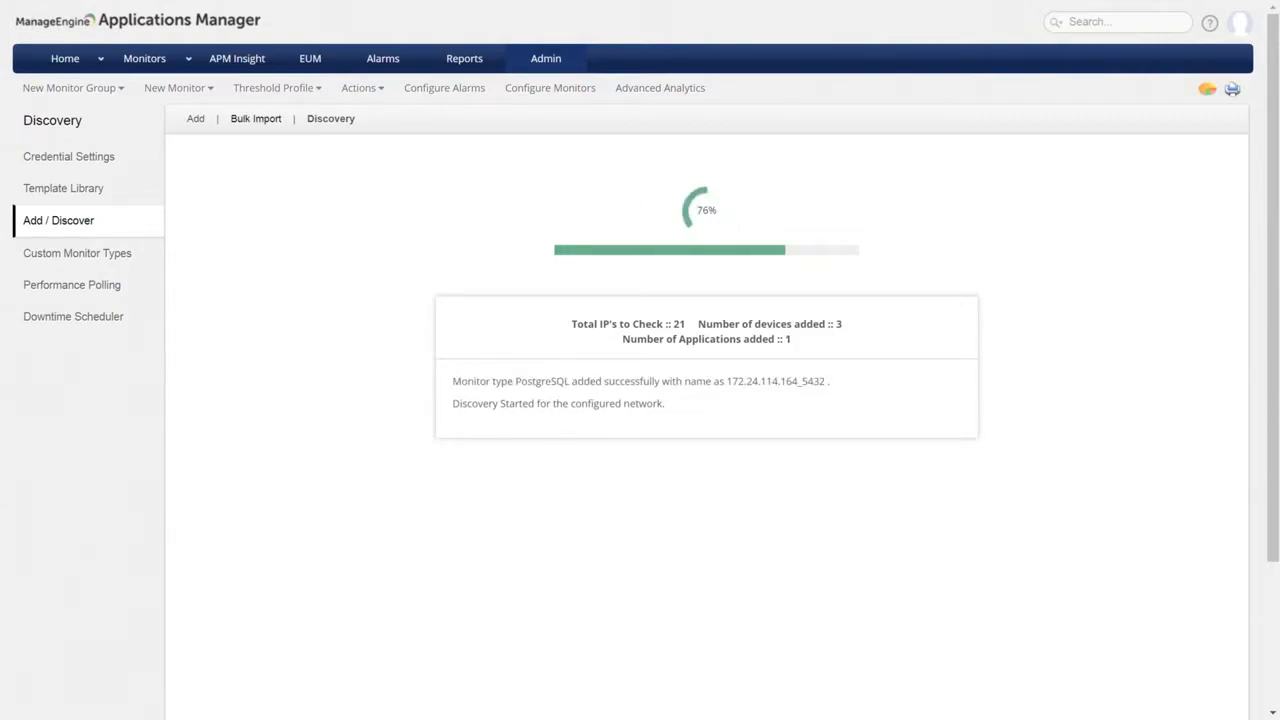
pyautogui.click(256, 118)
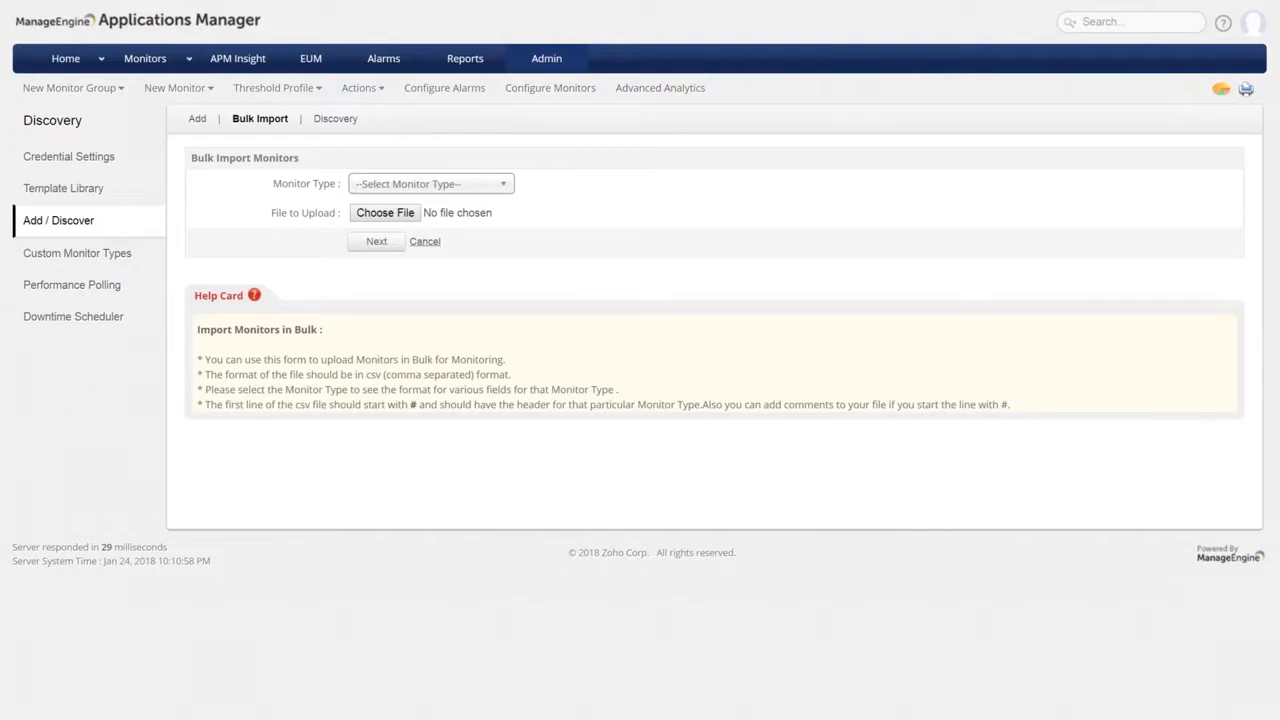
# Choose monitor type HTTP(s) URLs, upload Http_URL.csv and preview its four URL monitors.
pyautogui.click(443, 183)
pyautogui.write('url')
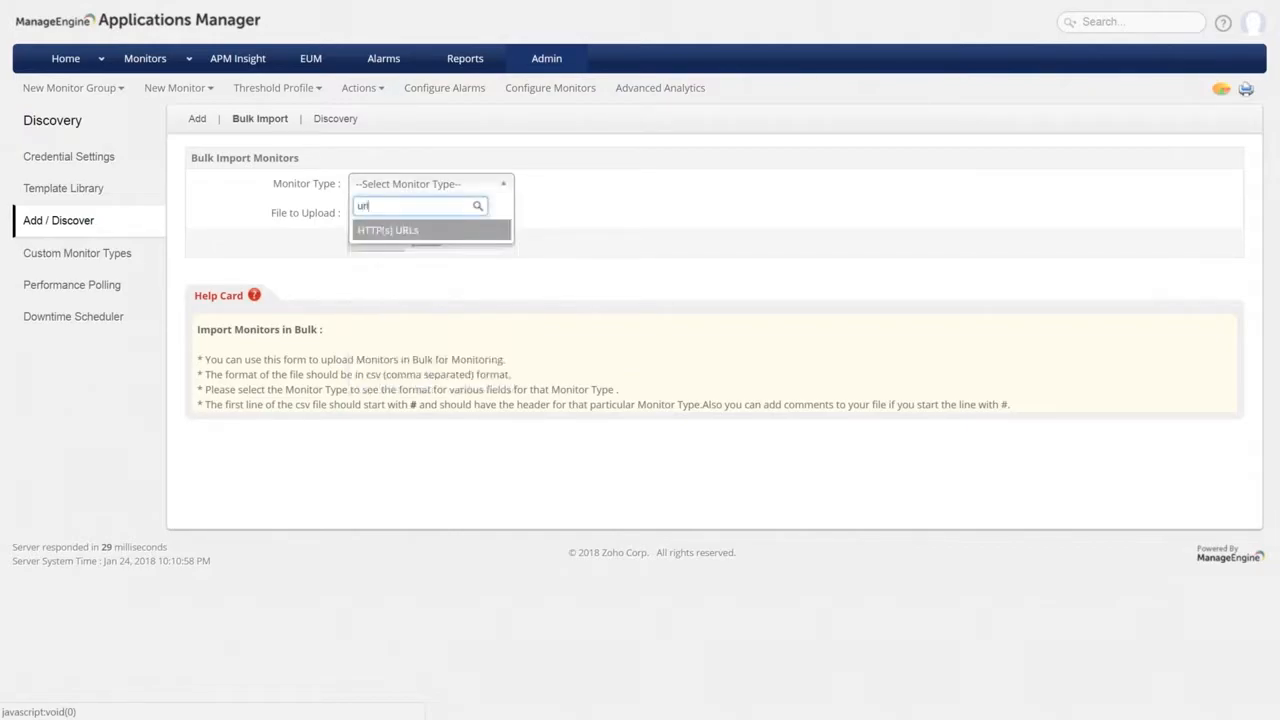
pyautogui.press('Return')
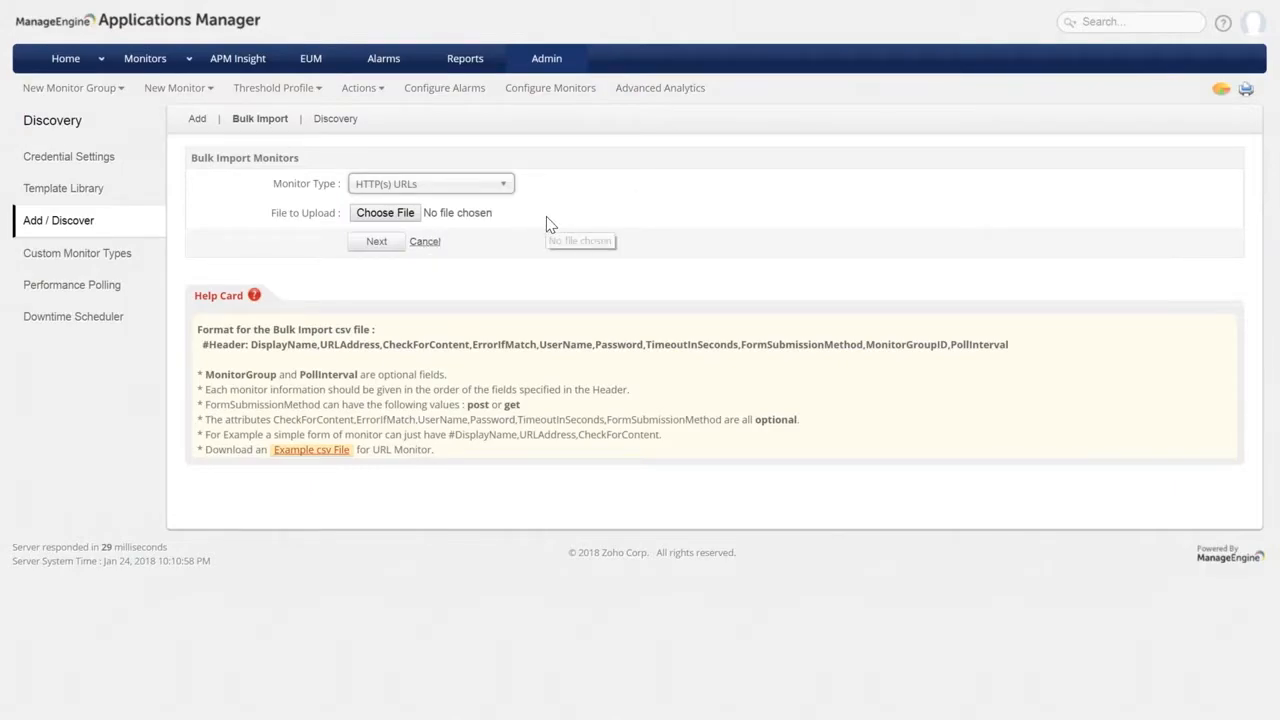
pyautogui.click(401, 222)
pyautogui.click(212, 121)
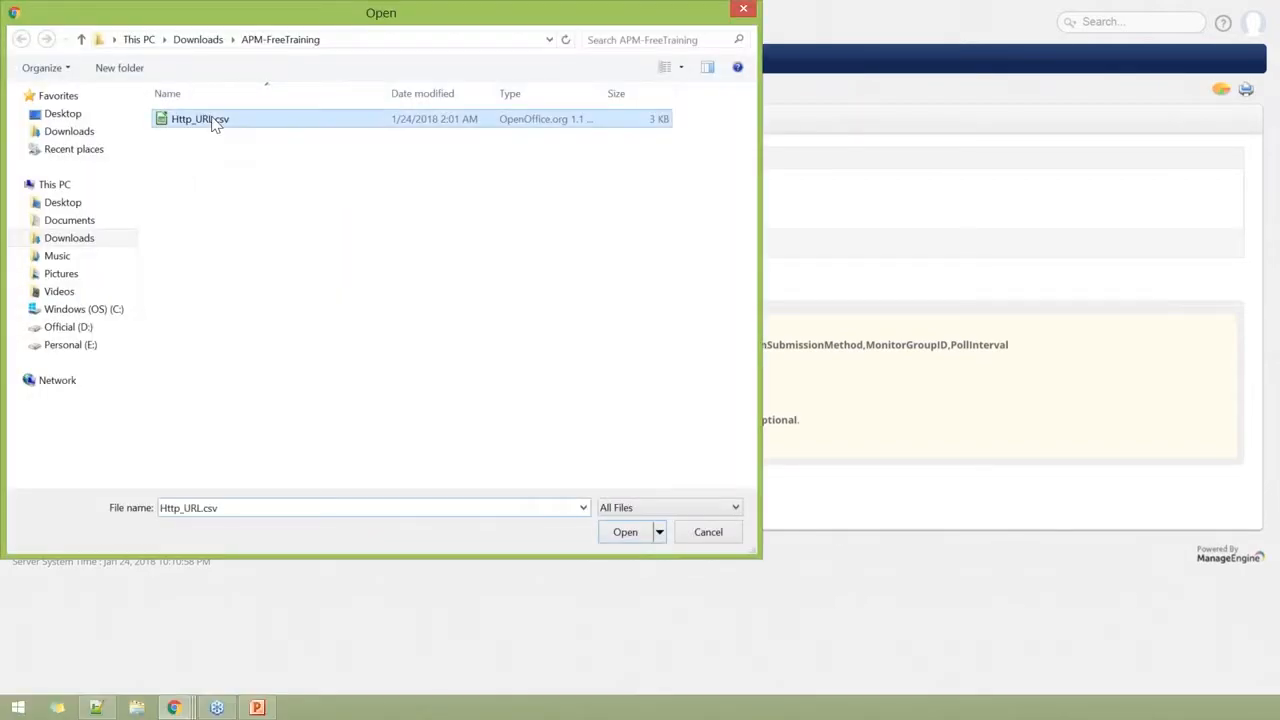
pyautogui.click(632, 540)
pyautogui.click(372, 242)
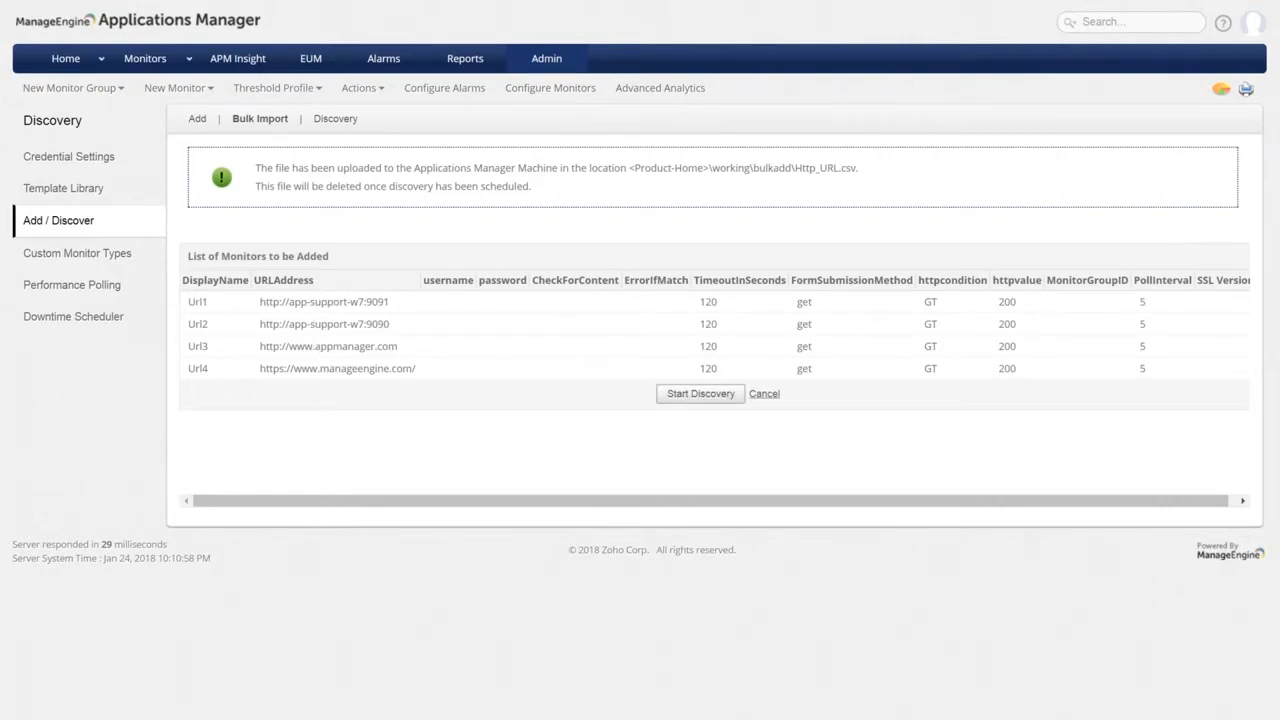
# Start discovery of the four URL monitors and view the import log confirming they were added.
pyautogui.click(701, 394)
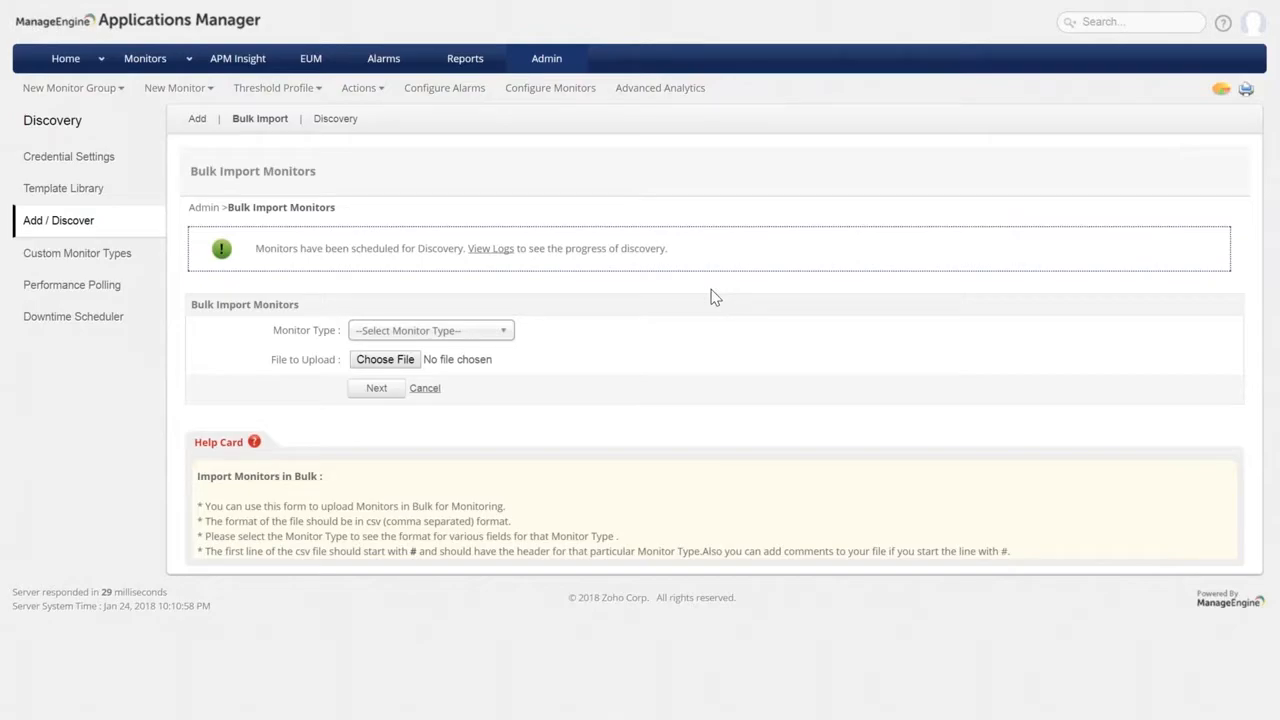
pyautogui.click(489, 257)
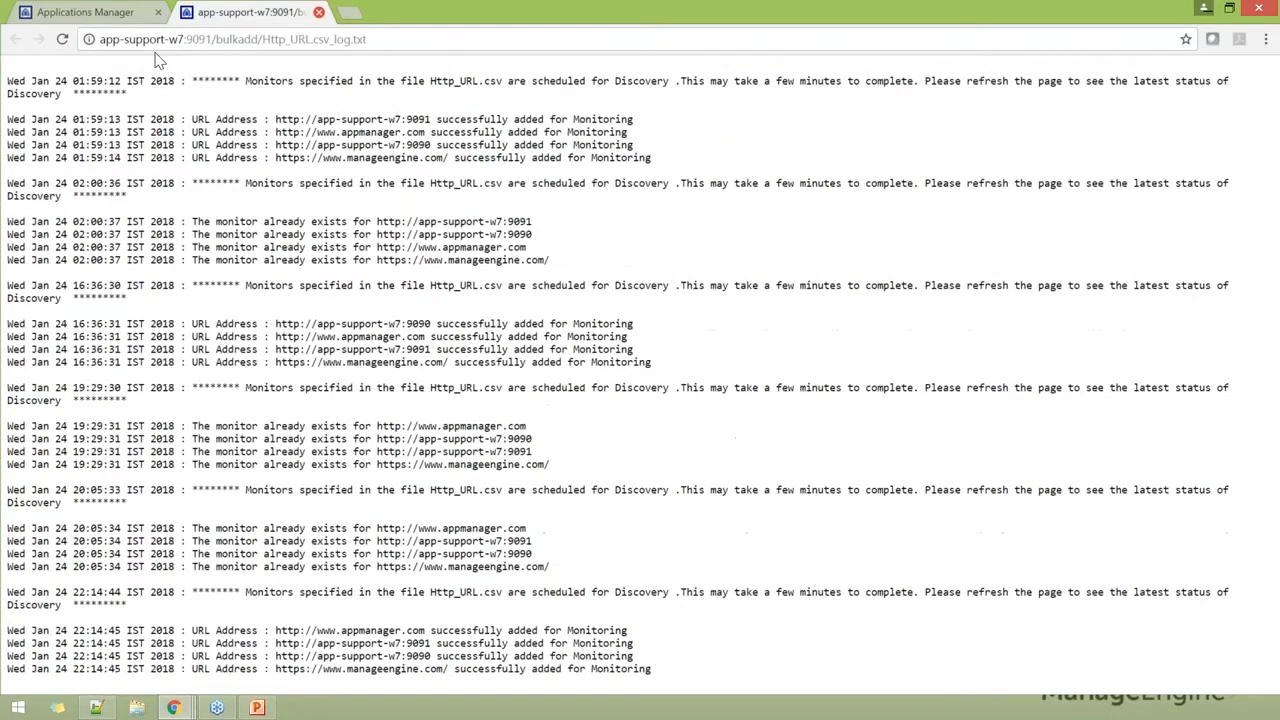
# Return to the Applications Manager tab in full screen and show the network discoveries list.
pyautogui.click(319, 12)
pyautogui.press('F11')
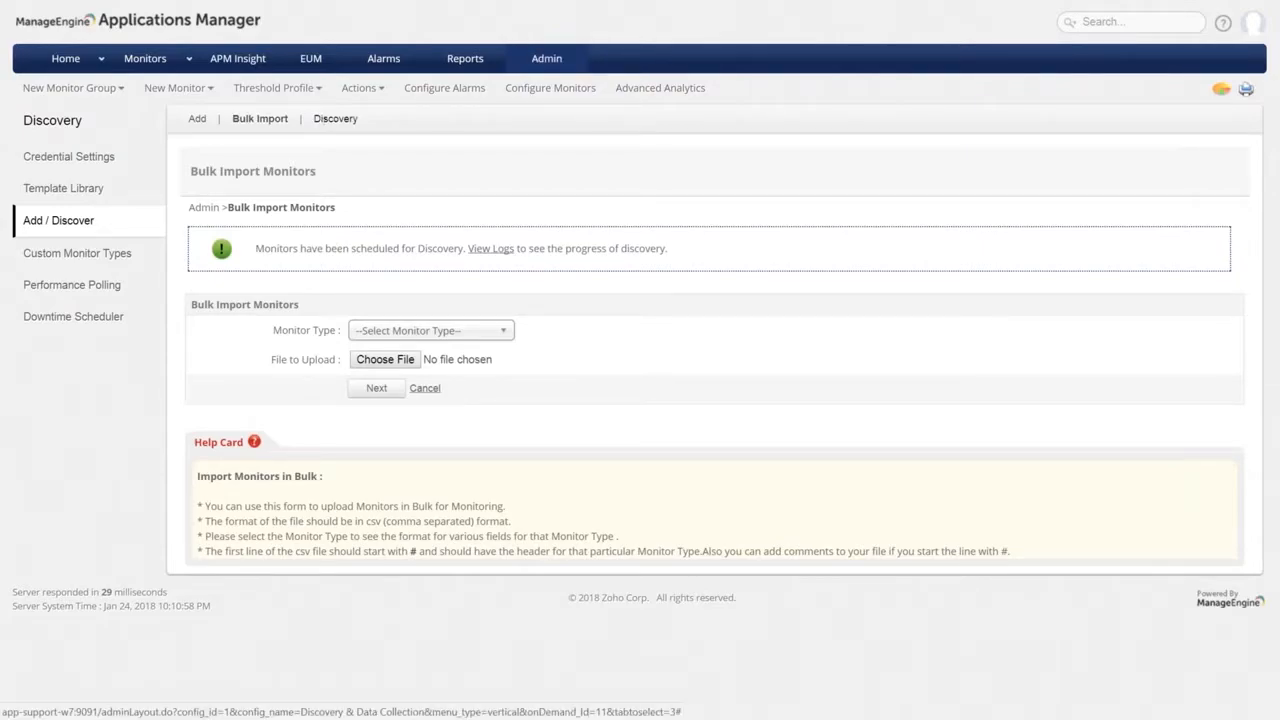
pyautogui.click(332, 120)
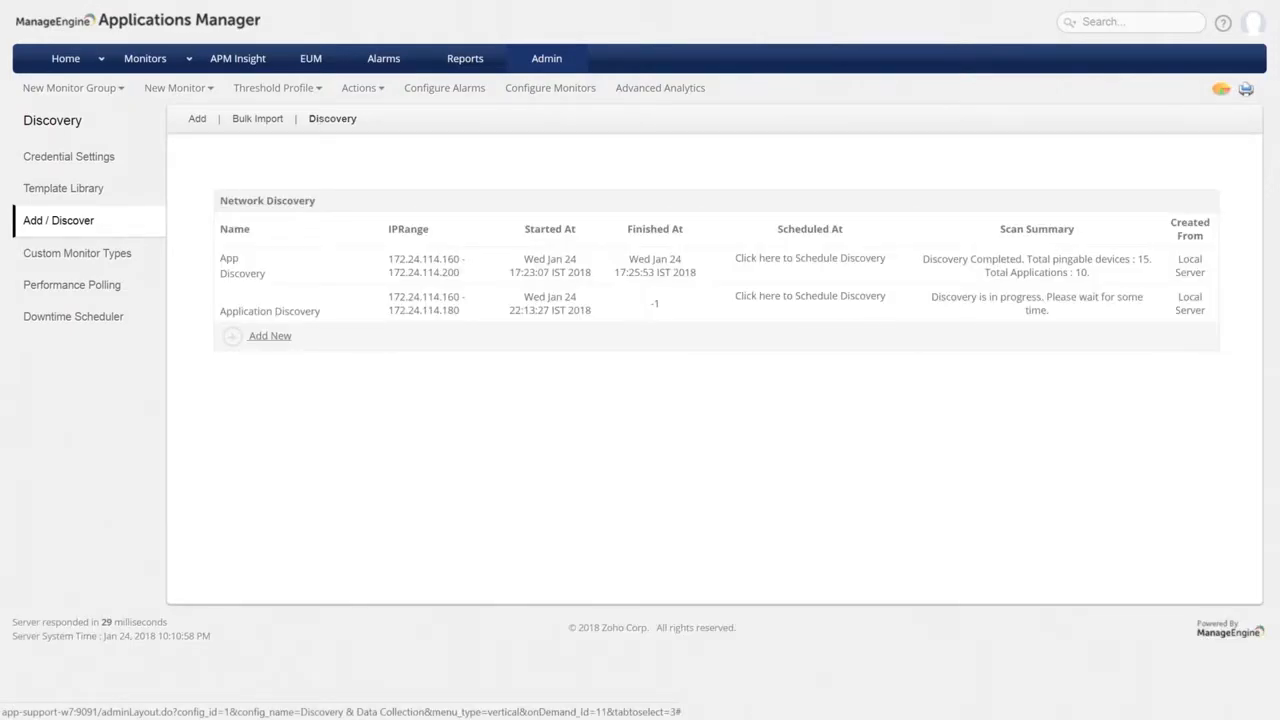
# View App Discovery's results: 15 servers and 13 applications across MySQL, Apache, PostgreSQL, Tomcat, Nginx.
pyautogui.click(232, 266)
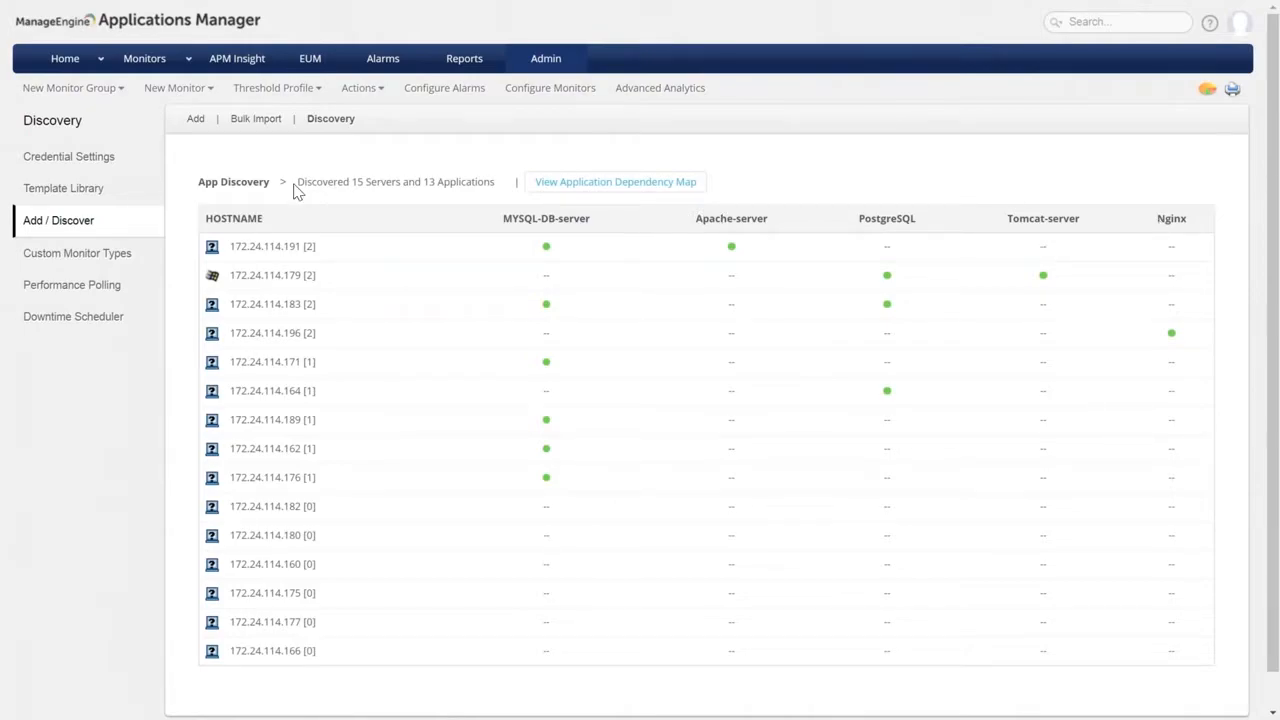
pyautogui.moveTo(297, 184); pyautogui.dragTo(497, 193)
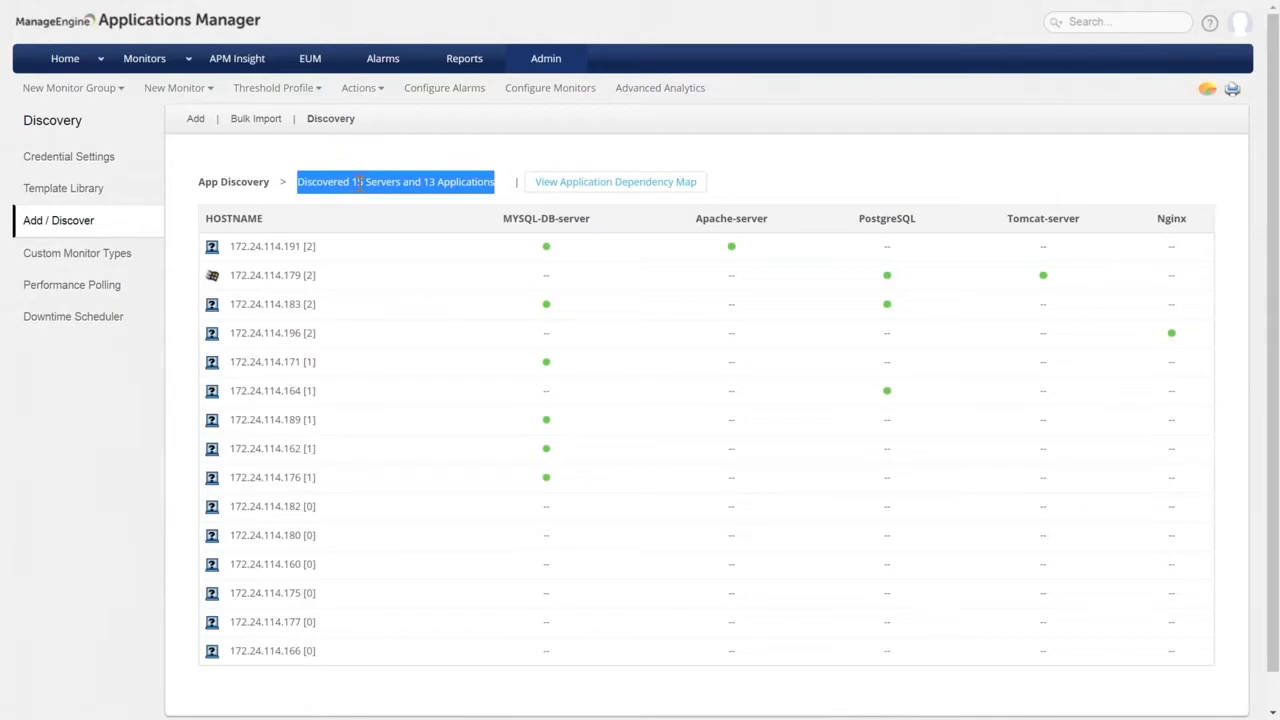
pyautogui.click(482, 162)
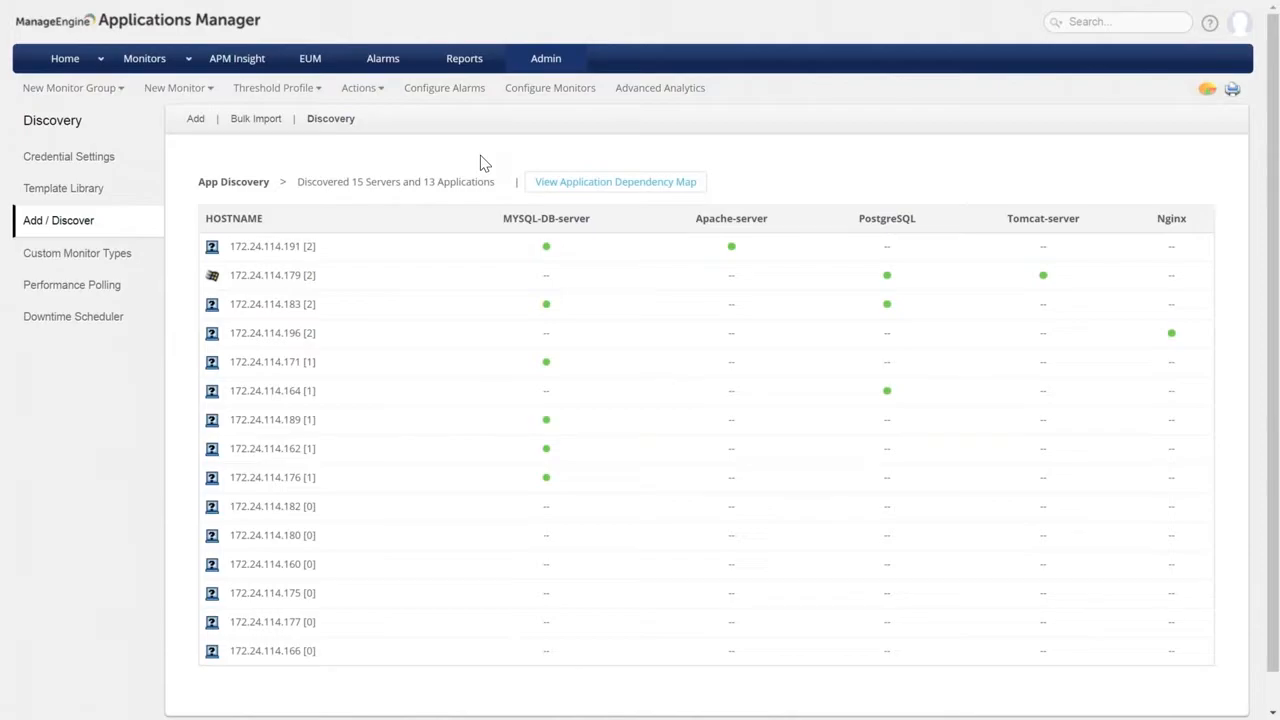
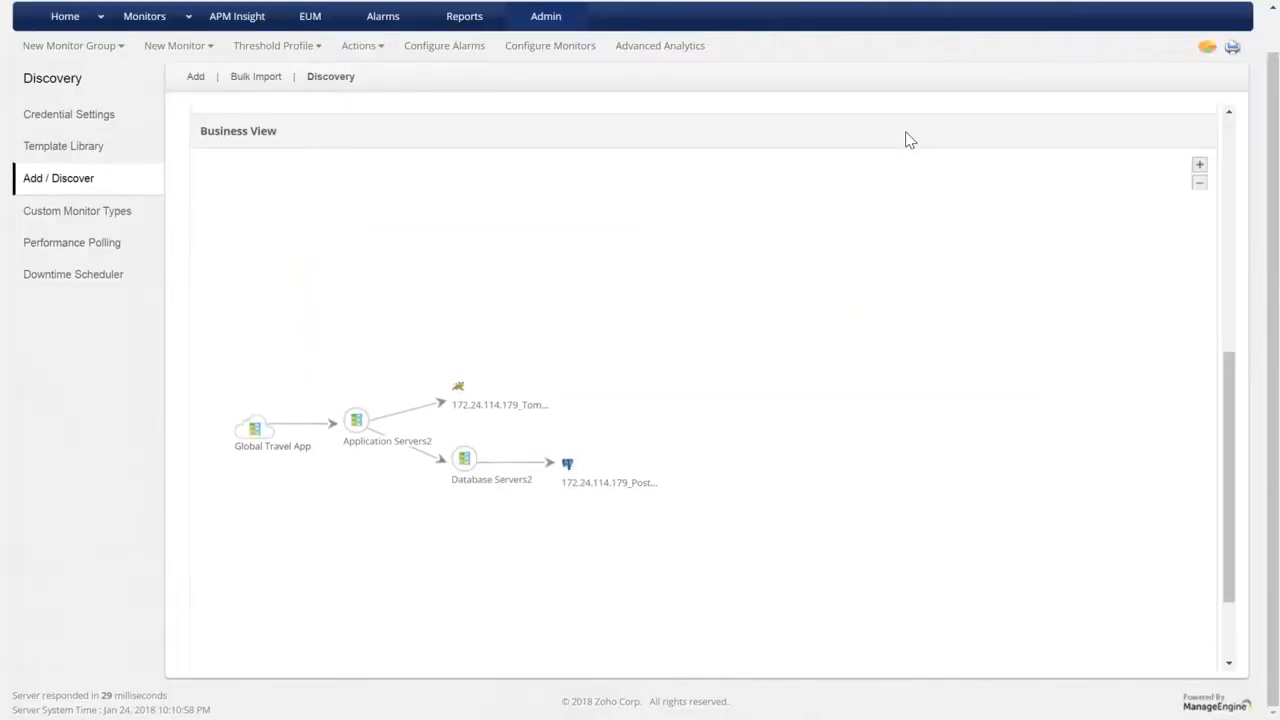
# From the top of the Discovery page, bring up the New Monitor Group type list.
pyautogui.scroll(5, 909, 140)
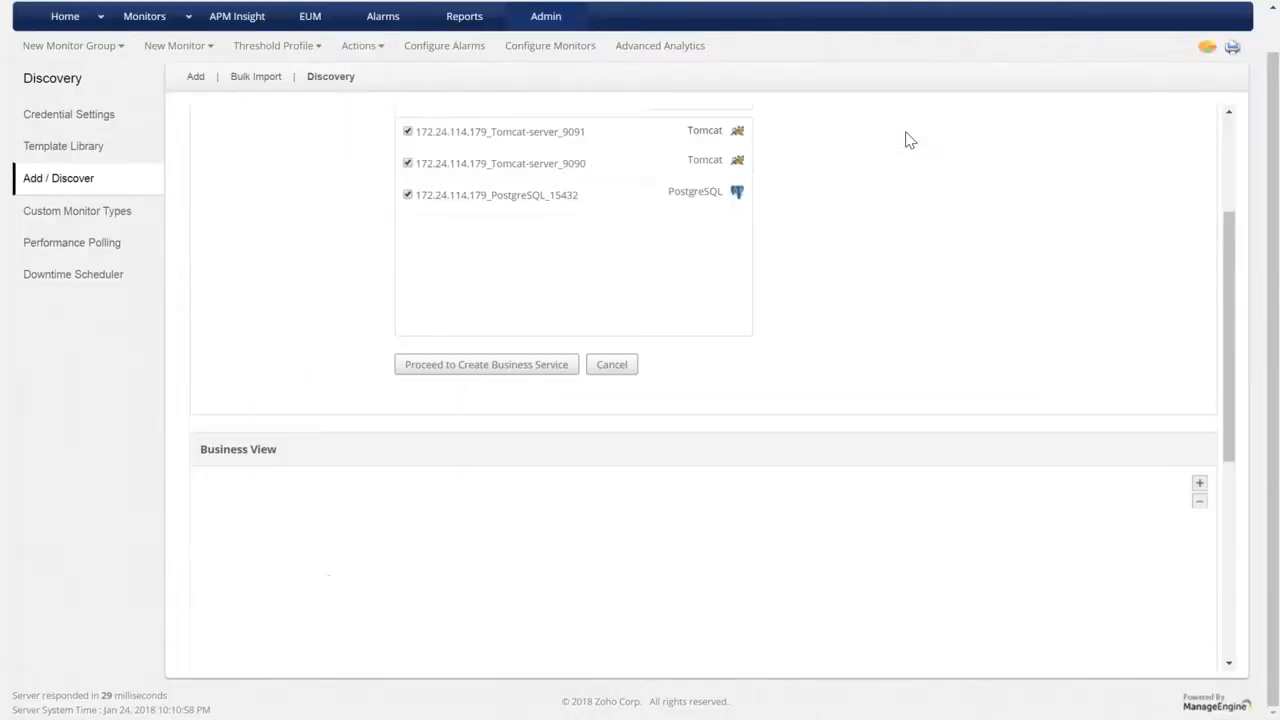
pyautogui.scroll(2, 909, 140)
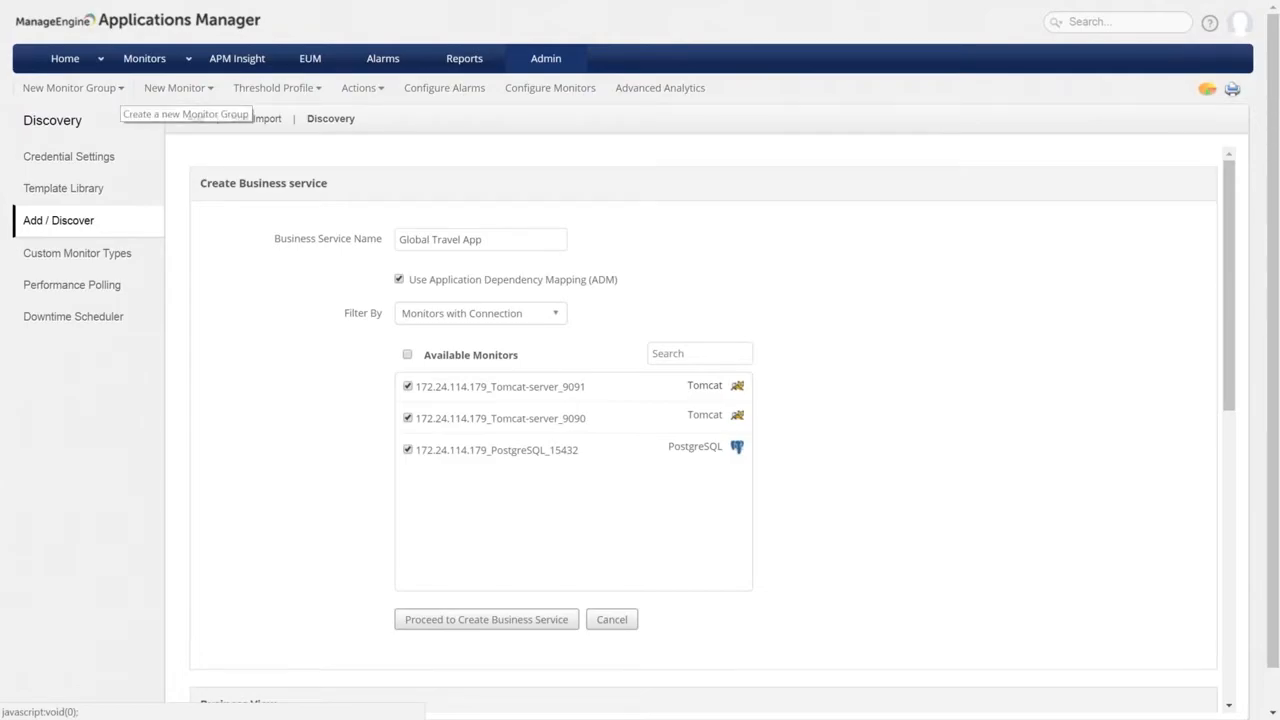
pyautogui.click(86, 90)
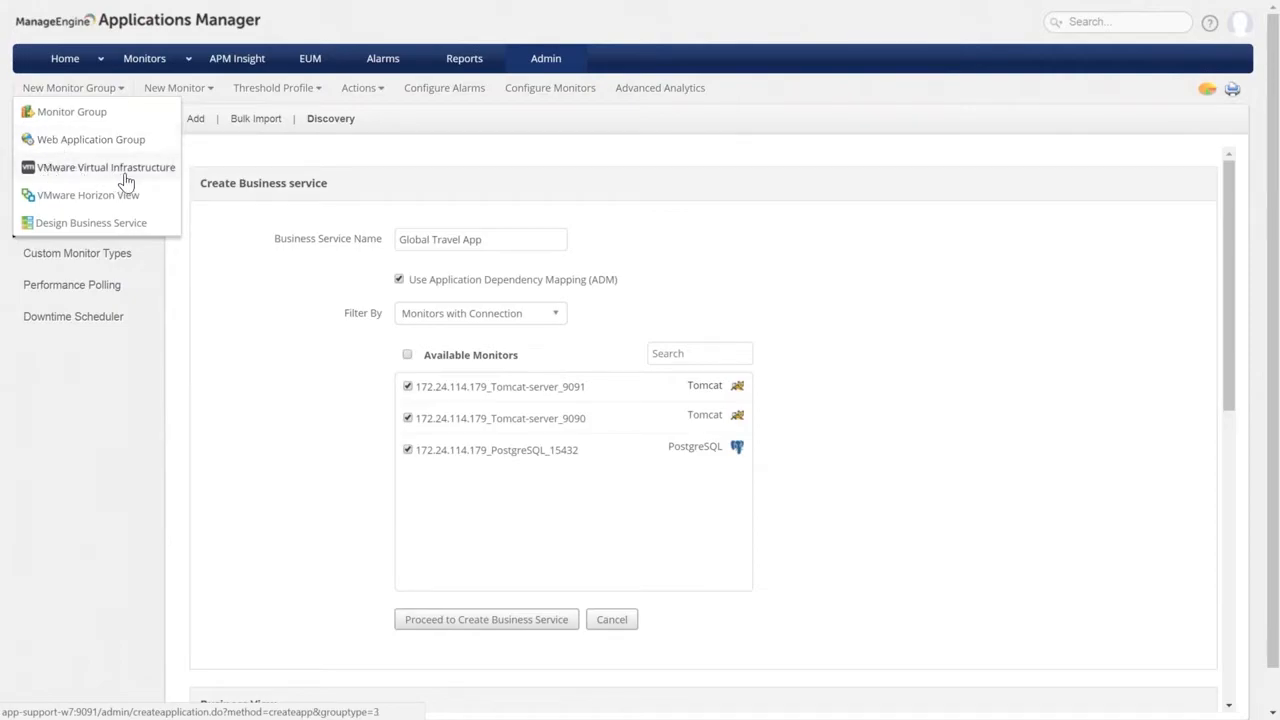
# Start a plain monitor group named Travel Agency, described 'Tours and travel operations', with admin as owner.
pyautogui.click(88, 120)
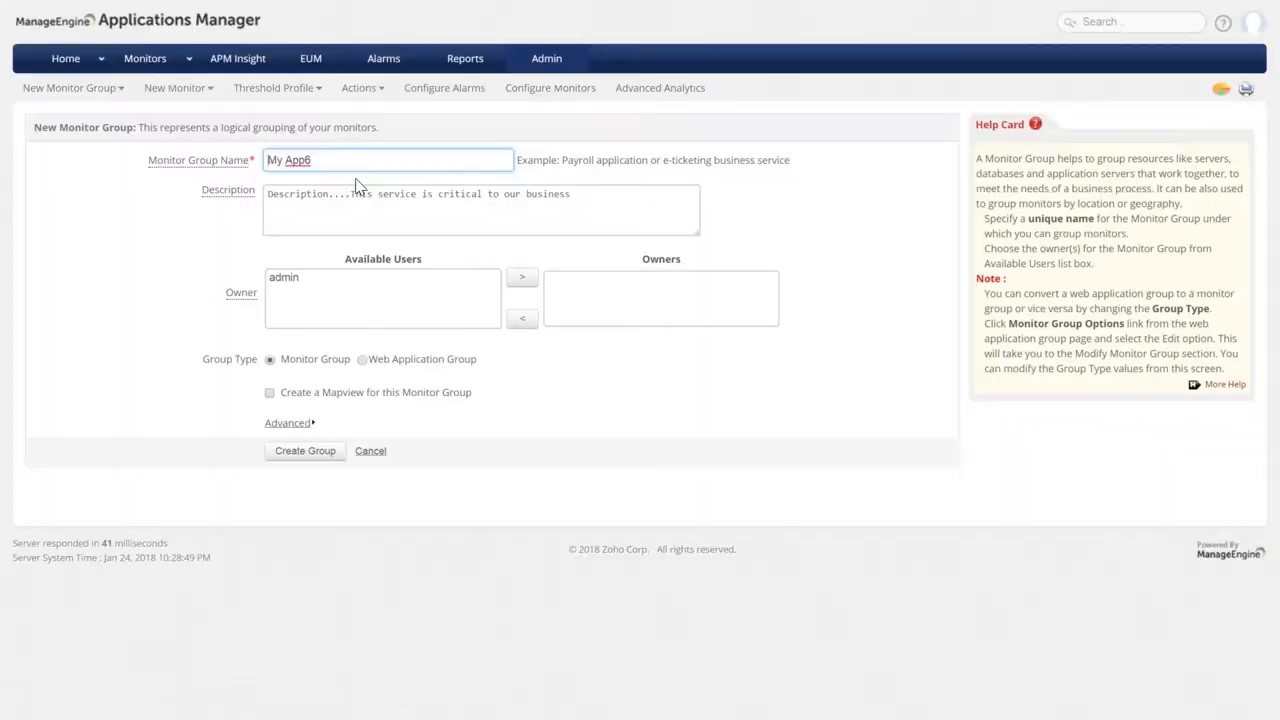
pyautogui.hotkey('ctrl', 'a')
pyautogui.write('Trave')
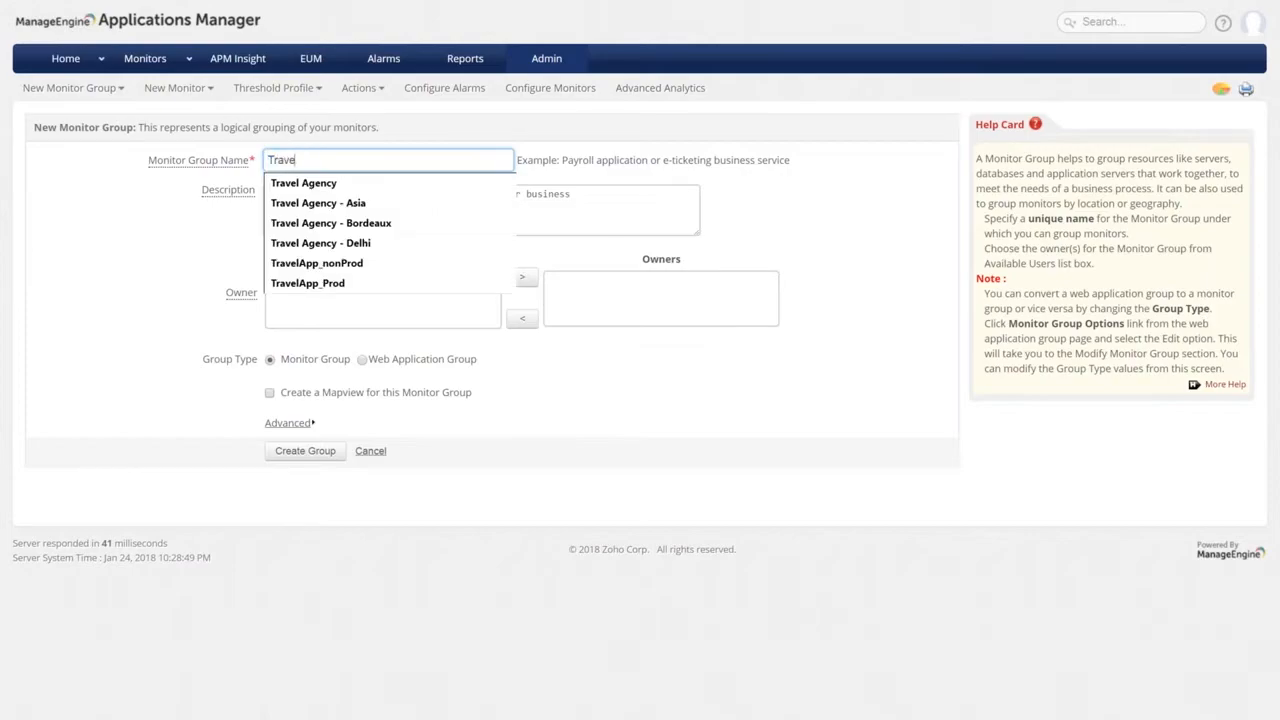
pyautogui.write('l A')
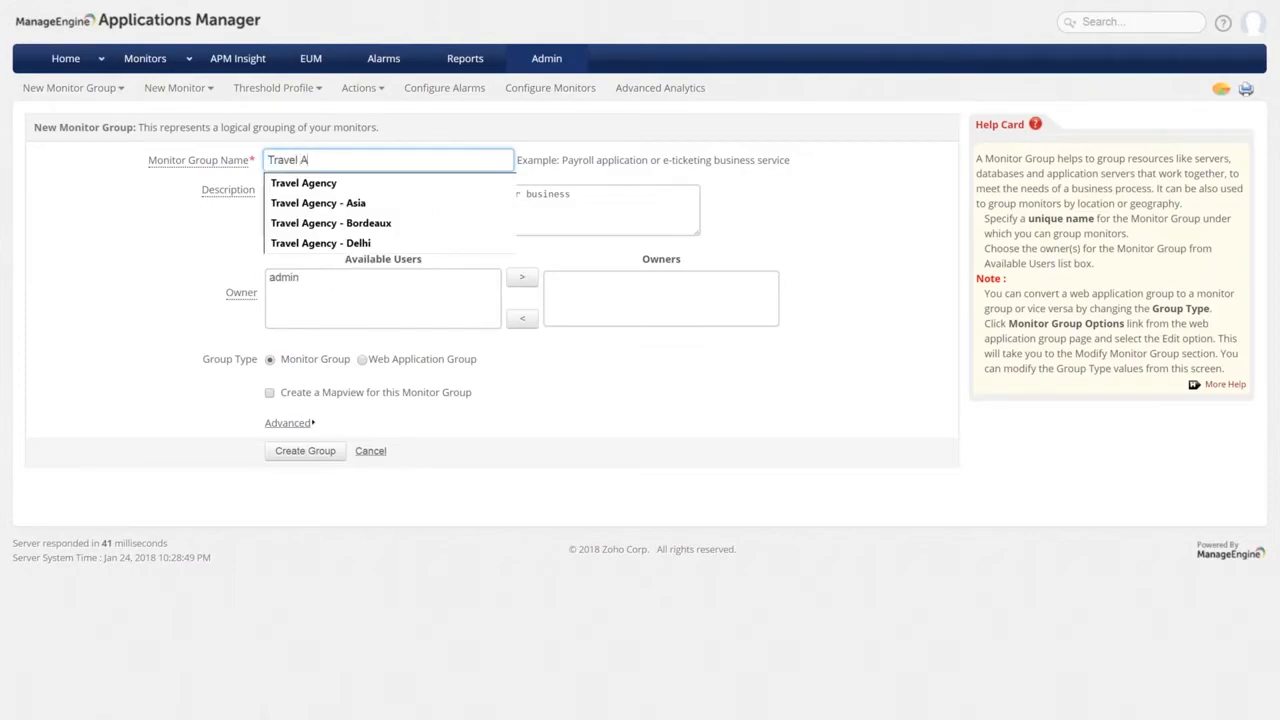
pyautogui.press('Down')
pyautogui.press('Return')
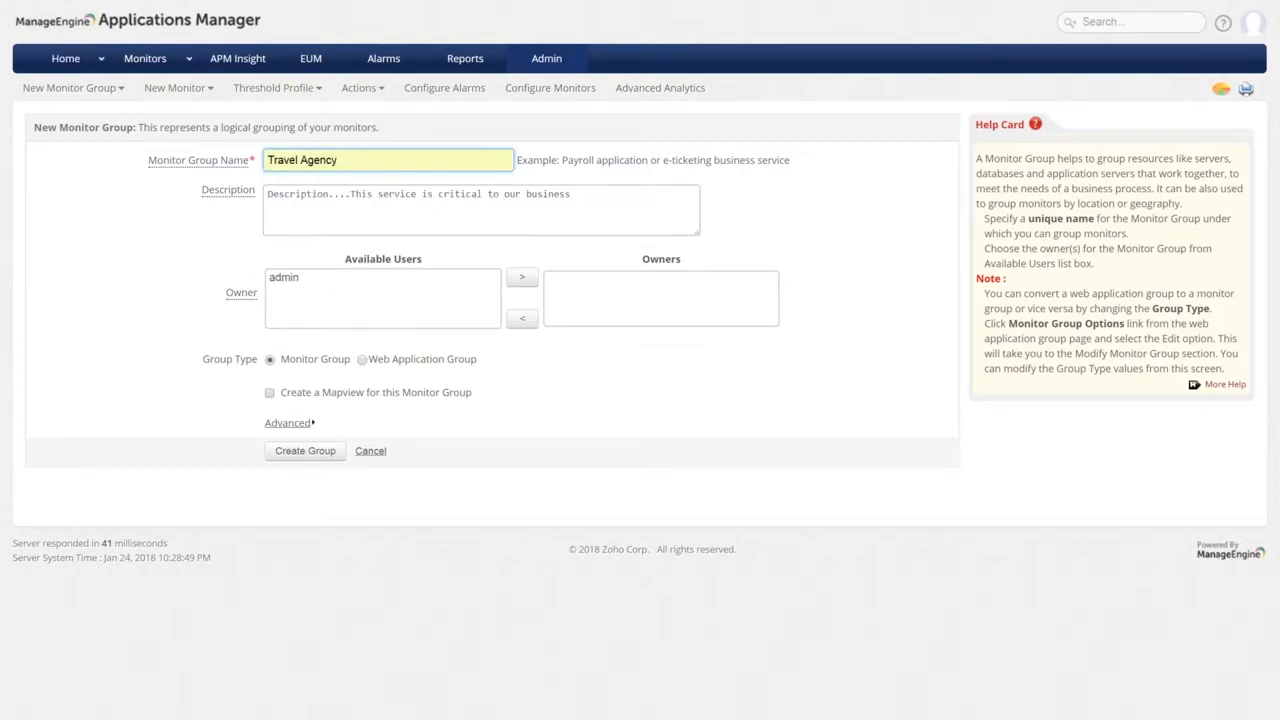
pyautogui.click(311, 203)
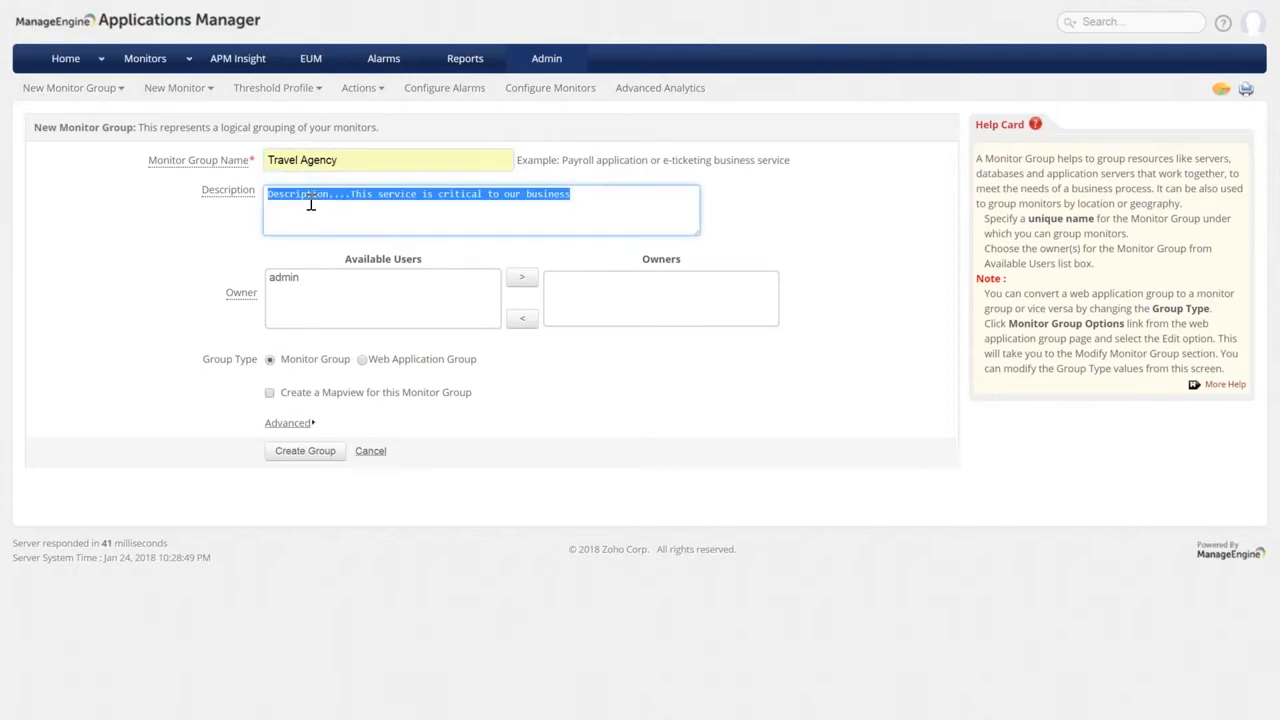
pyautogui.write('Tours')
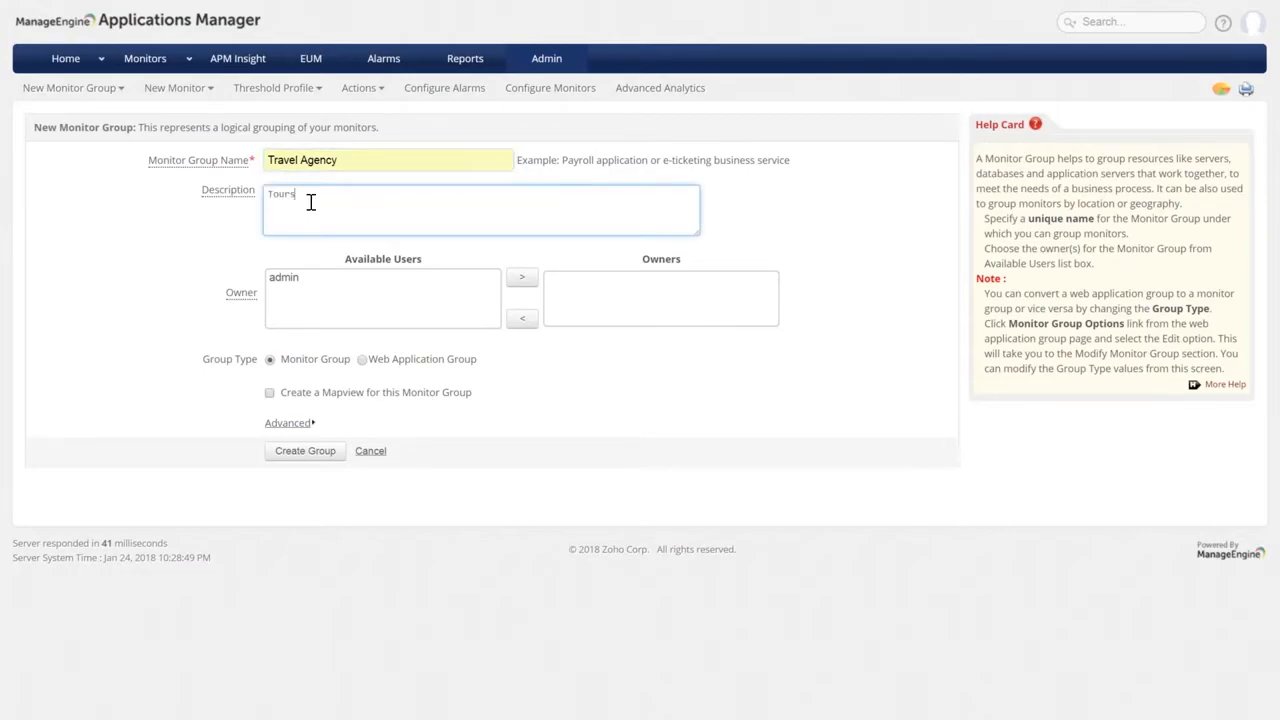
pyautogui.write(' and travel operations')
pyautogui.click(329, 279)
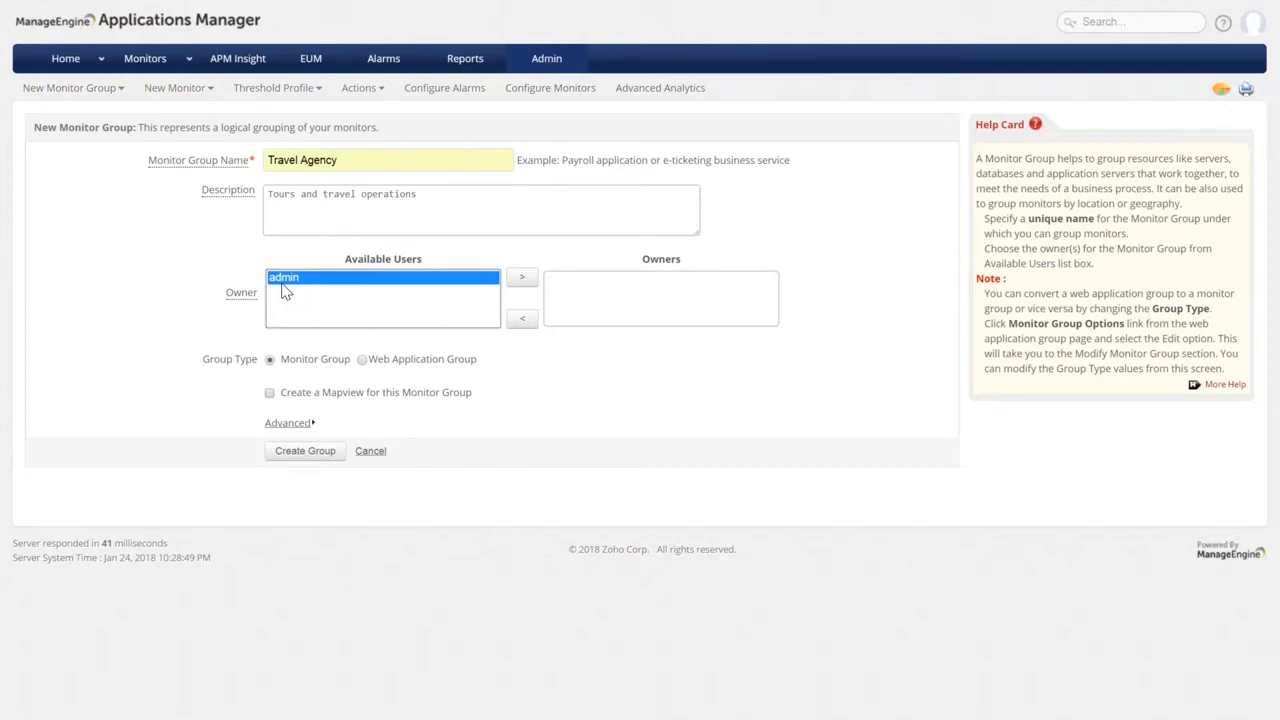
# Set the group location to United States and submit, which fails because Travel Agency already exists.
pyautogui.tripleClick(560, 388)
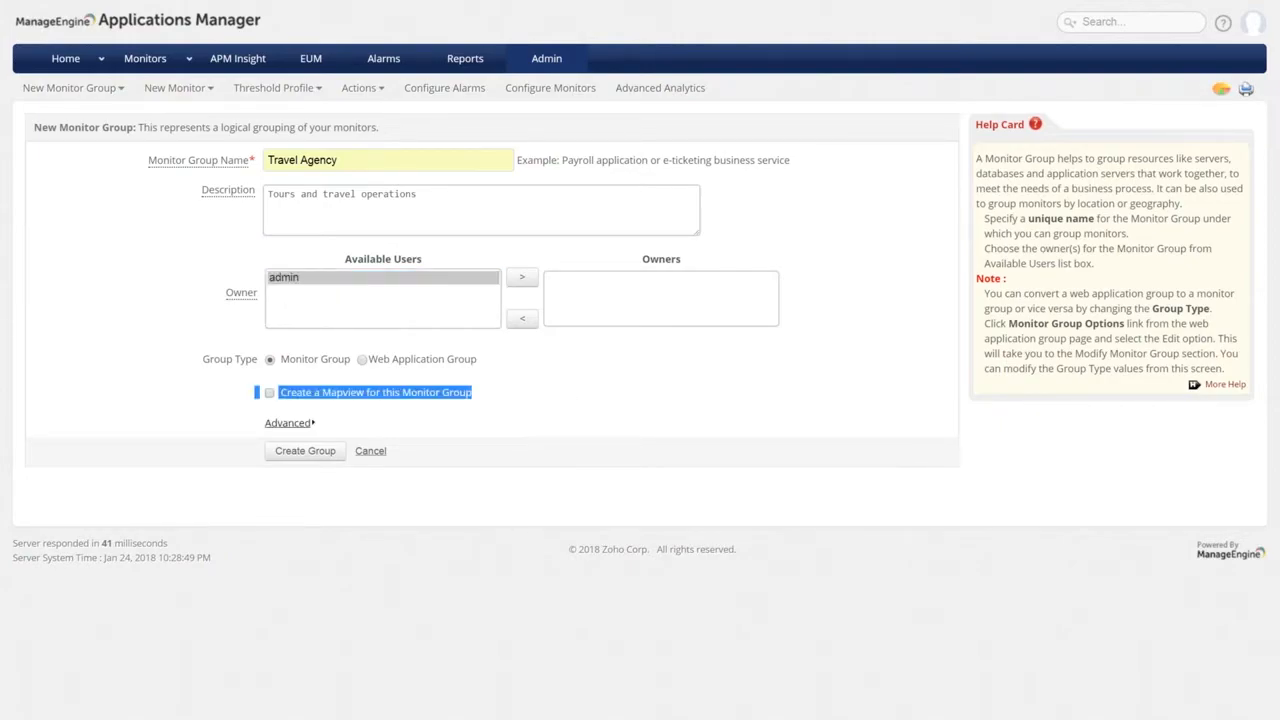
pyautogui.click(288, 422)
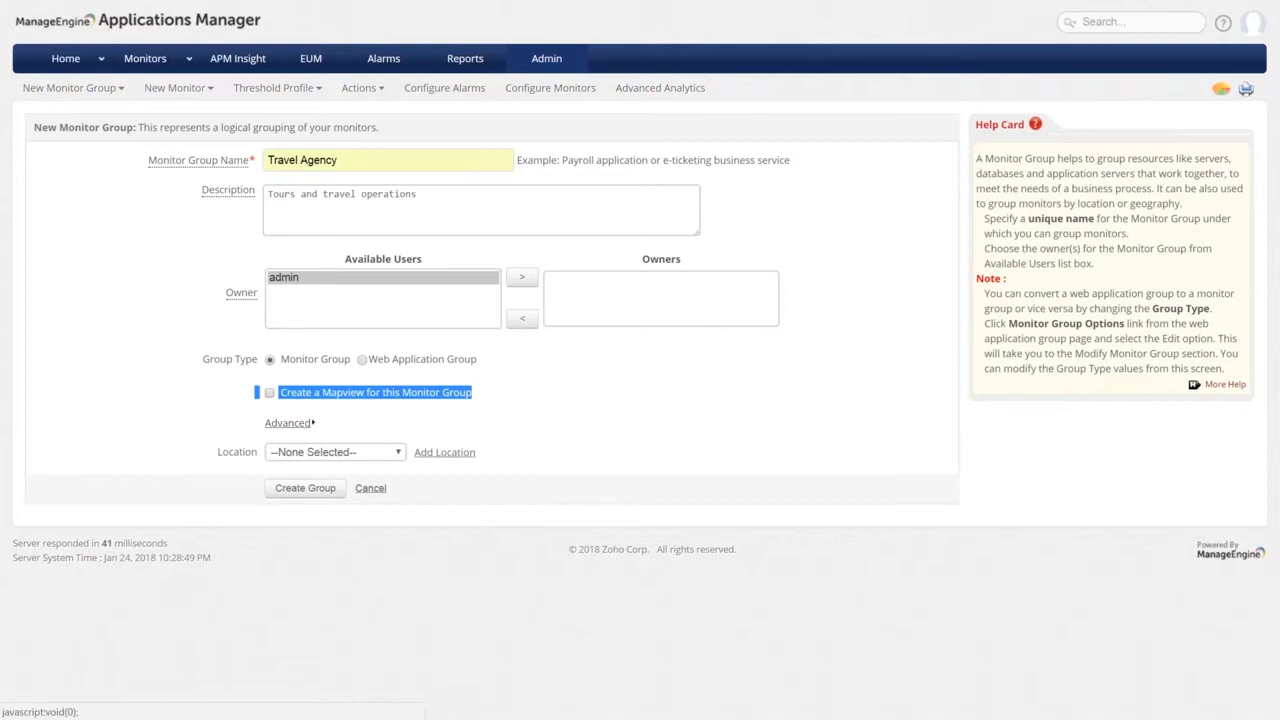
pyautogui.click(395, 455)
pyautogui.write('un')
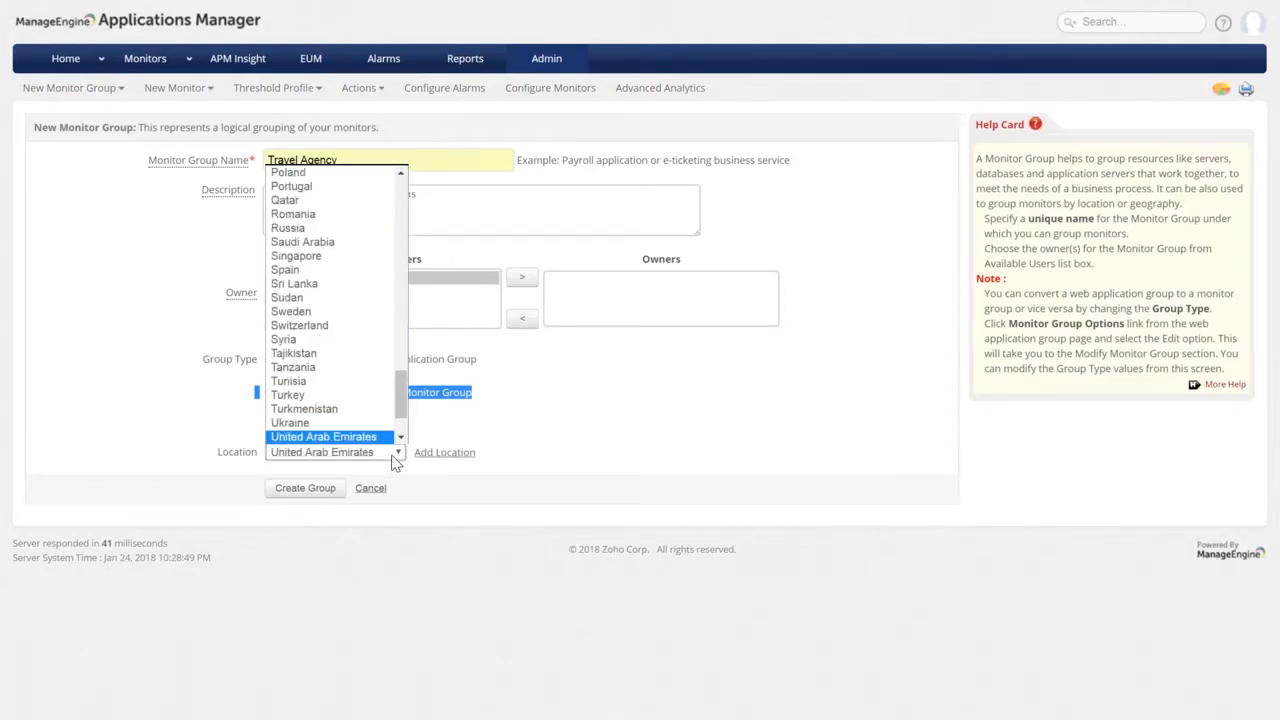
pyautogui.scroll(-2, 334, 400)
pyautogui.click(320, 395)
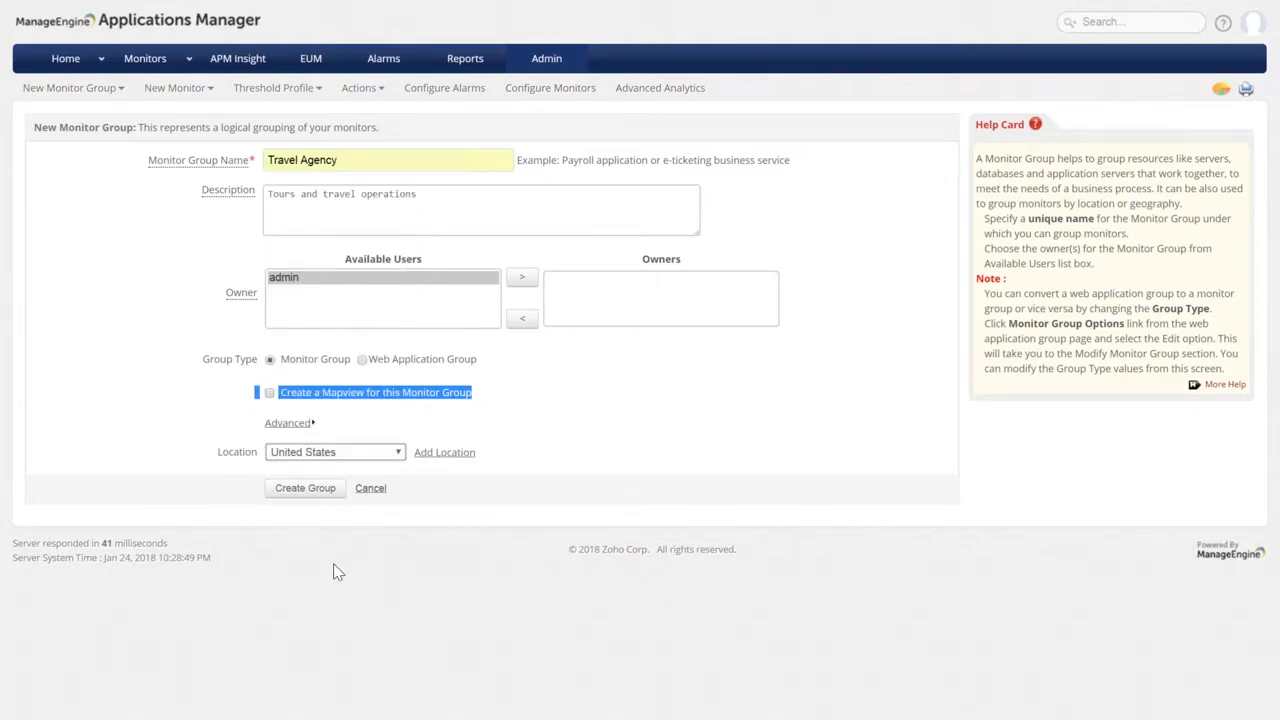
pyautogui.click(308, 492)
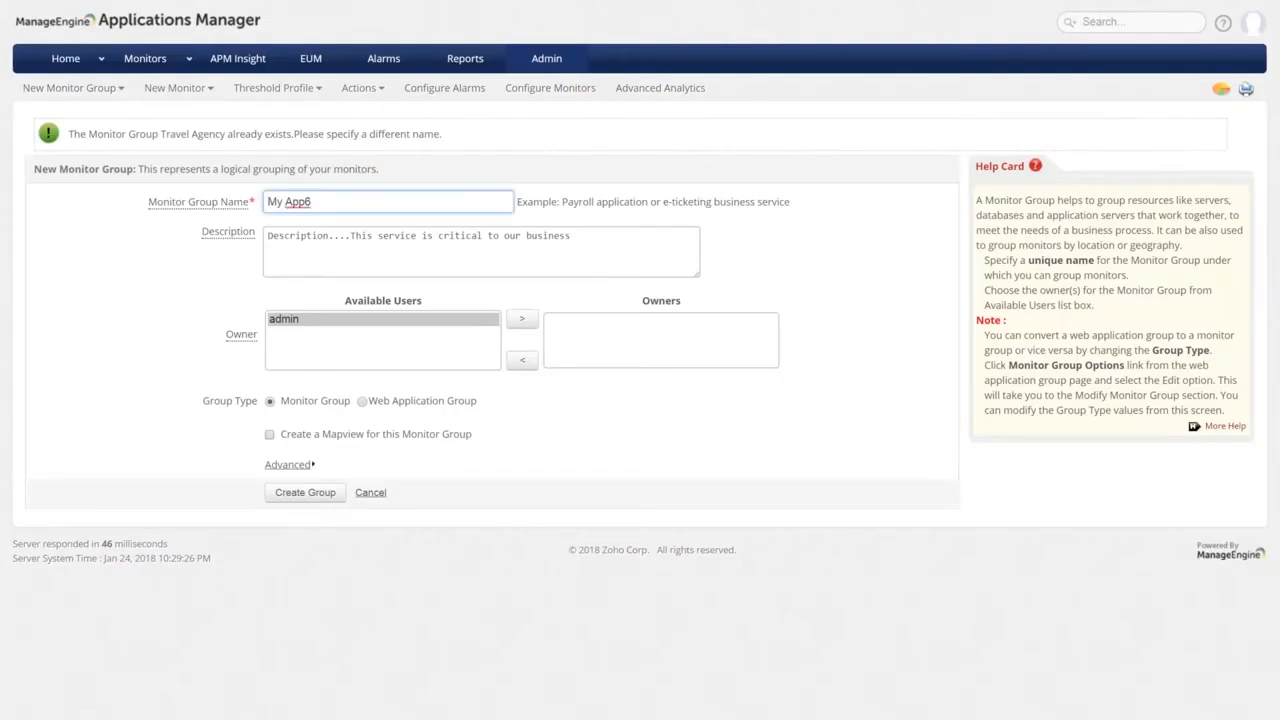
# Rename the group to Travel and Tours with description 'OPertaes Travelling' and create it.
pyautogui.tripleClick(336, 206)
pyautogui.write('Travel')
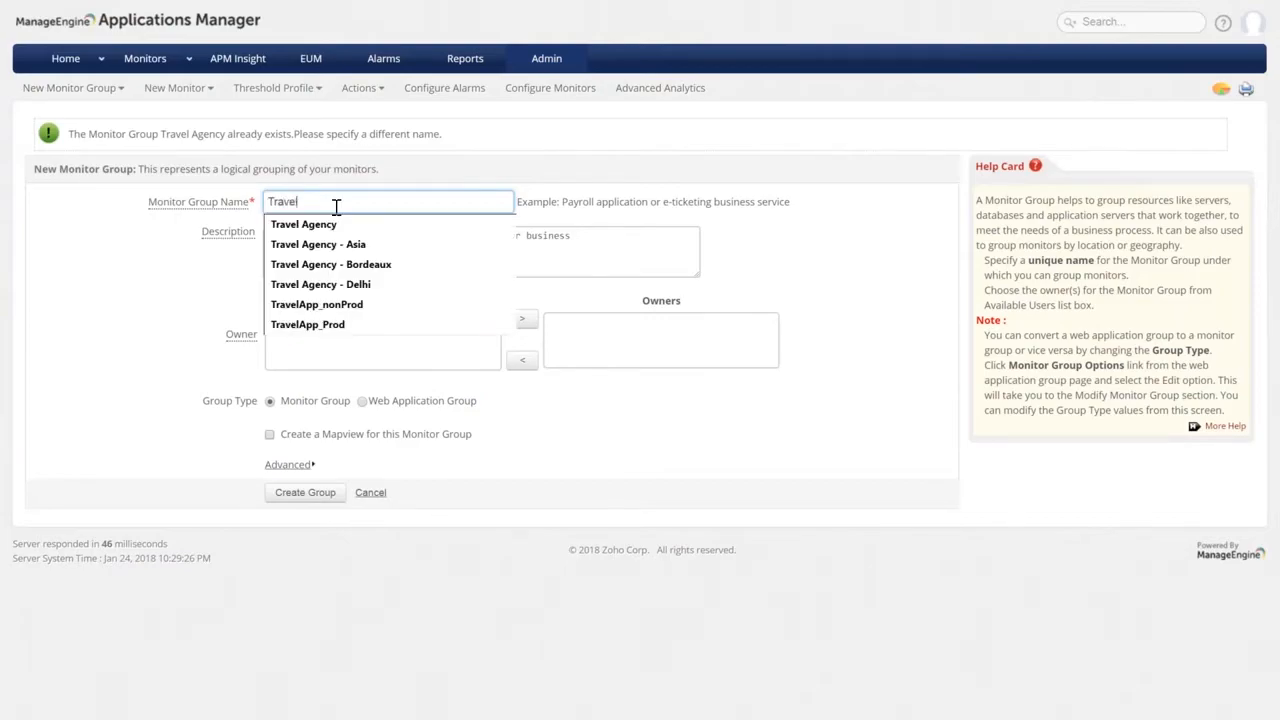
pyautogui.write(' an')
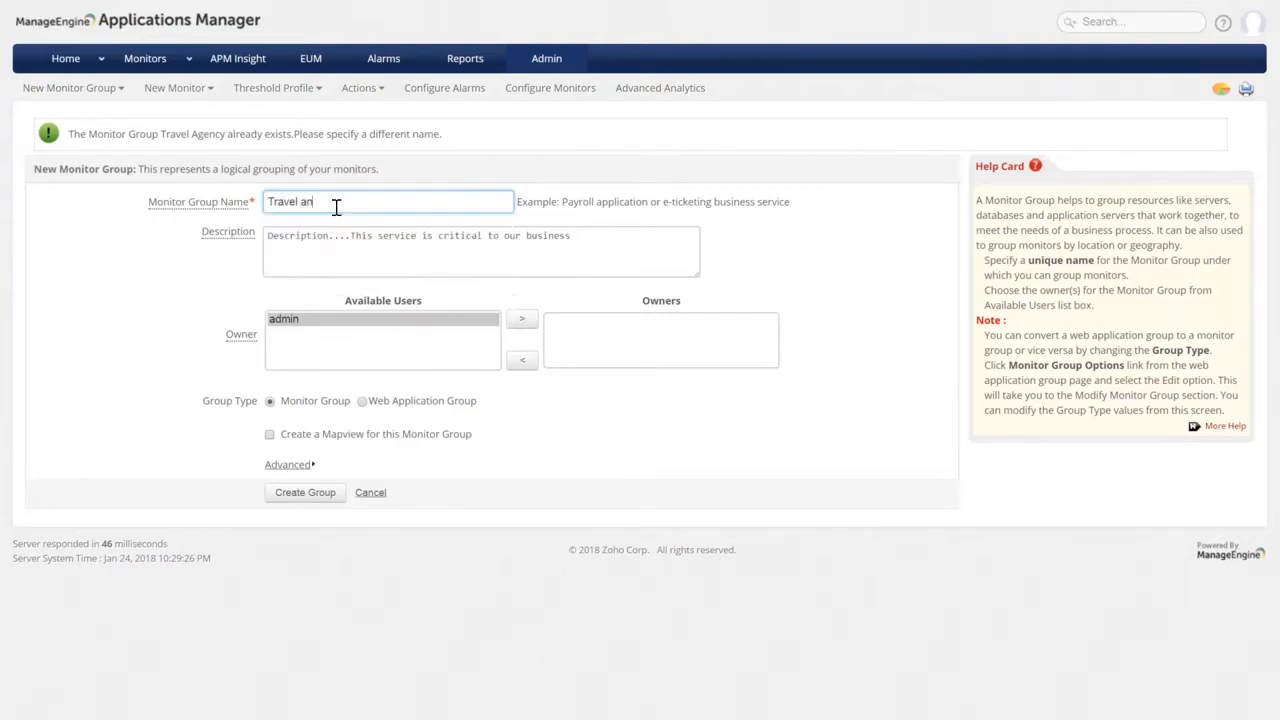
pyautogui.write('d Tours')
pyautogui.tripleClick(321, 241)
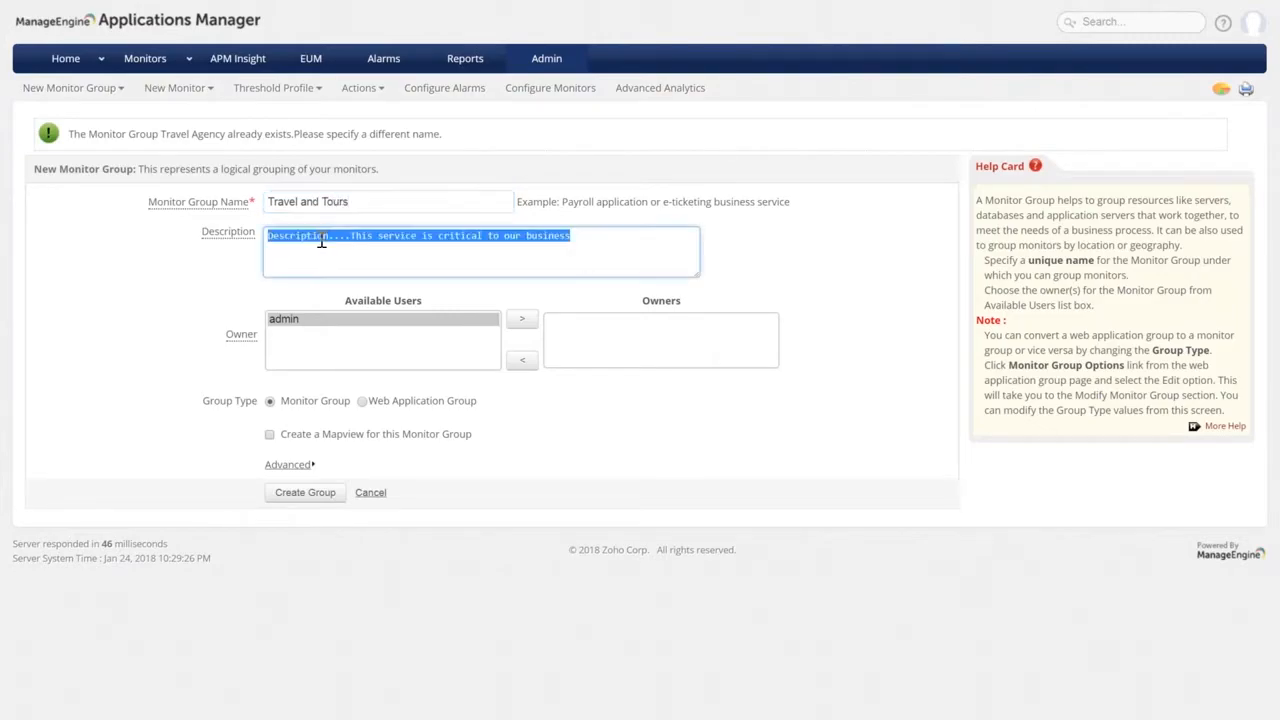
pyautogui.write('OPertaes')
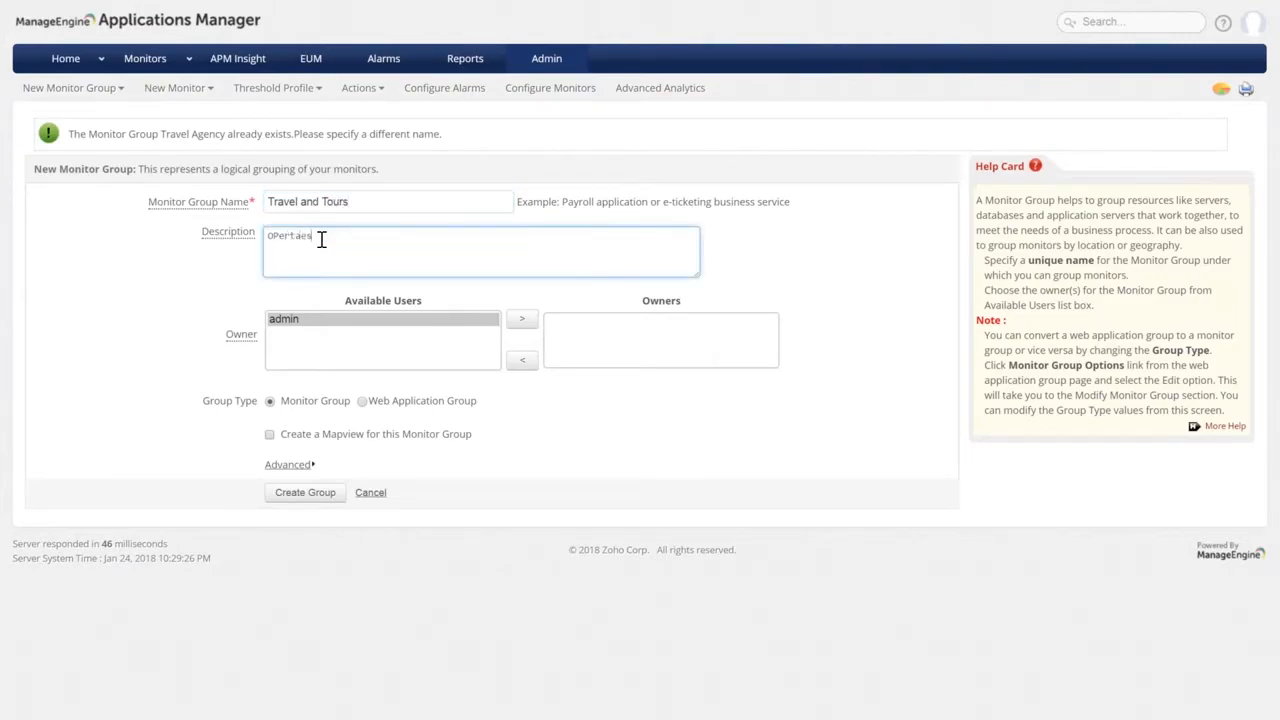
pyautogui.write(' Travelling')
pyautogui.click(301, 467)
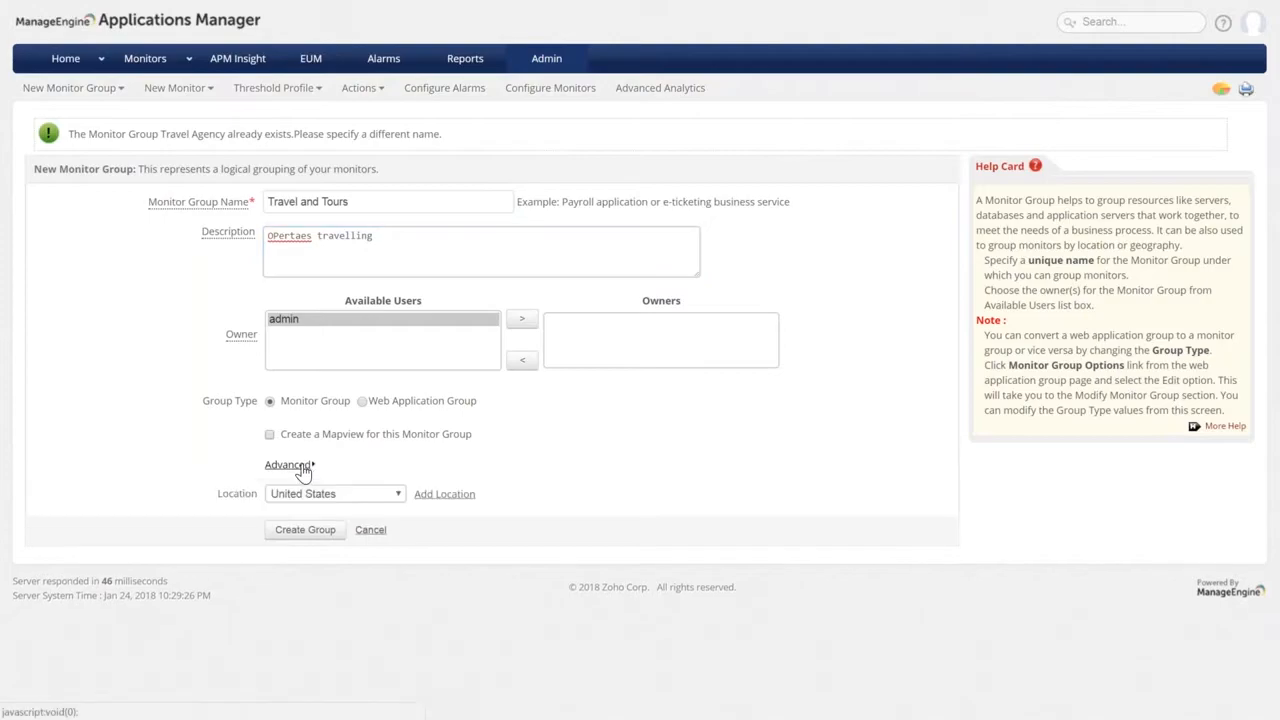
pyautogui.click(318, 538)
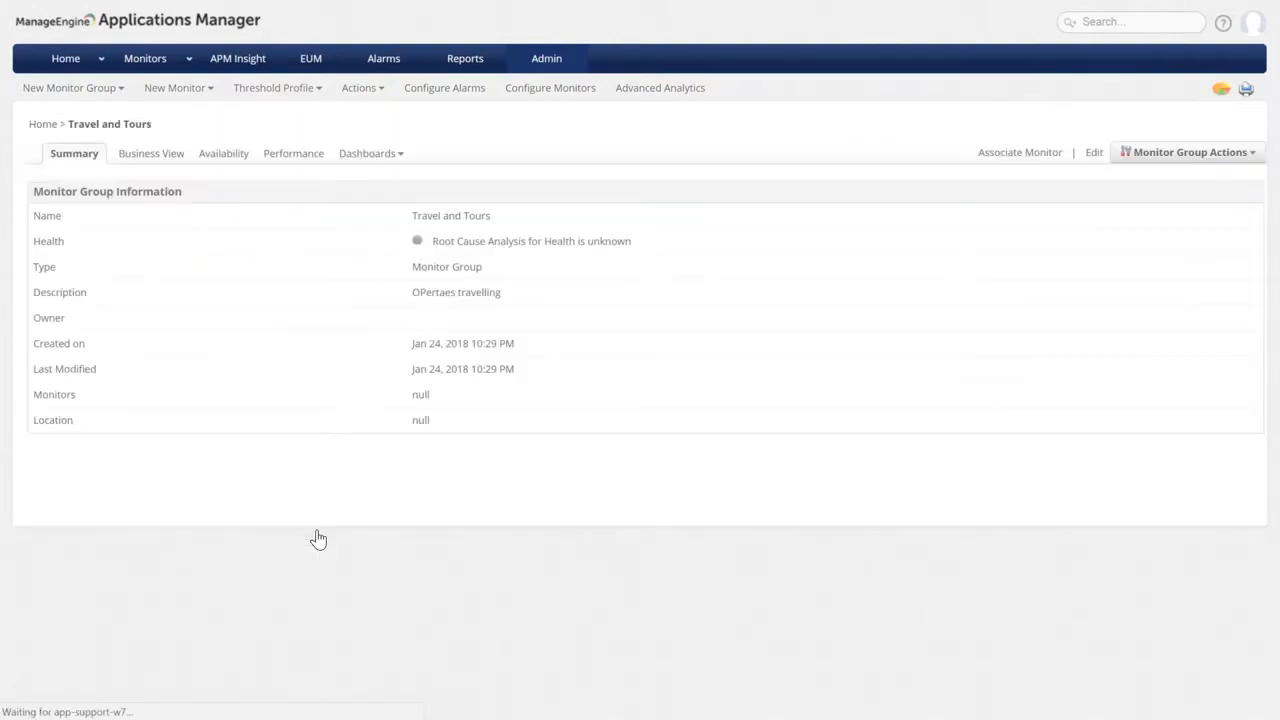
# Glance at the new group's Business View, then open its associate-monitors list from the summary.
pyautogui.click(150, 154)
pyautogui.click(64, 166)
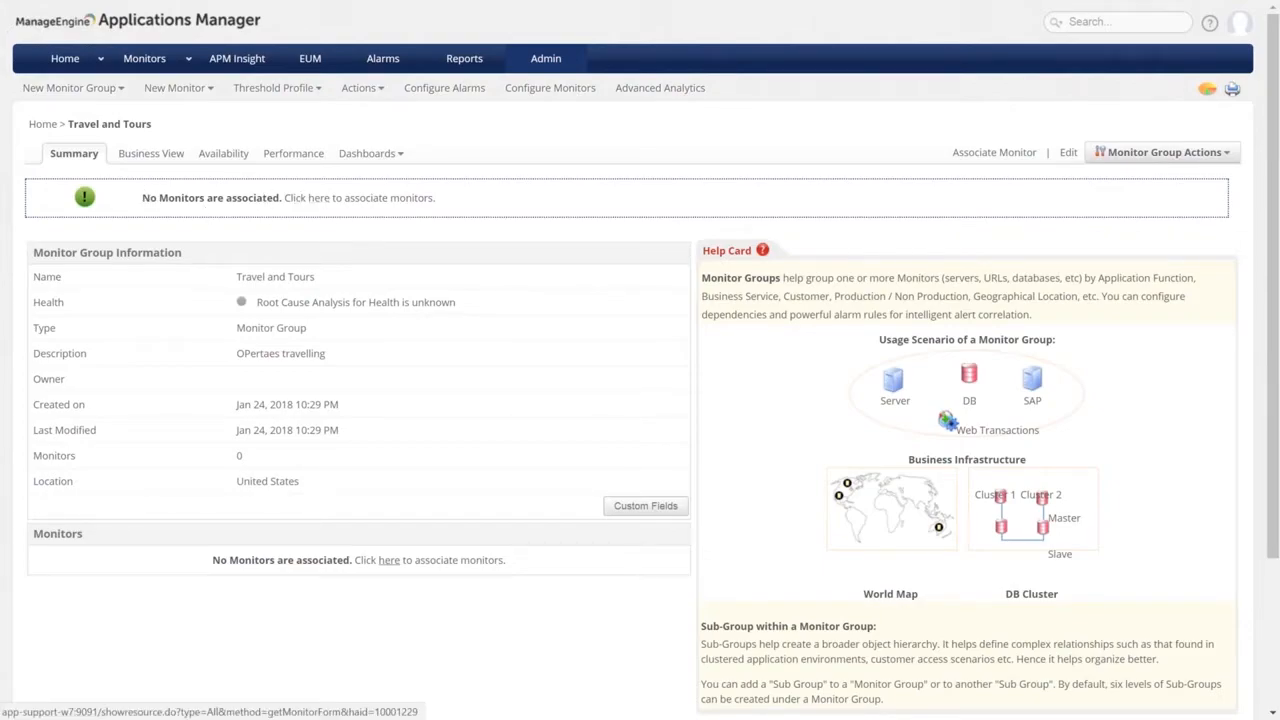
pyautogui.click(389, 560)
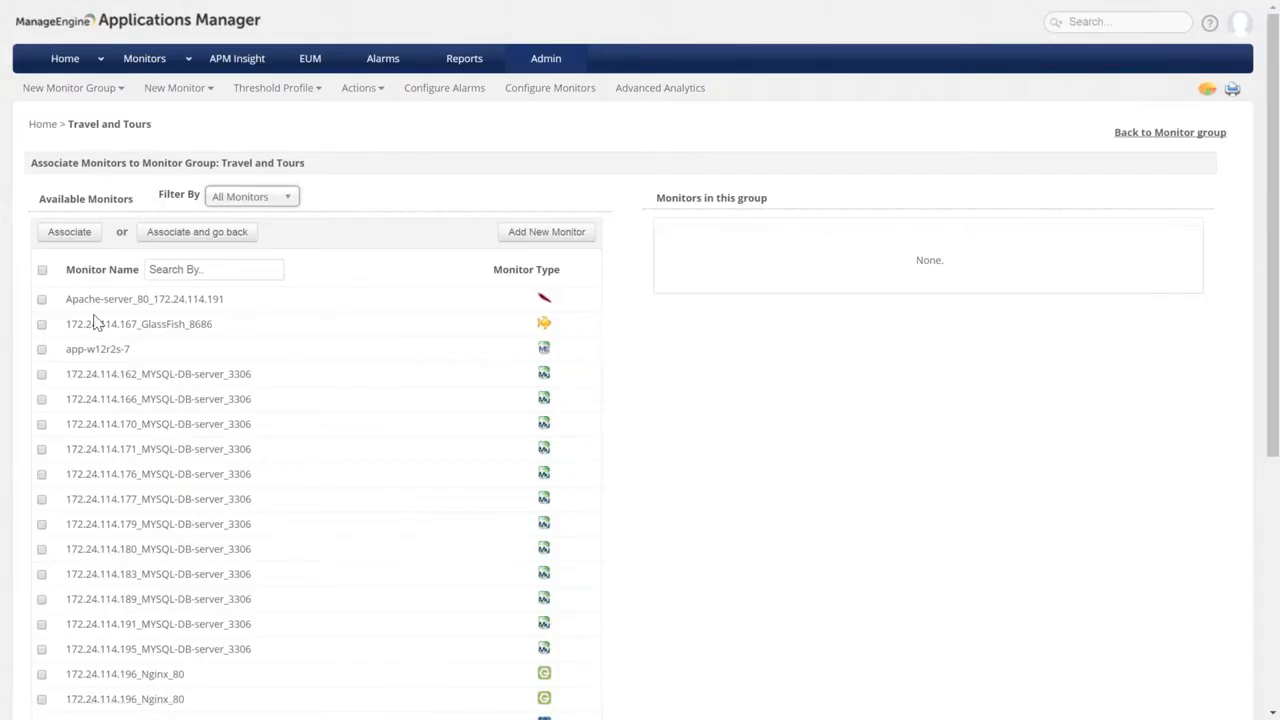
pyautogui.scroll(-2, 95, 322)
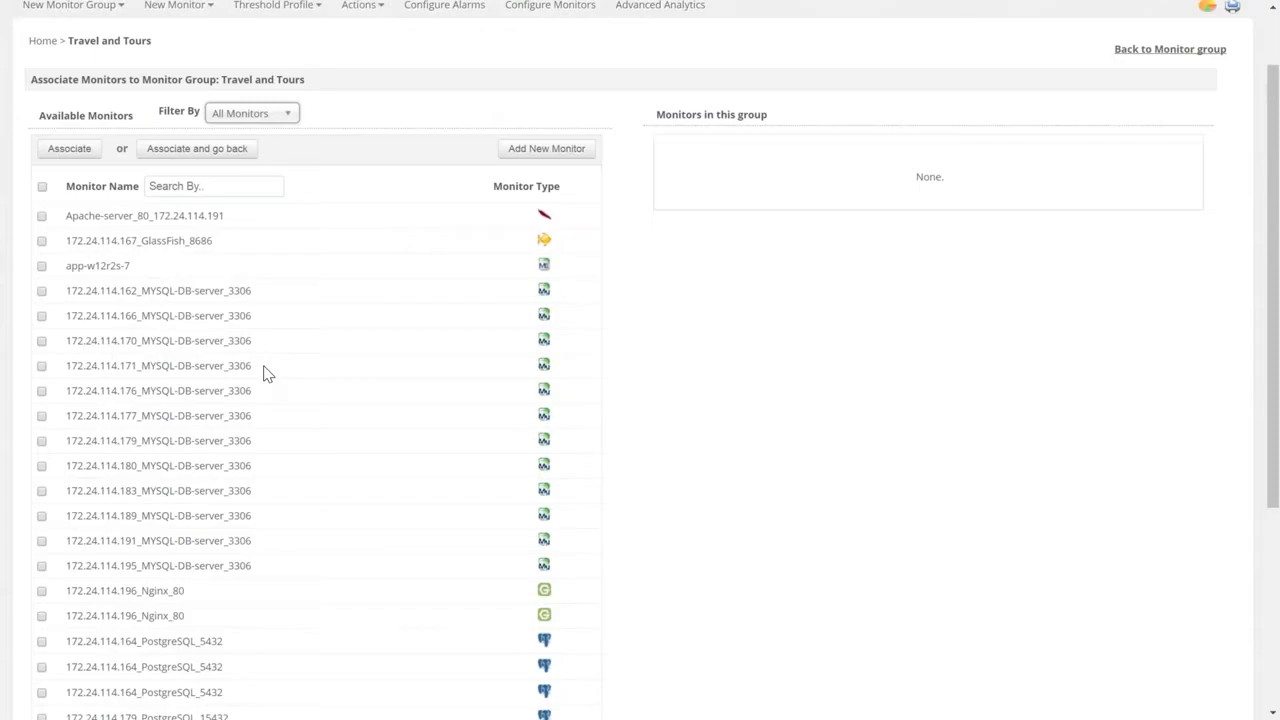
pyautogui.scroll(2, 263, 373)
# Tick Apache-server_80 and 172.24.114.196_Nginx_80 under All Monitors and associate them with the group.
pyautogui.click(42, 299)
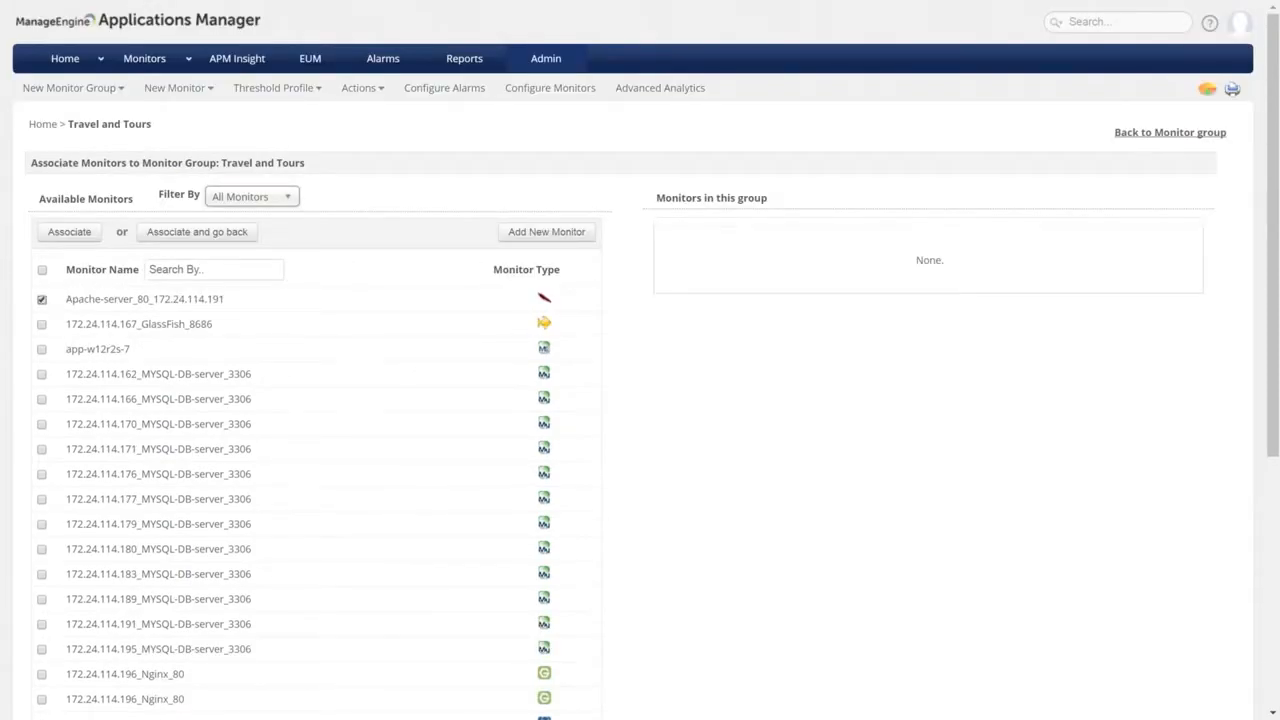
pyautogui.scroll(-1, 285, 385)
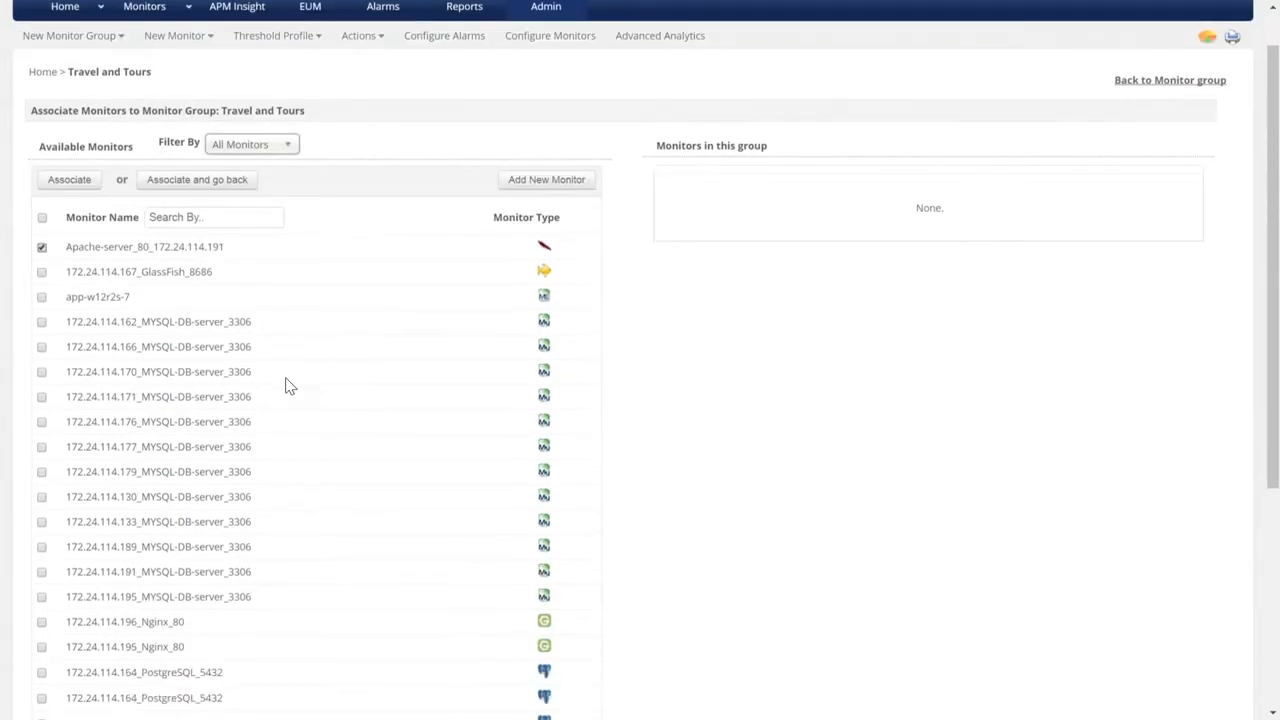
pyautogui.scroll(-2, 285, 385)
pyautogui.click(113, 510)
pyautogui.scroll(3, 200, 360)
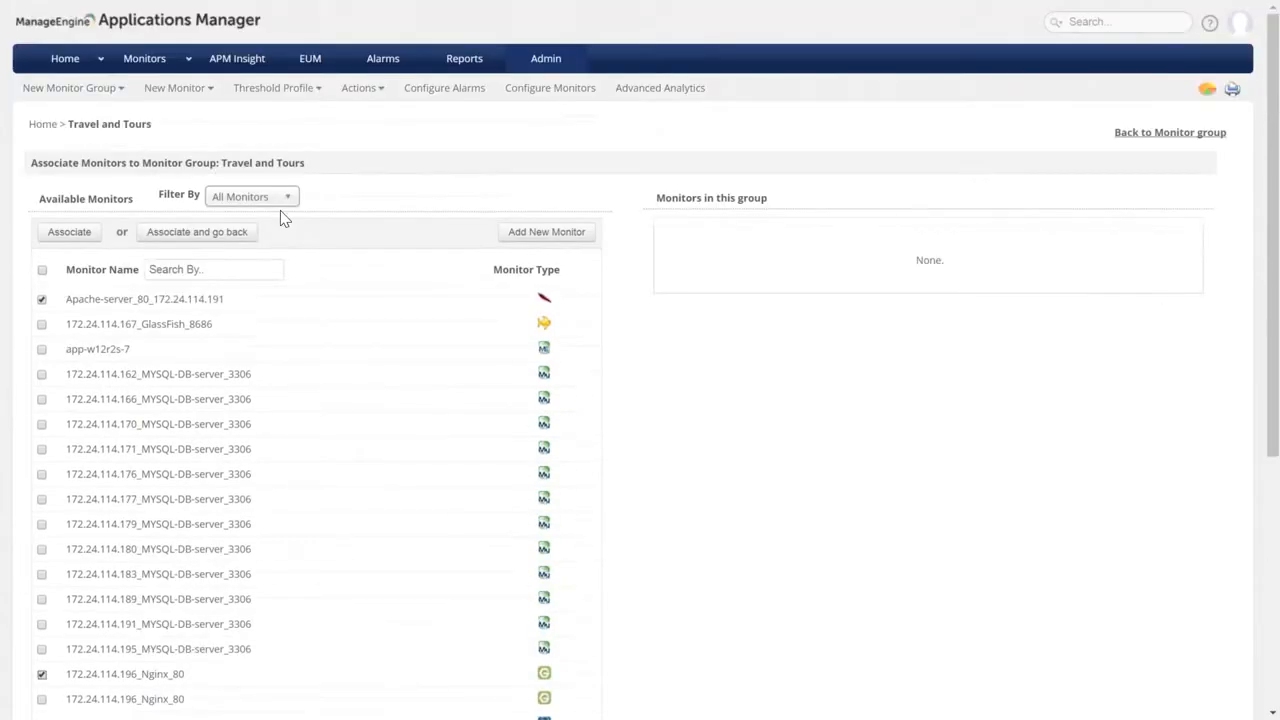
pyautogui.click(289, 199)
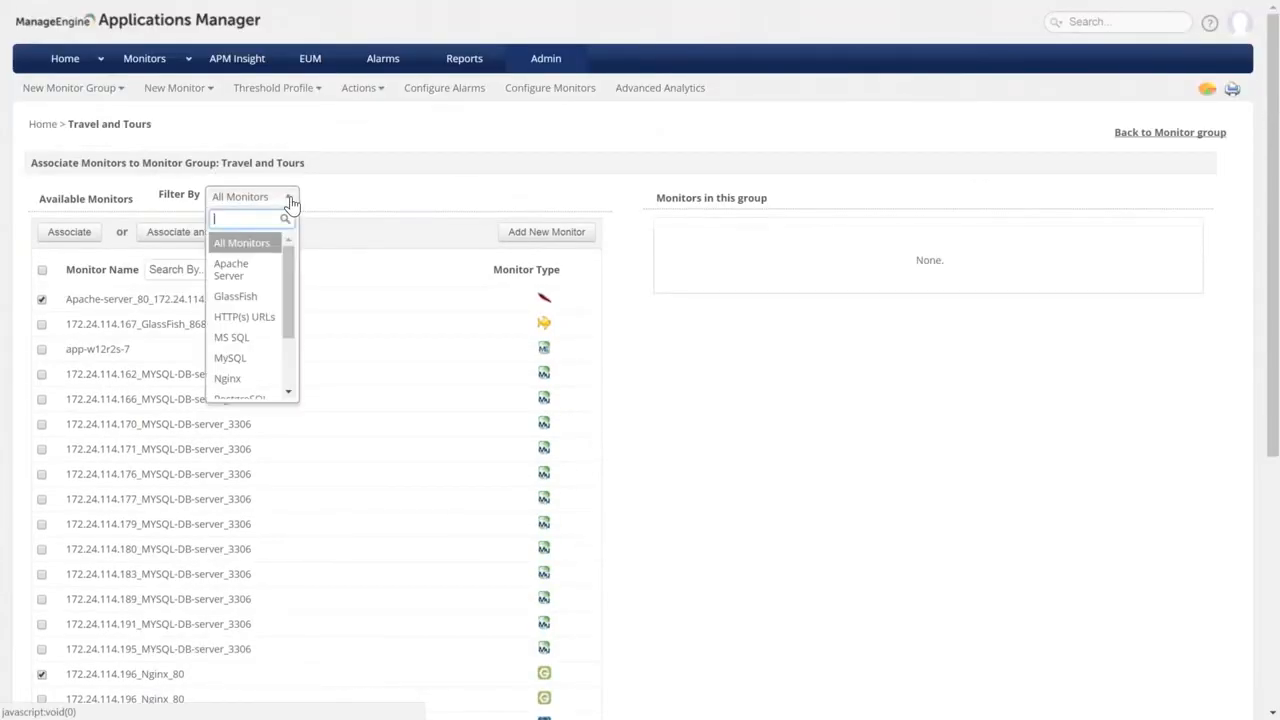
pyautogui.click(290, 201)
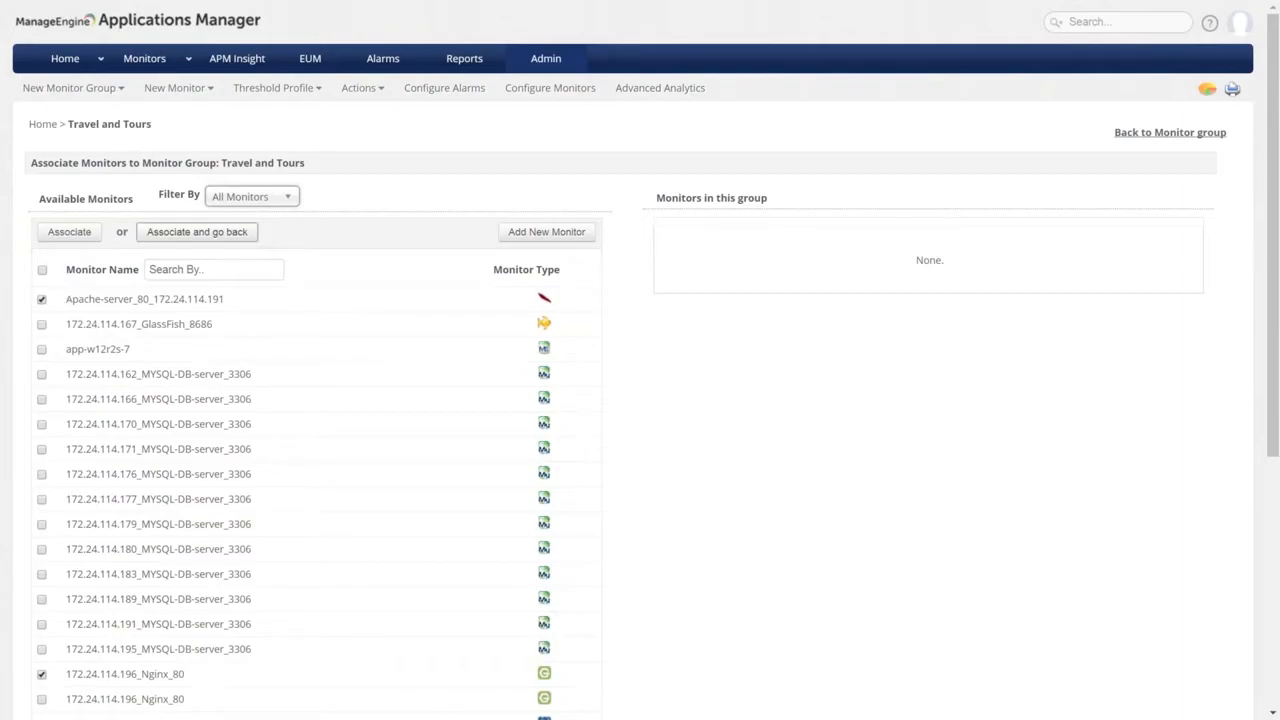
pyautogui.click(197, 232)
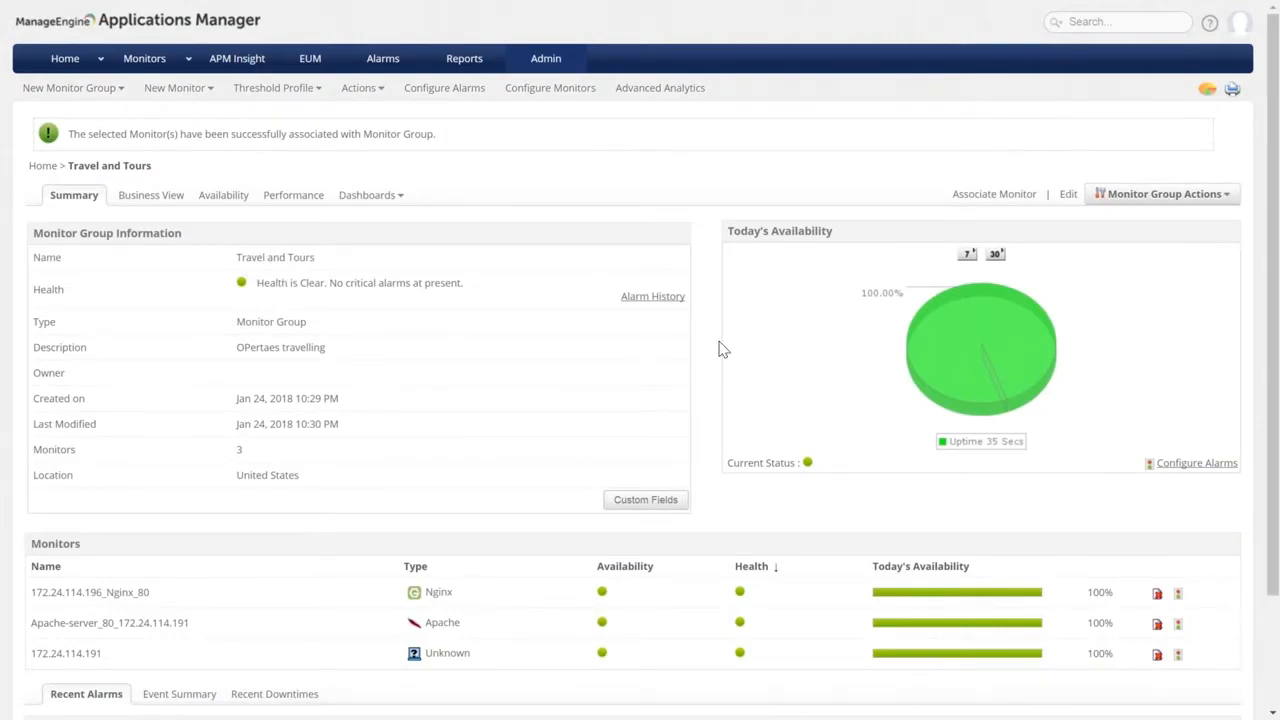
# Review the Travel and Tours summary: clear health, 3 monitors and 100% availability today.
pyautogui.scroll(-3, 718, 349)
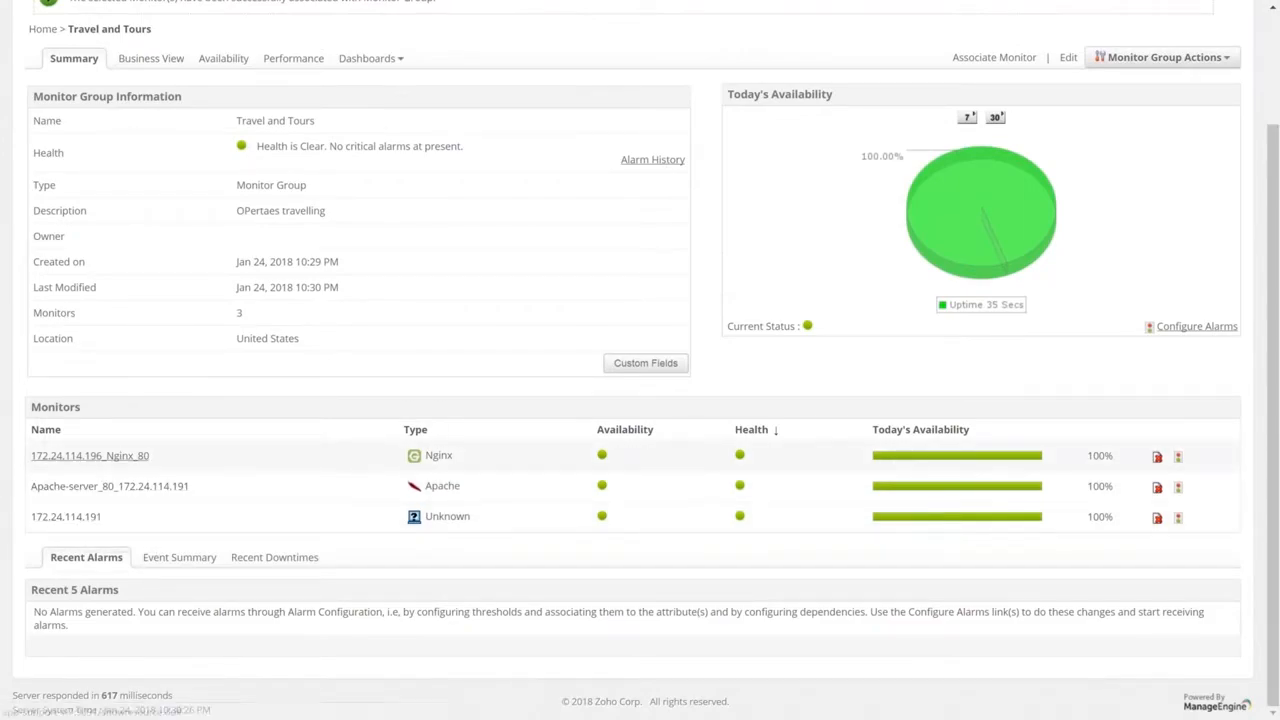
pyautogui.moveTo(257, 147); pyautogui.dragTo(466, 148)
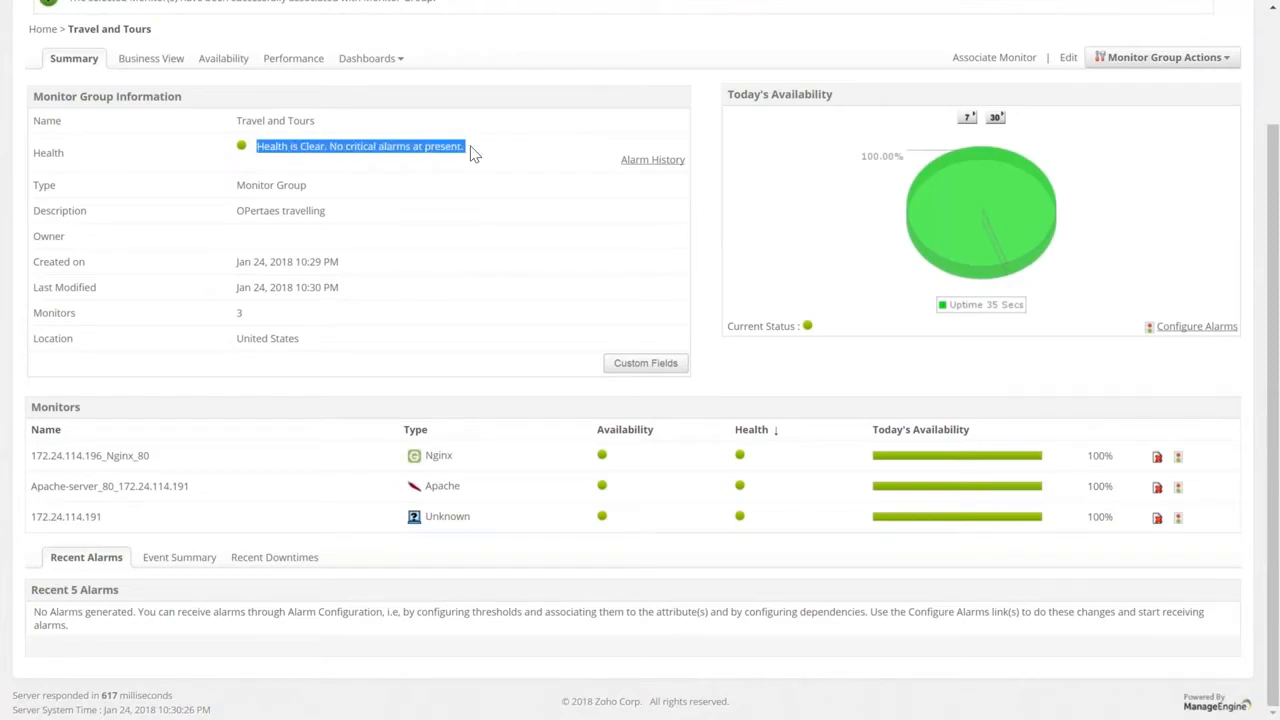
pyautogui.click(474, 153)
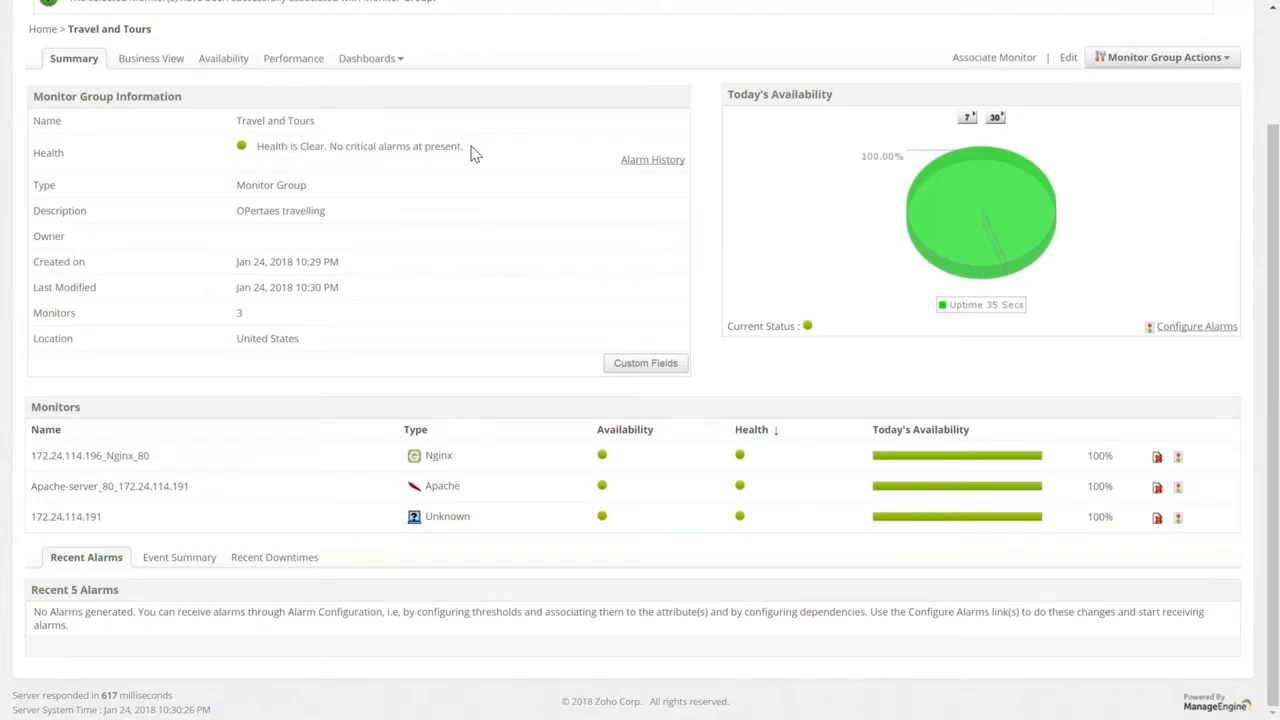
pyautogui.scroll(2, 257, 213)
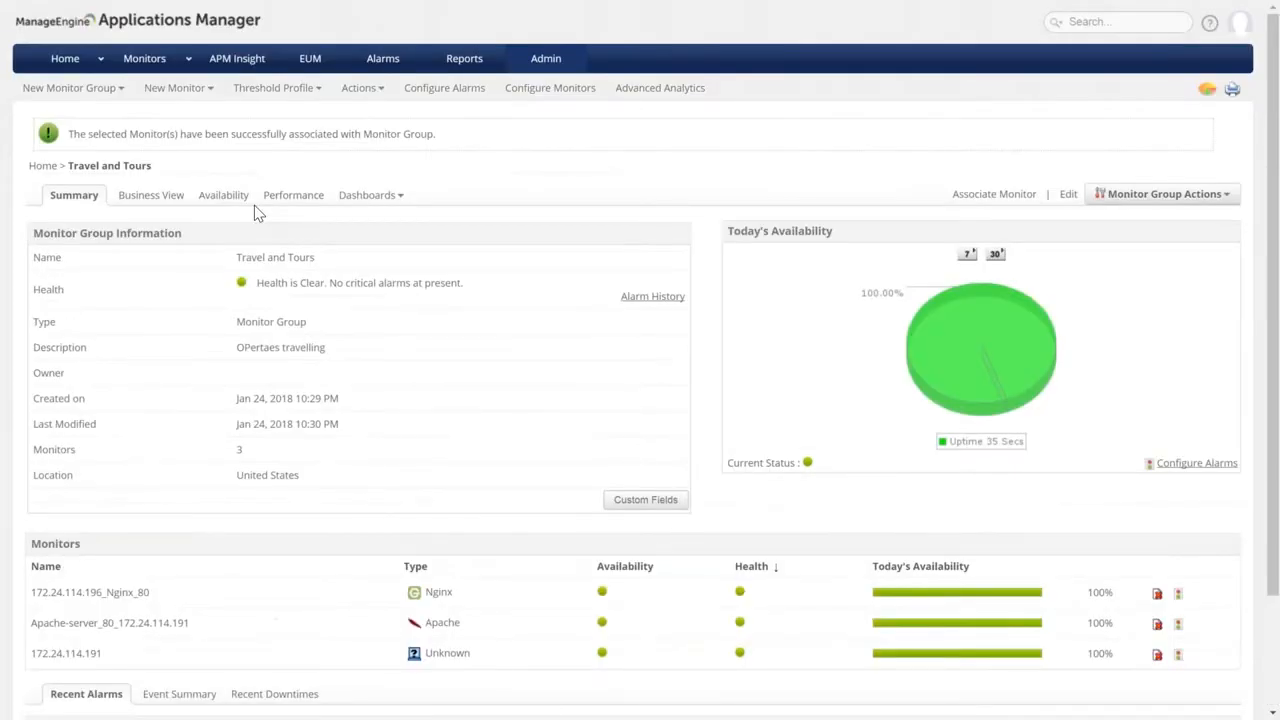
pyautogui.scroll(-2, 426, 216)
pyautogui.scroll(2, 426, 216)
# Start a new sub-group under Travel and Tours named Domestic Tours.
pyautogui.click(1190, 194)
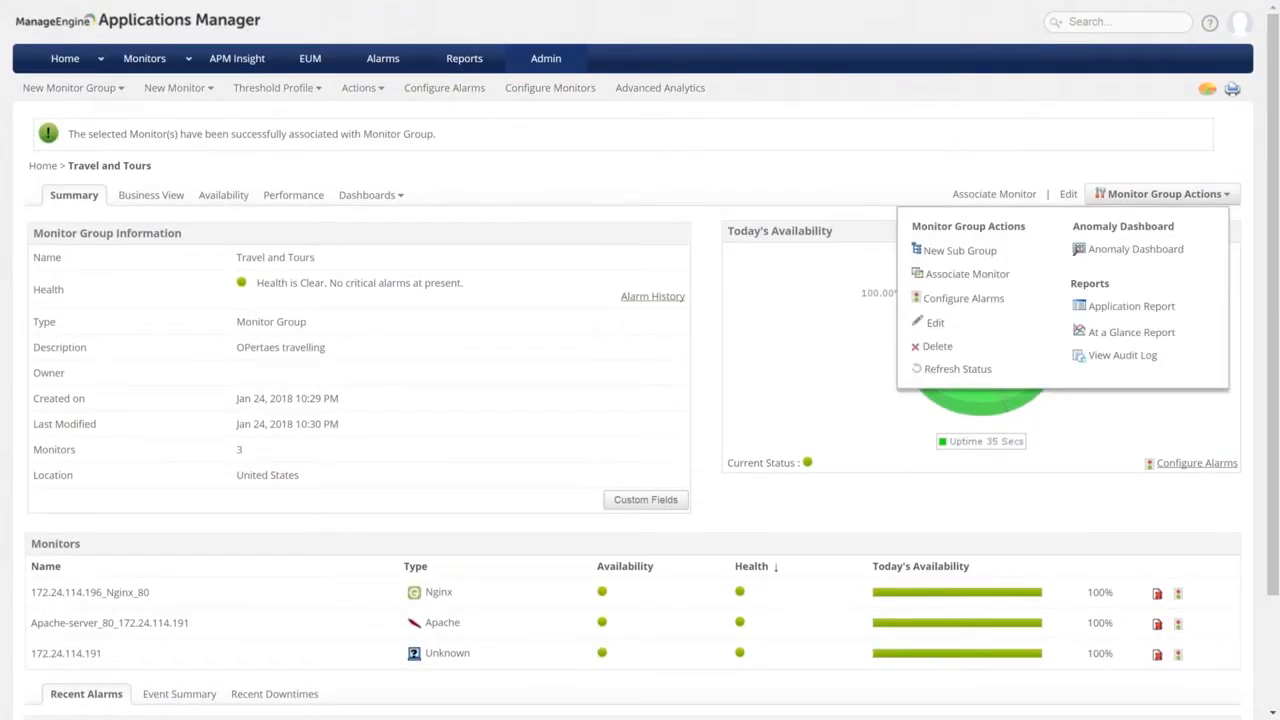
pyautogui.click(960, 251)
pyautogui.click(406, 264)
pyautogui.write('Do')
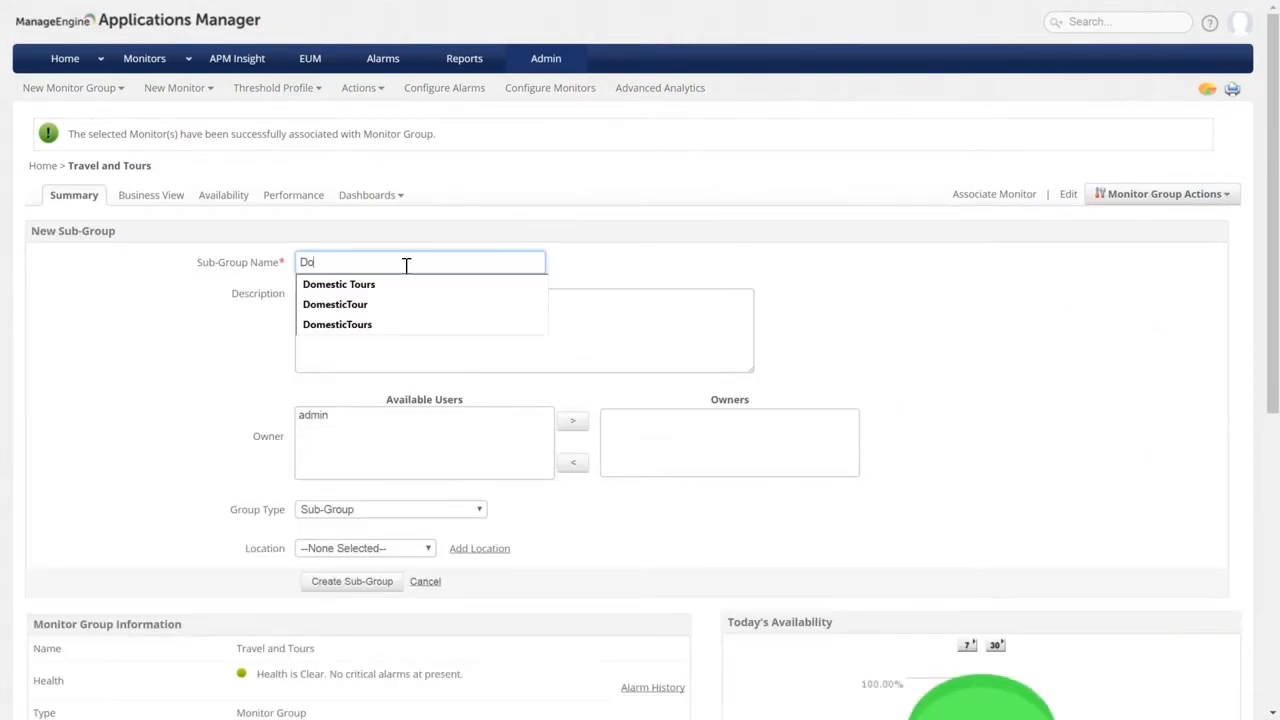
pyautogui.write('mestic Tours')
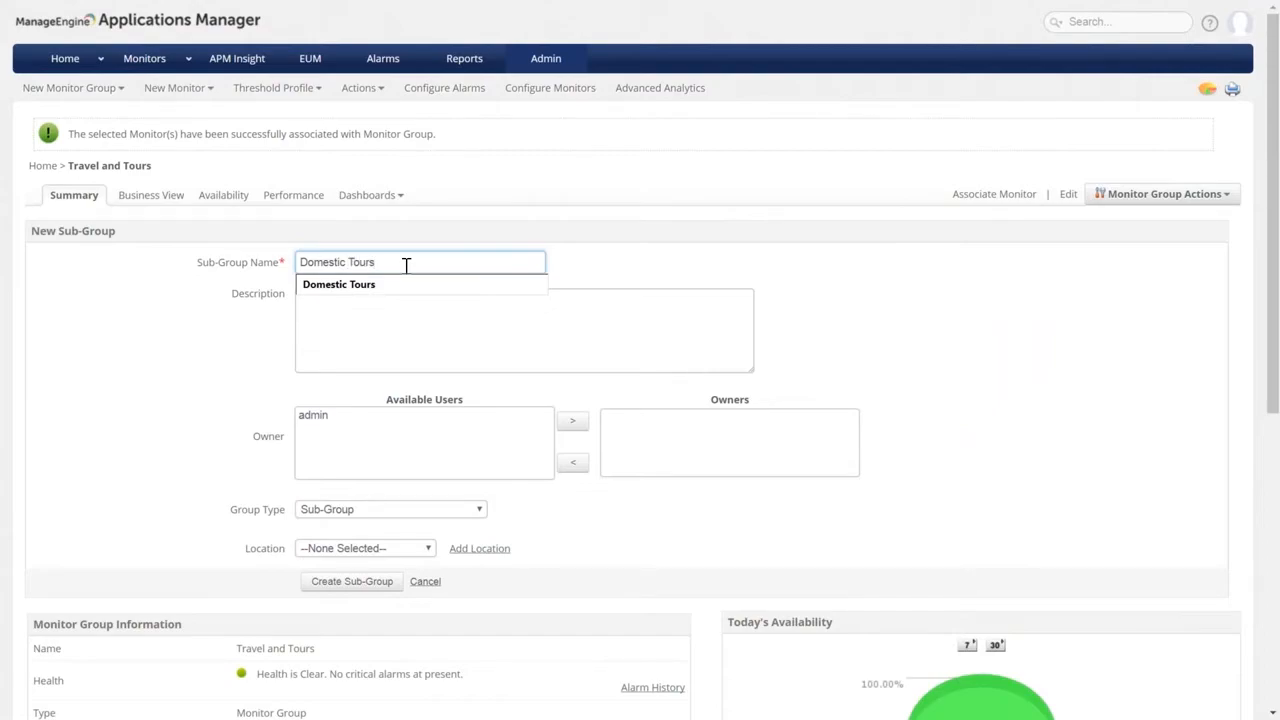
pyautogui.click(403, 285)
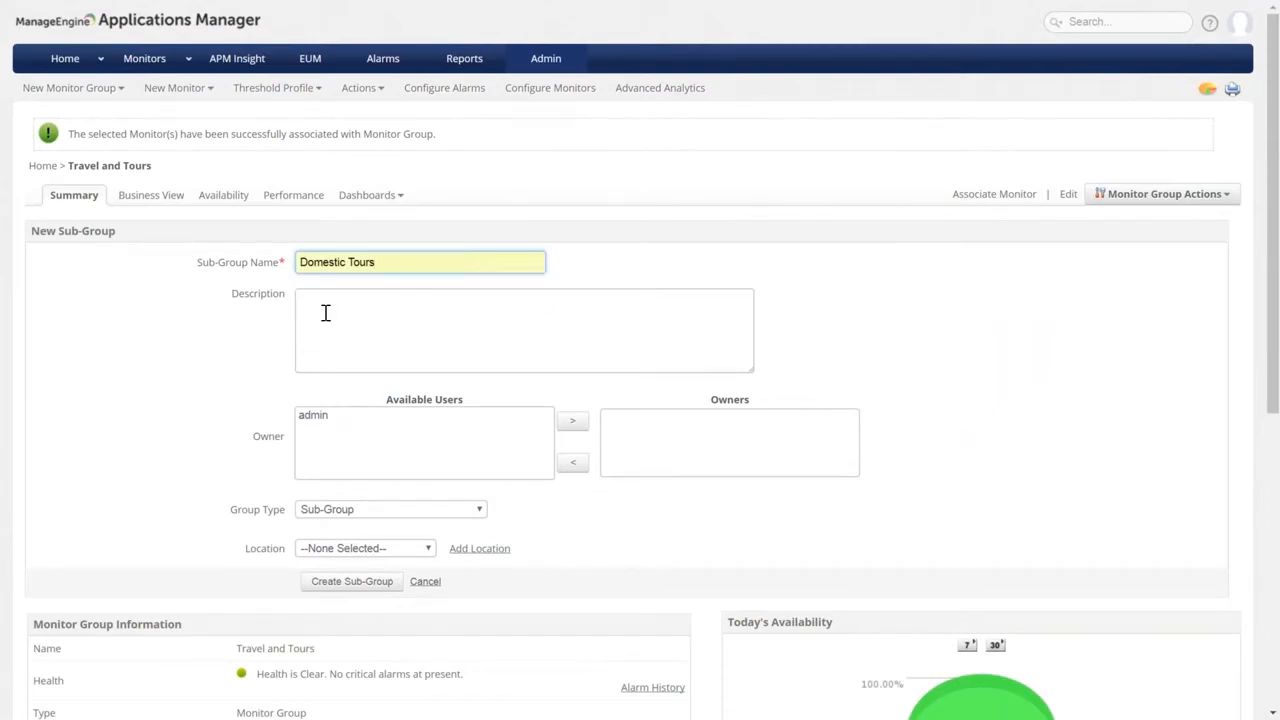
# Set the sub-group location to United States and create Domestic Tours.
pyautogui.scroll(-2, 343, 420)
pyautogui.click(425, 382)
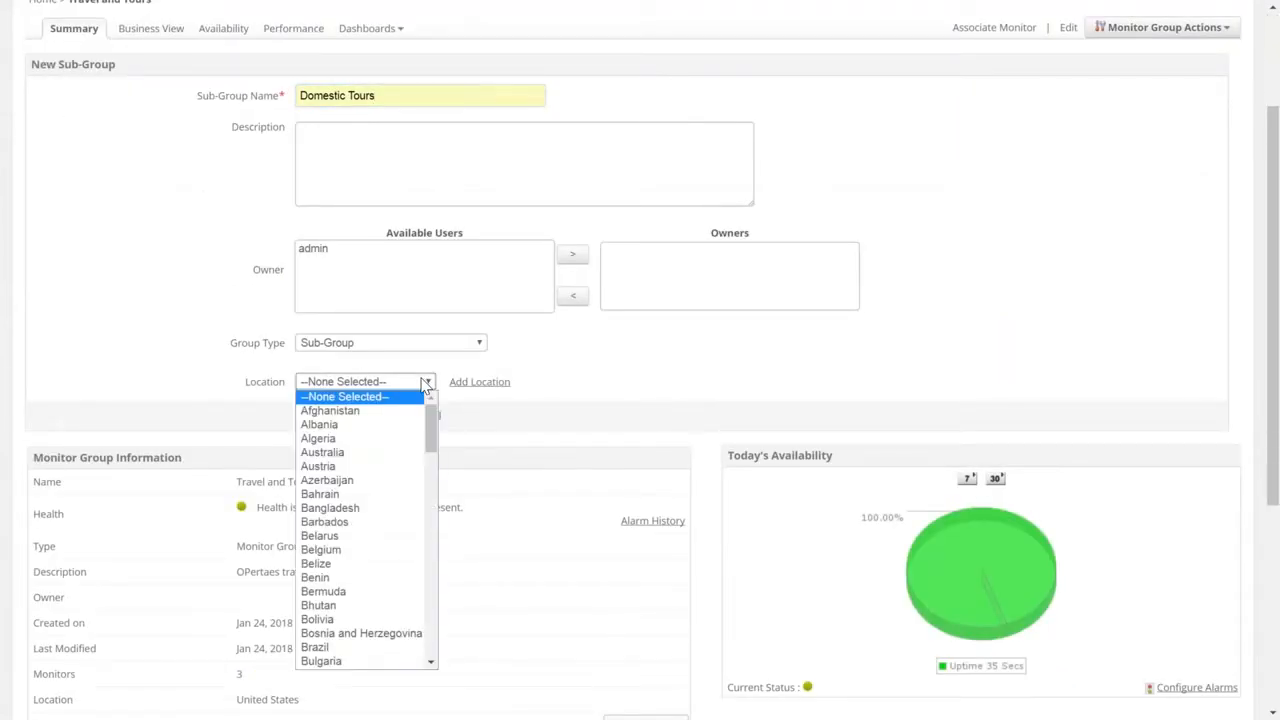
pyautogui.press('n')
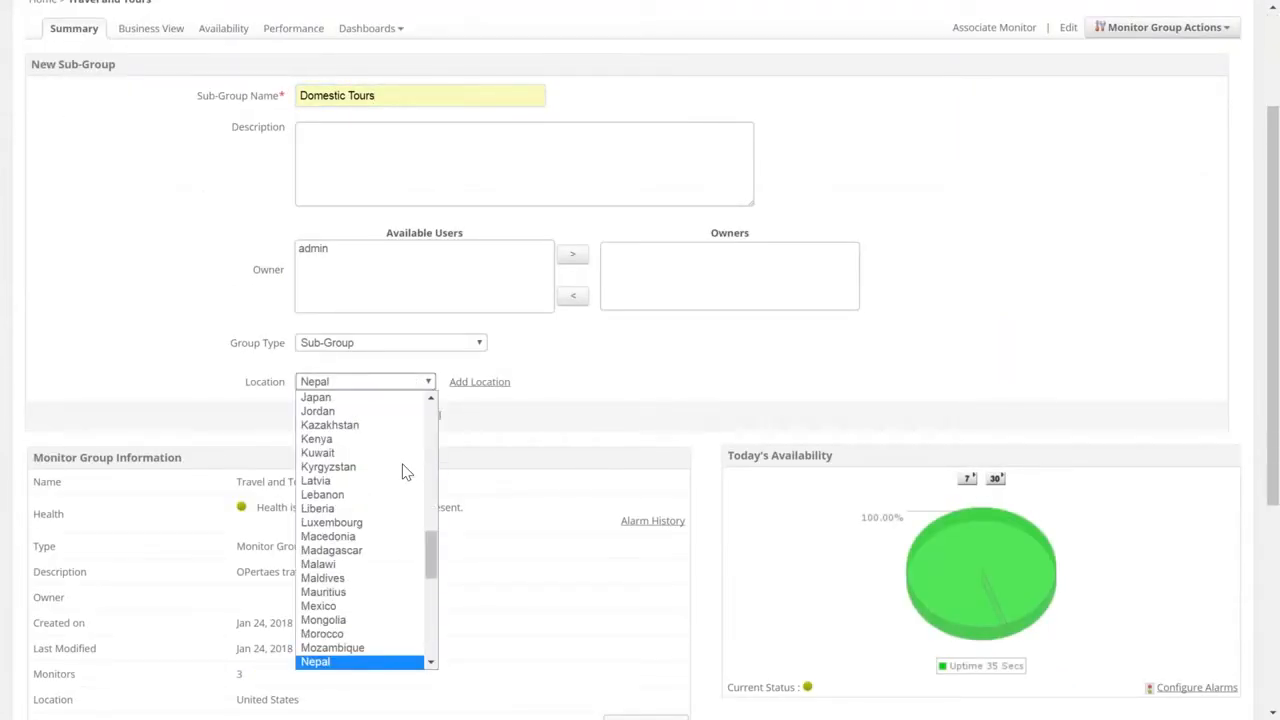
pyautogui.scroll(-5, 405, 471)
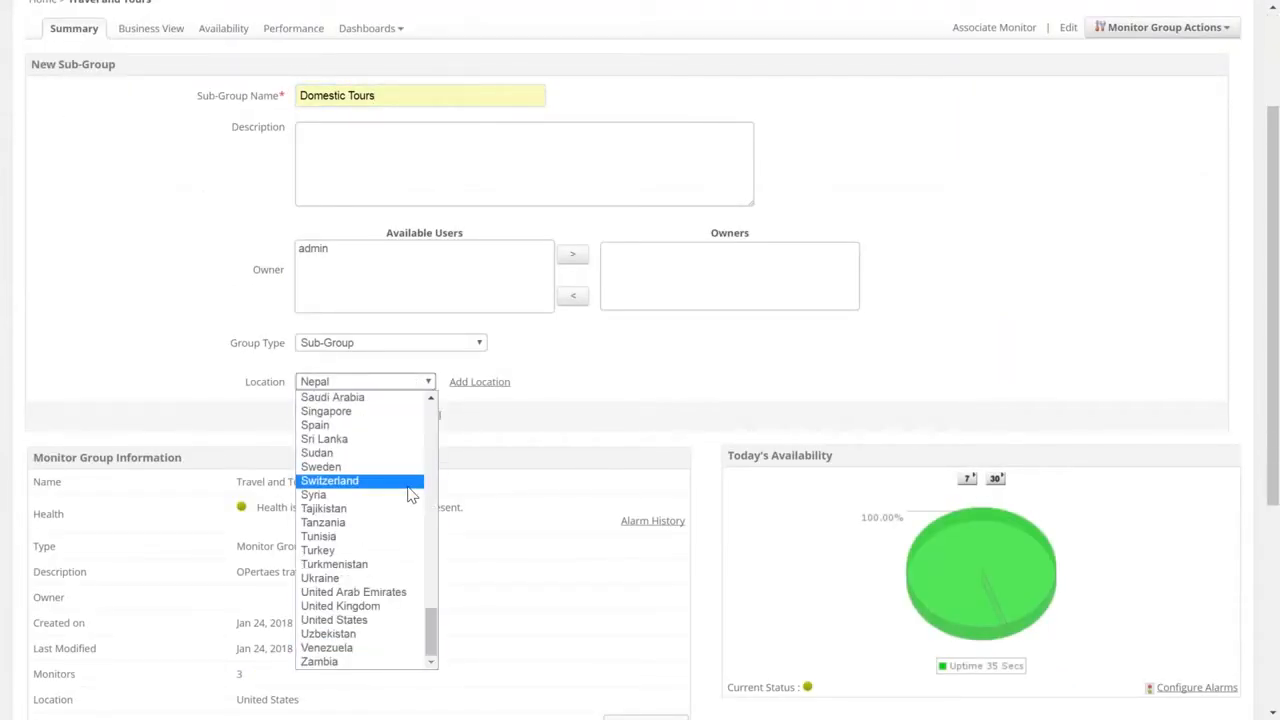
pyautogui.click(365, 621)
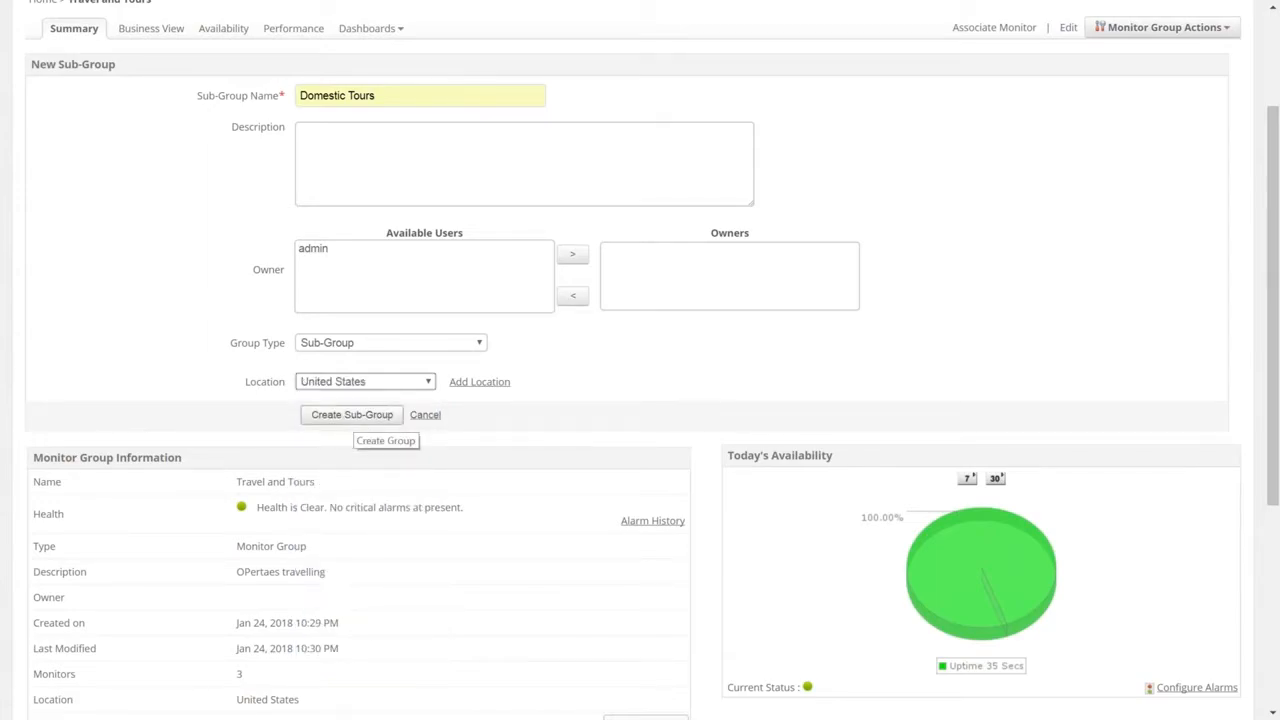
pyautogui.click(360, 418)
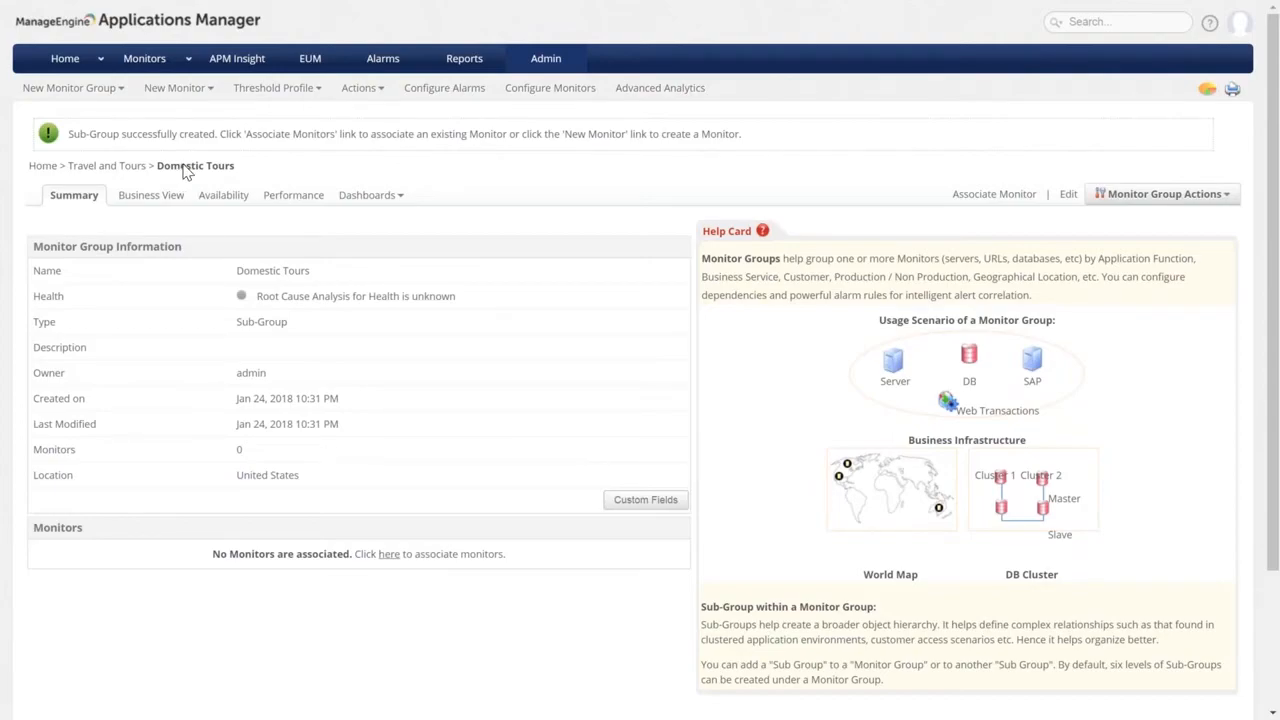
pyautogui.moveTo(160, 170); pyautogui.dragTo(245, 182)
# Associate the GlassFish_8686, Nginx_80 and Tomcat-server_53841 monitors with Domestic Tours.
pyautogui.click(268, 162)
pyautogui.click(389, 556)
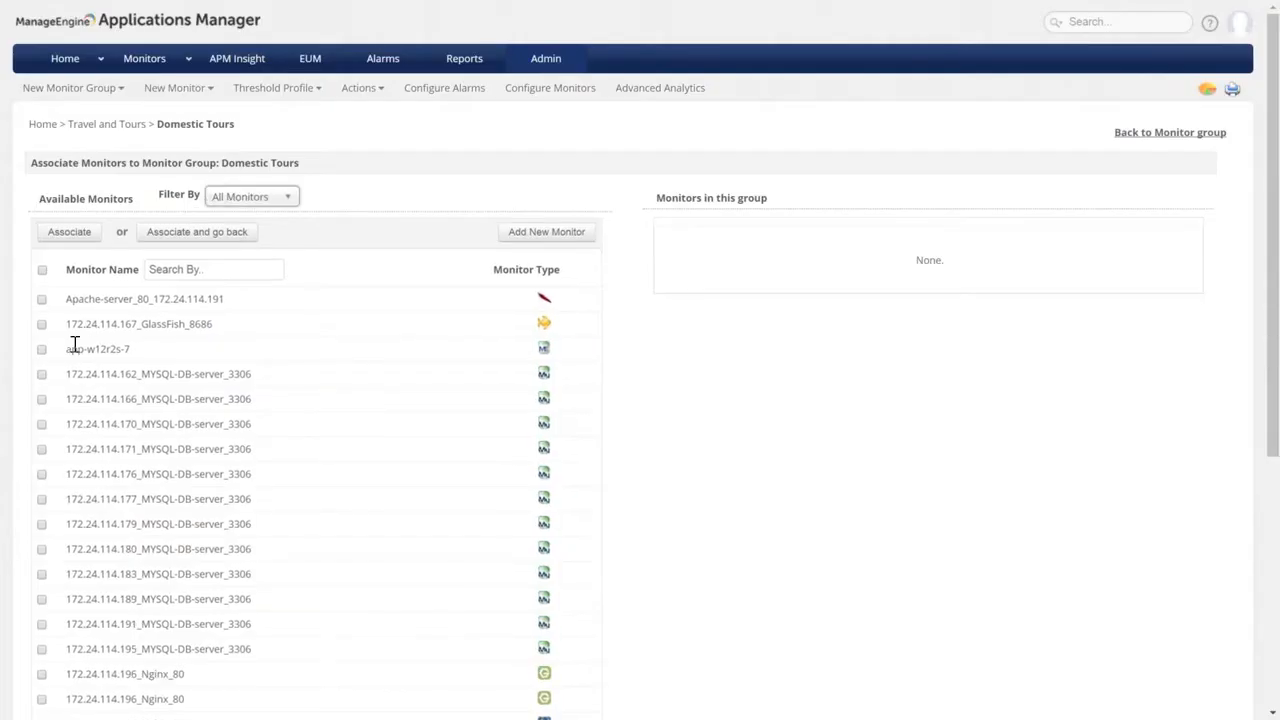
pyautogui.click(41, 324)
pyautogui.scroll(-3, 70, 470)
pyautogui.click(41, 699)
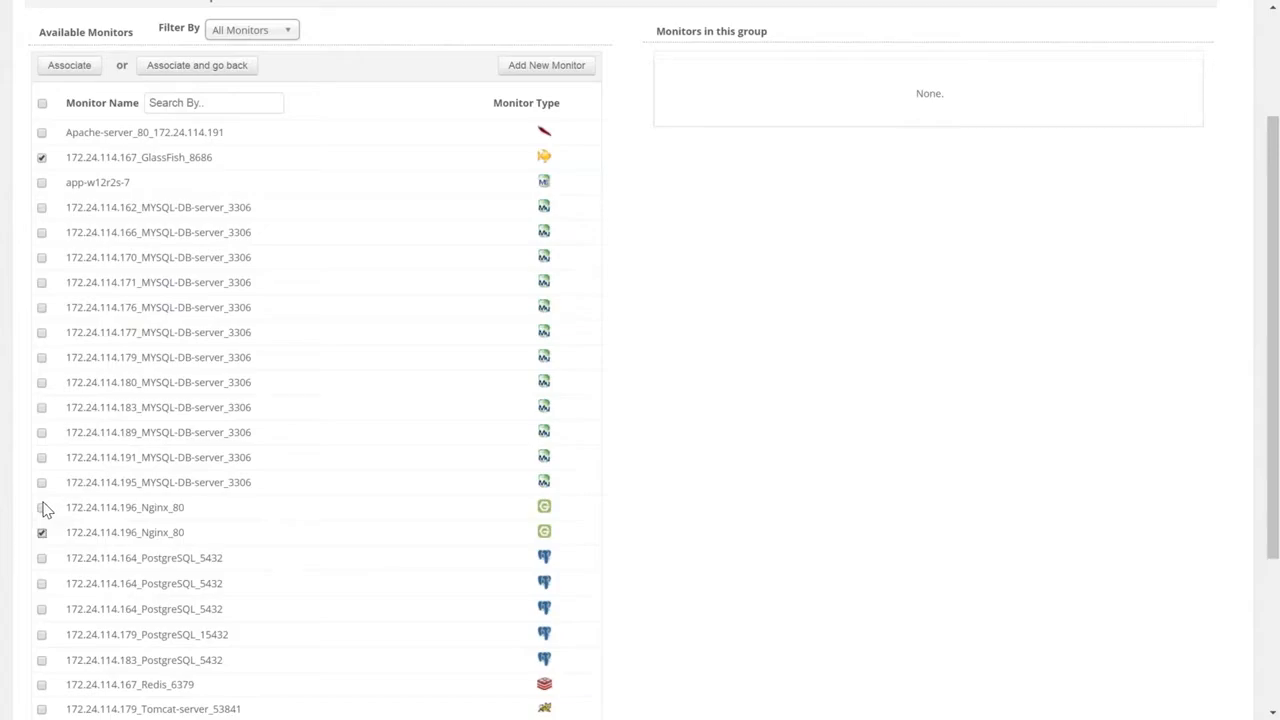
pyautogui.scroll(-3, 44, 510)
pyautogui.click(41, 542)
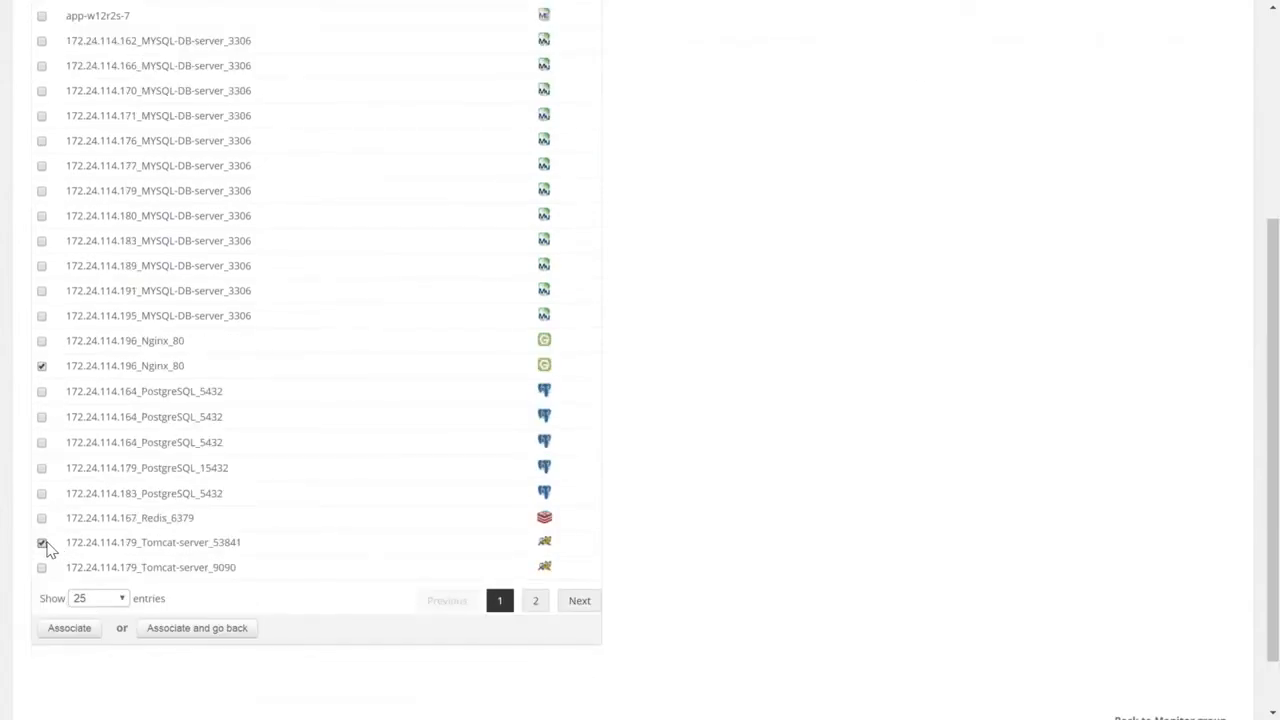
pyautogui.click(243, 634)
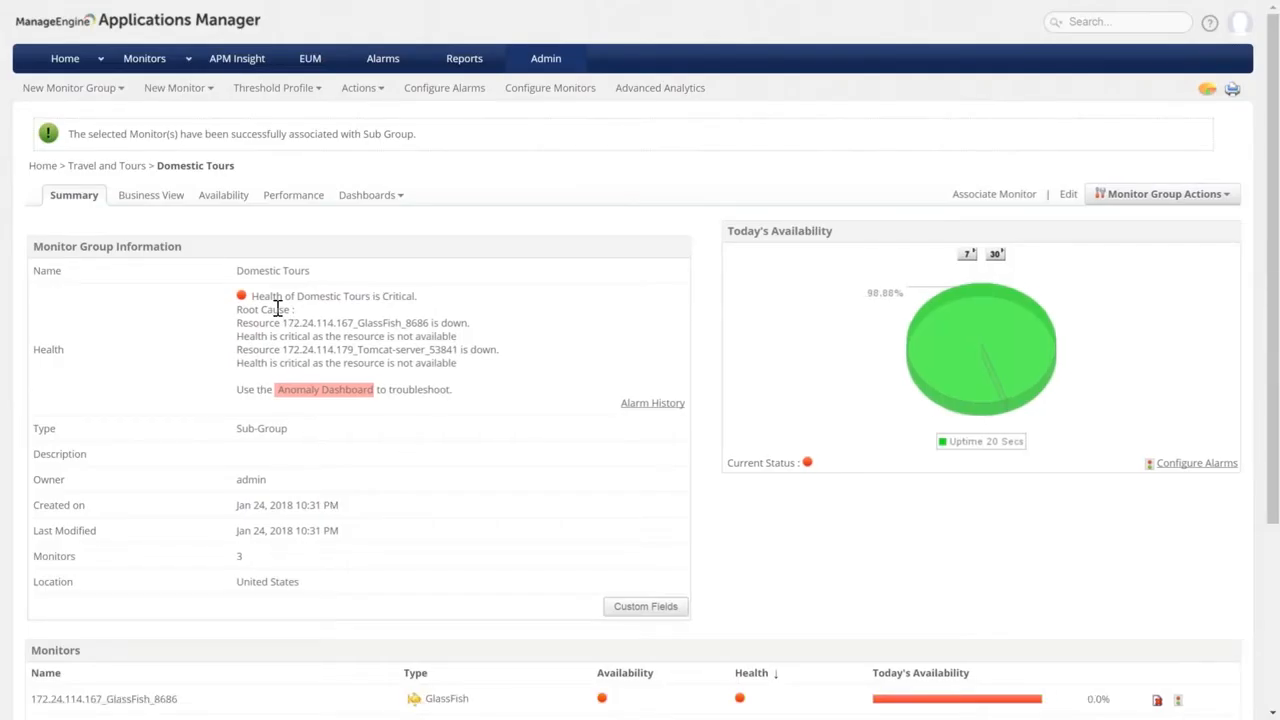
# Scroll through the Domestic Tours summary to review its Critical health, three monitors and critical alarms.
pyautogui.scroll(-1, 580, 411)
pyautogui.scroll(-3, 580, 417)
pyautogui.scroll(4, 274, 300)
pyautogui.scroll(-1, 274, 302)
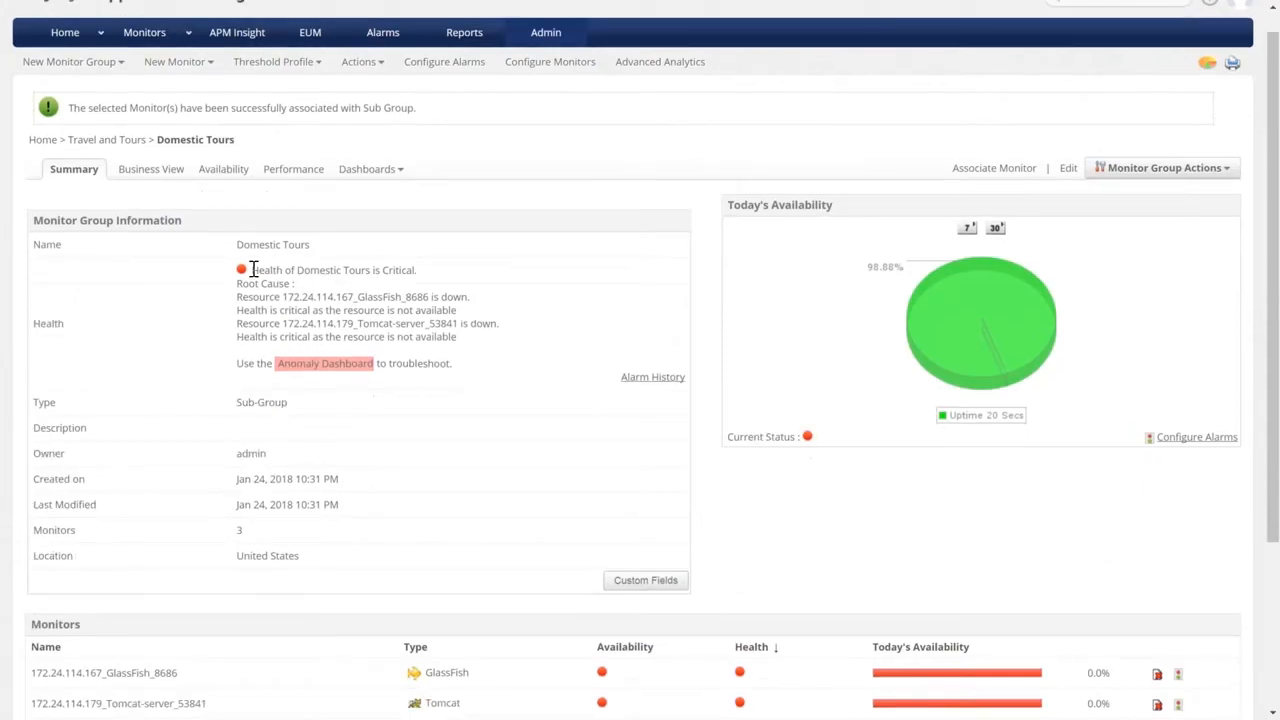
pyautogui.scroll(-4, 253, 270)
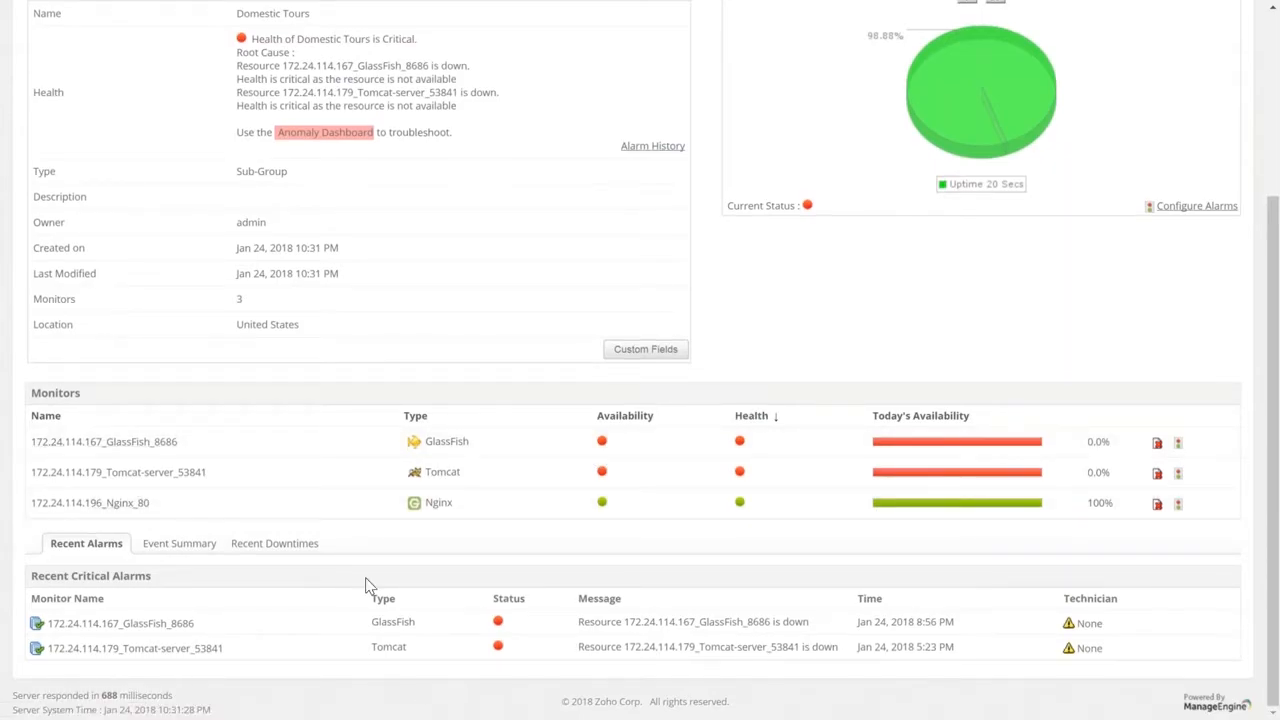
pyautogui.scroll(1, 368, 586)
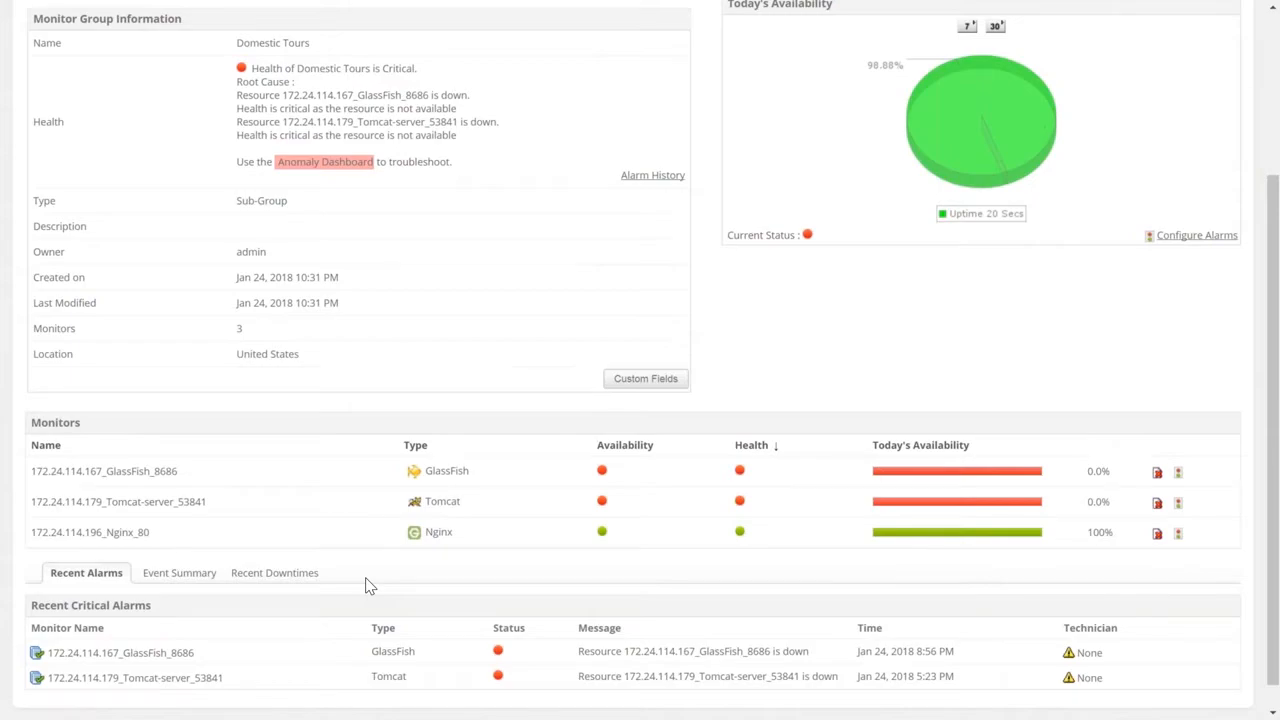
pyautogui.scroll(4, 366, 586)
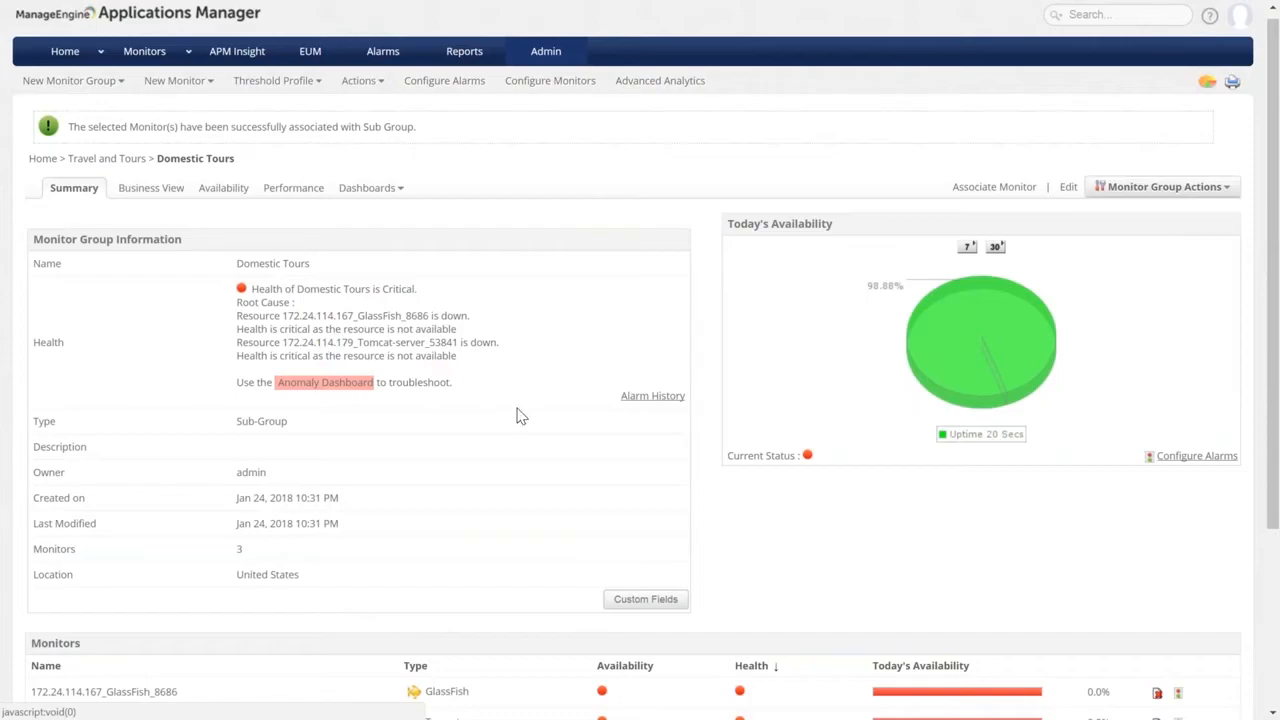
pyautogui.scroll(-3, 520, 416)
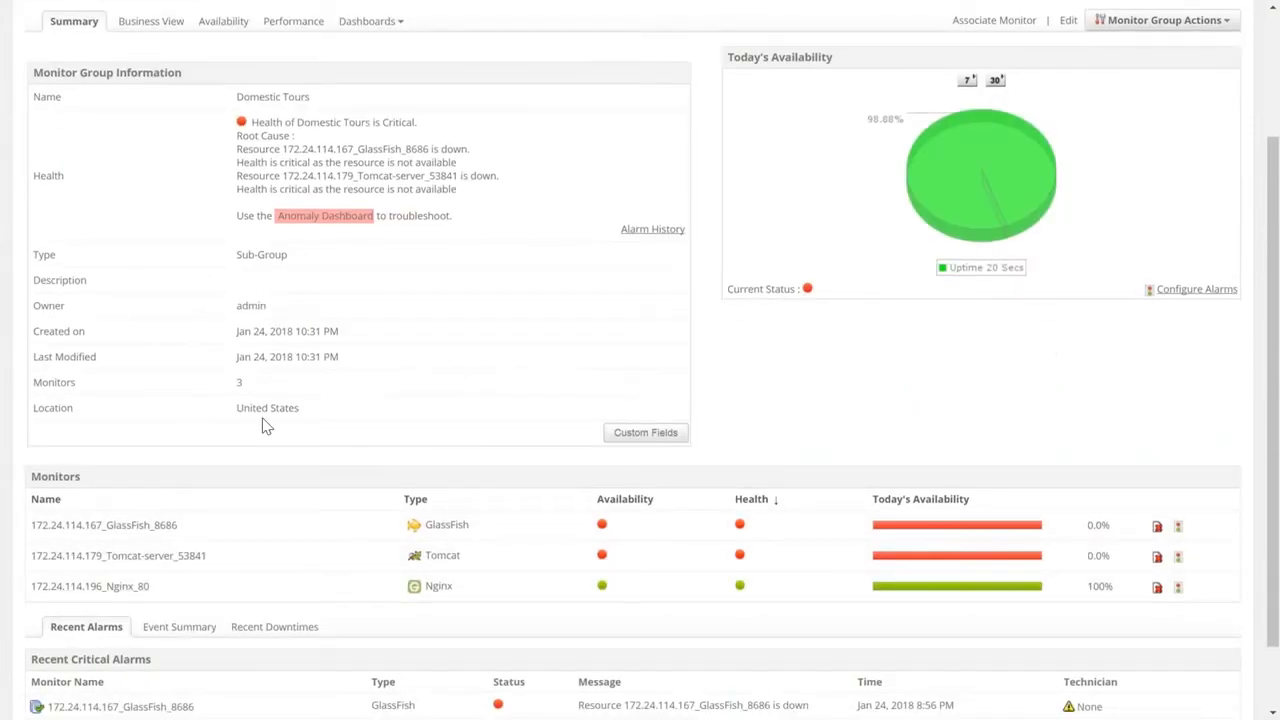
pyautogui.scroll(3, 263, 425)
pyautogui.scroll(-3, 640, 400)
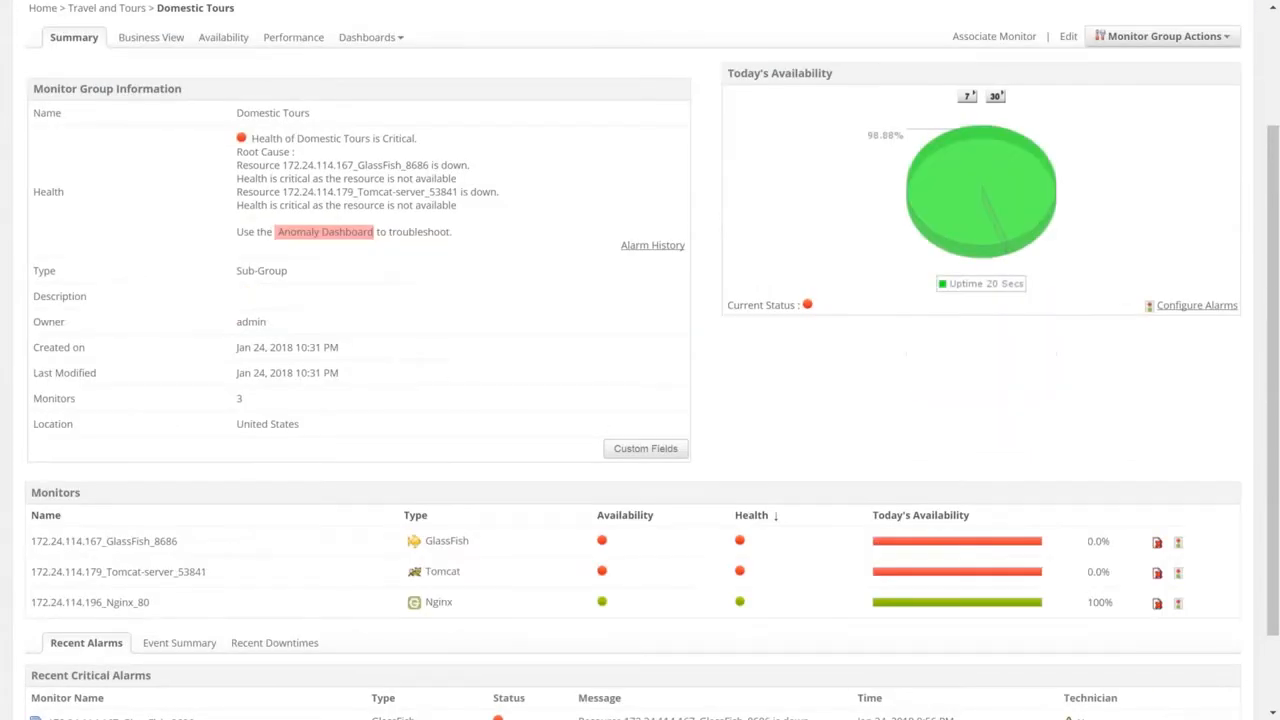
pyautogui.scroll(3, 102, 168)
pyautogui.click(102, 167)
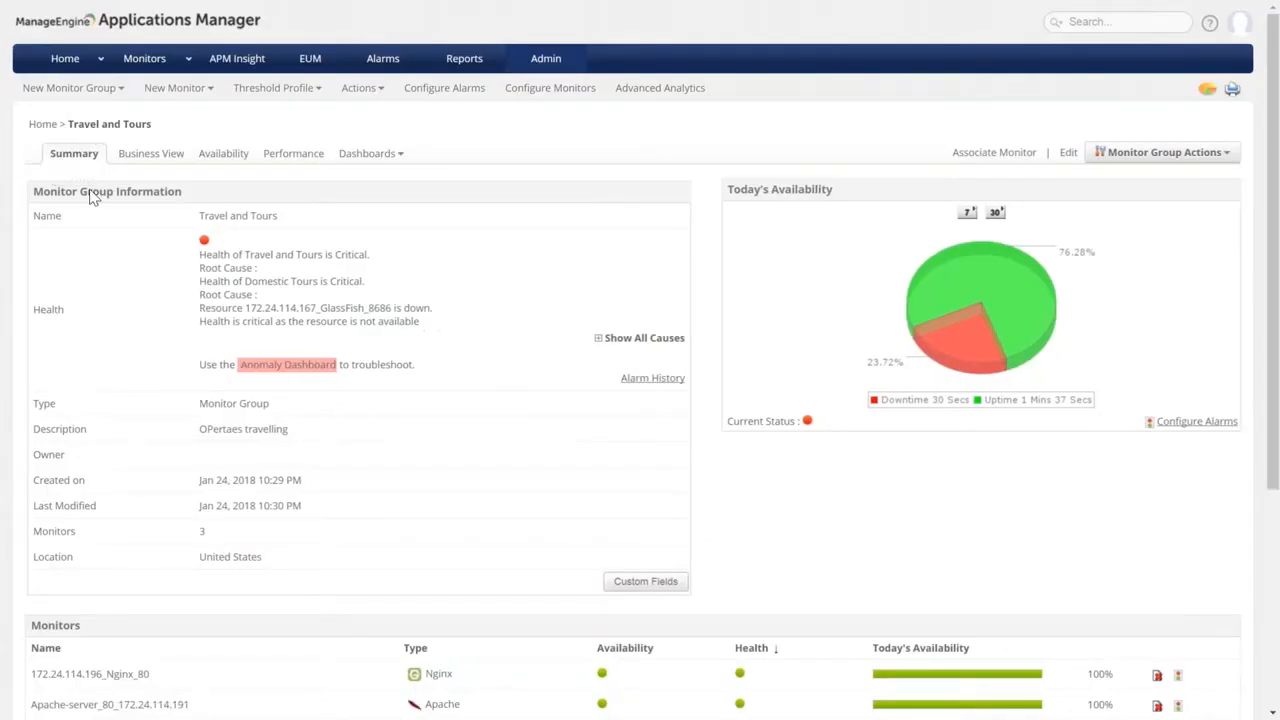
pyautogui.scroll(-3, 277, 350)
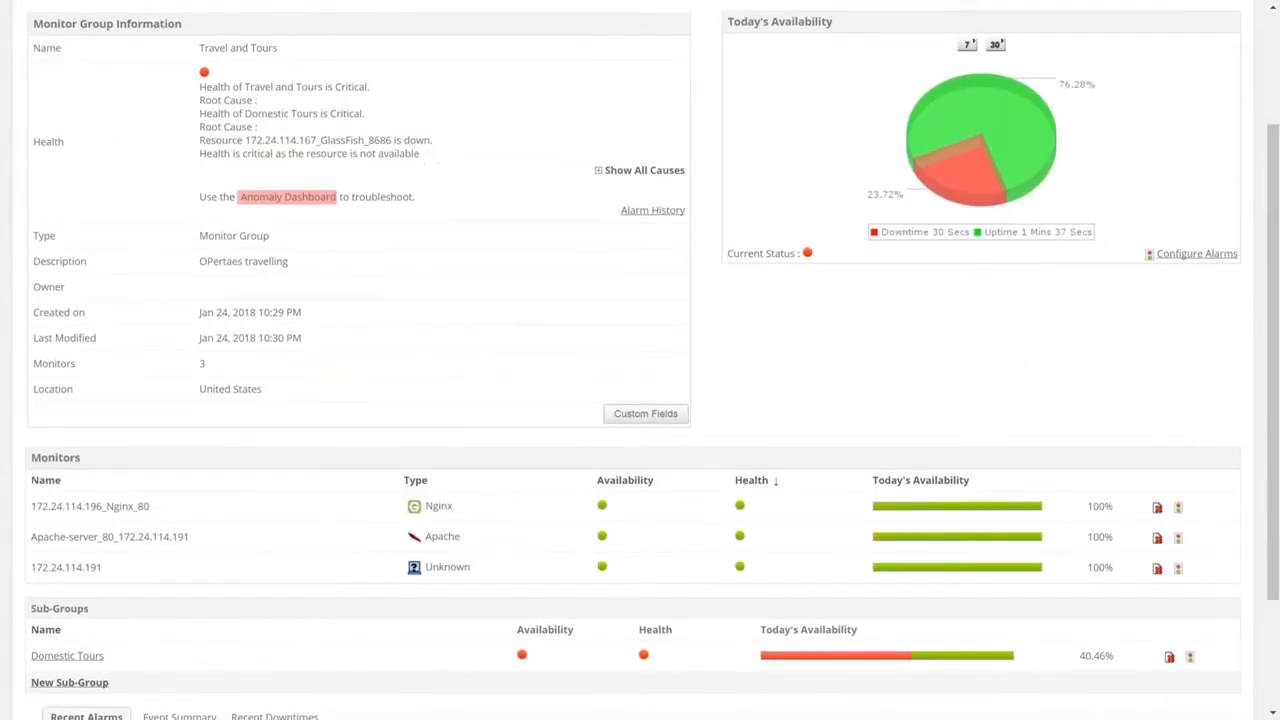
pyautogui.scroll(-2, 640, 360)
pyautogui.scroll(-1, 640, 360)
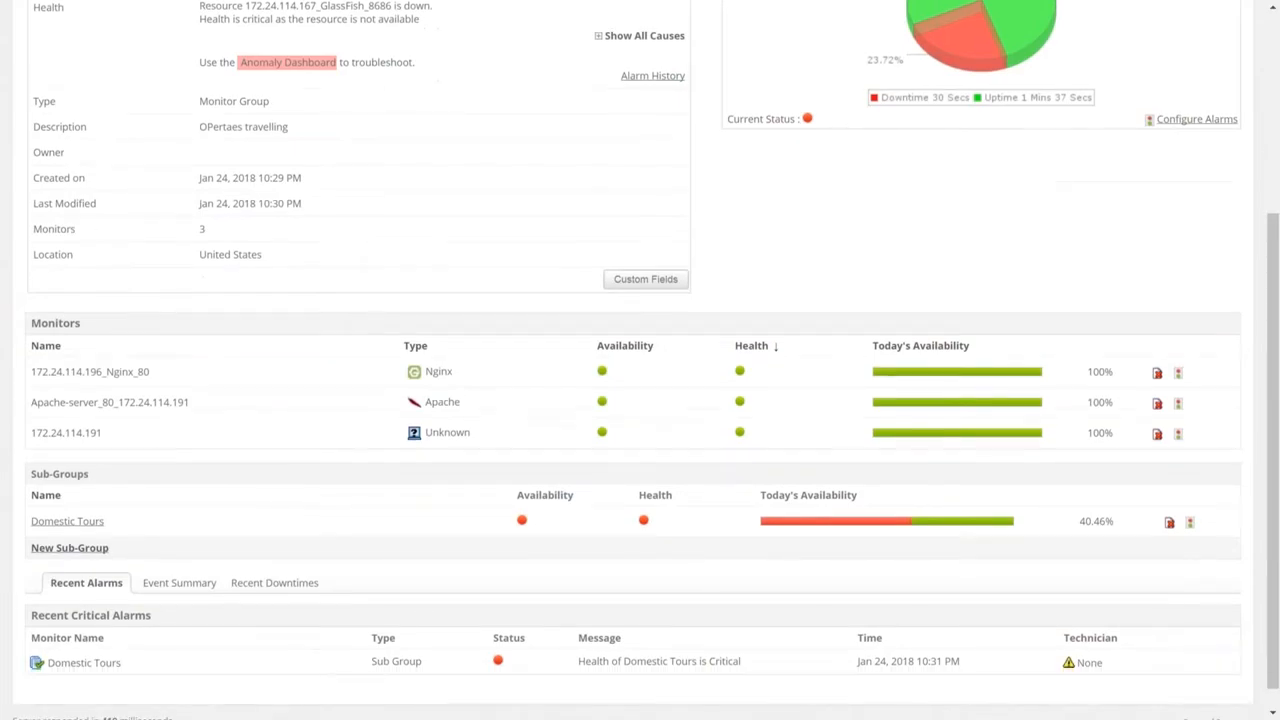
pyautogui.scroll(-1, 640, 360)
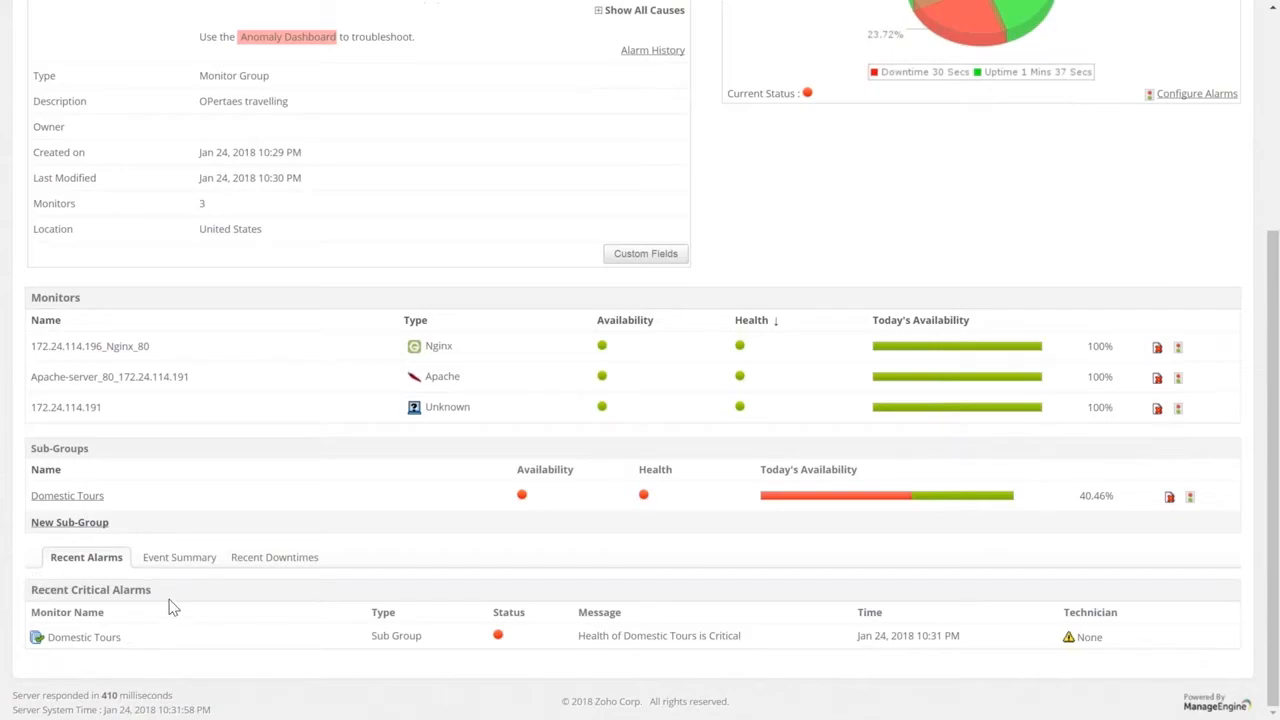
pyautogui.scroll(3, 218, 643)
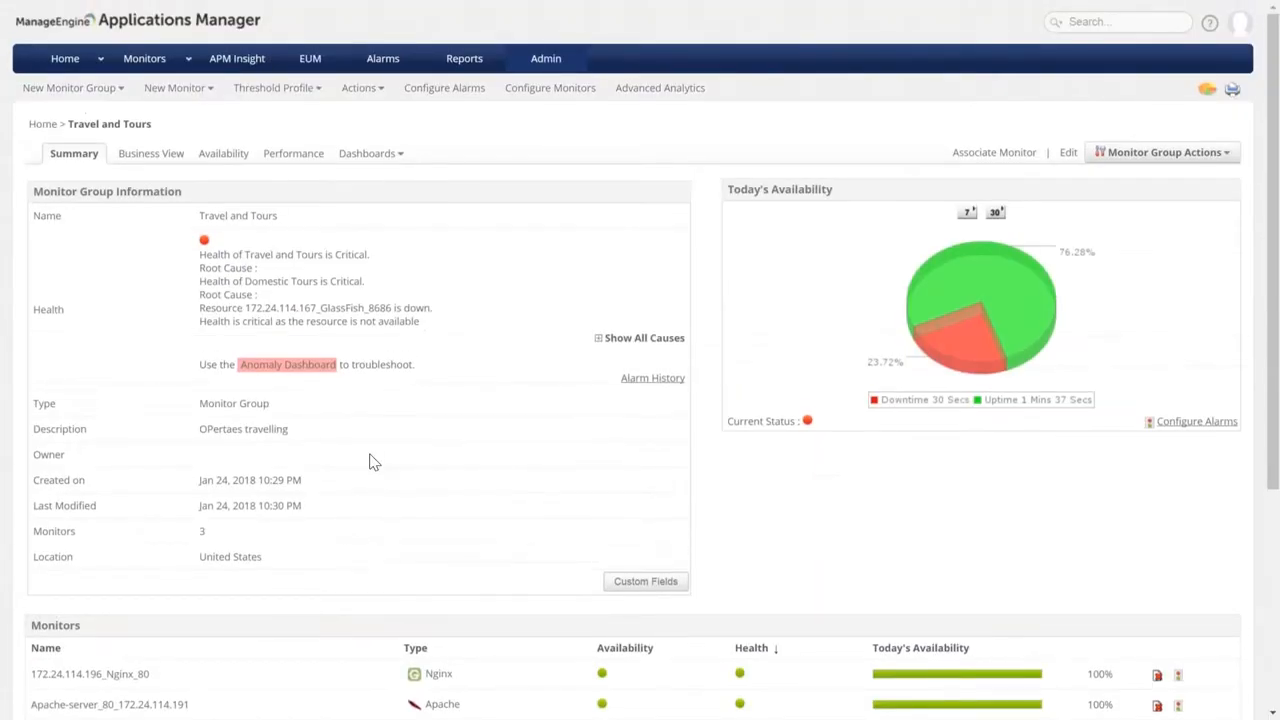
pyautogui.scroll(-2, 370, 464)
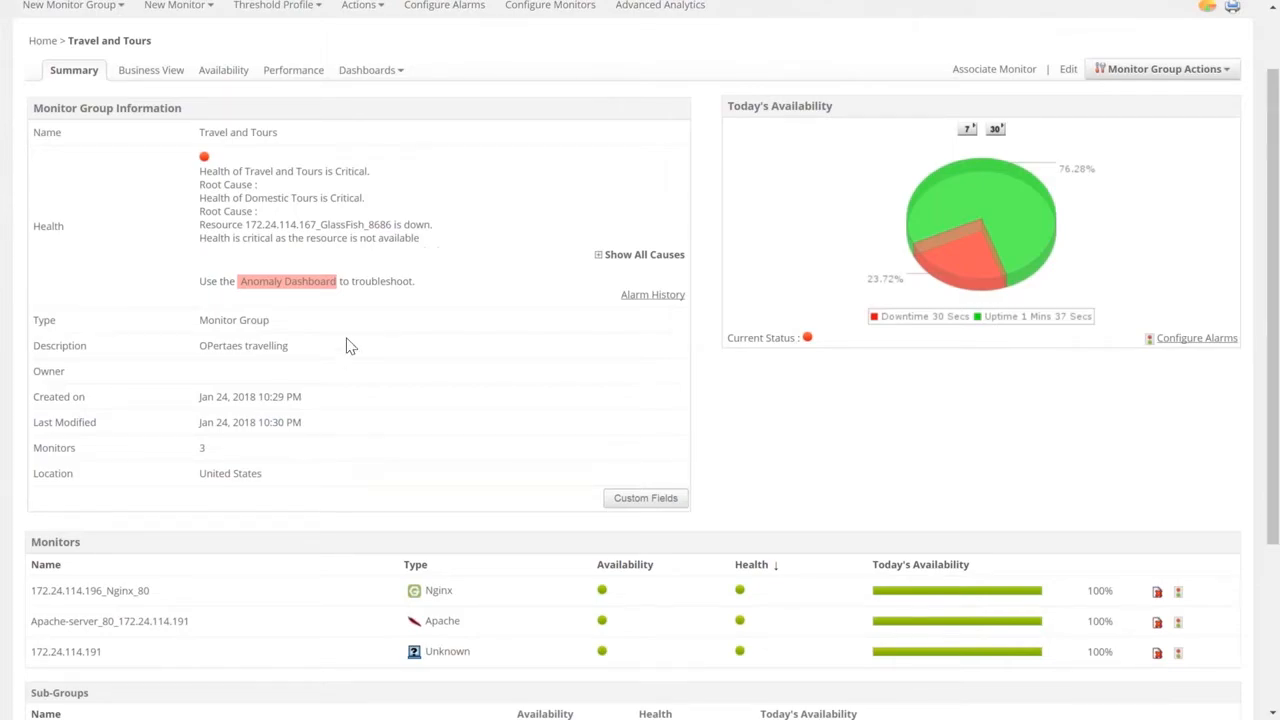
pyautogui.scroll(2, 350, 345)
pyautogui.scroll(-4, 115, 478)
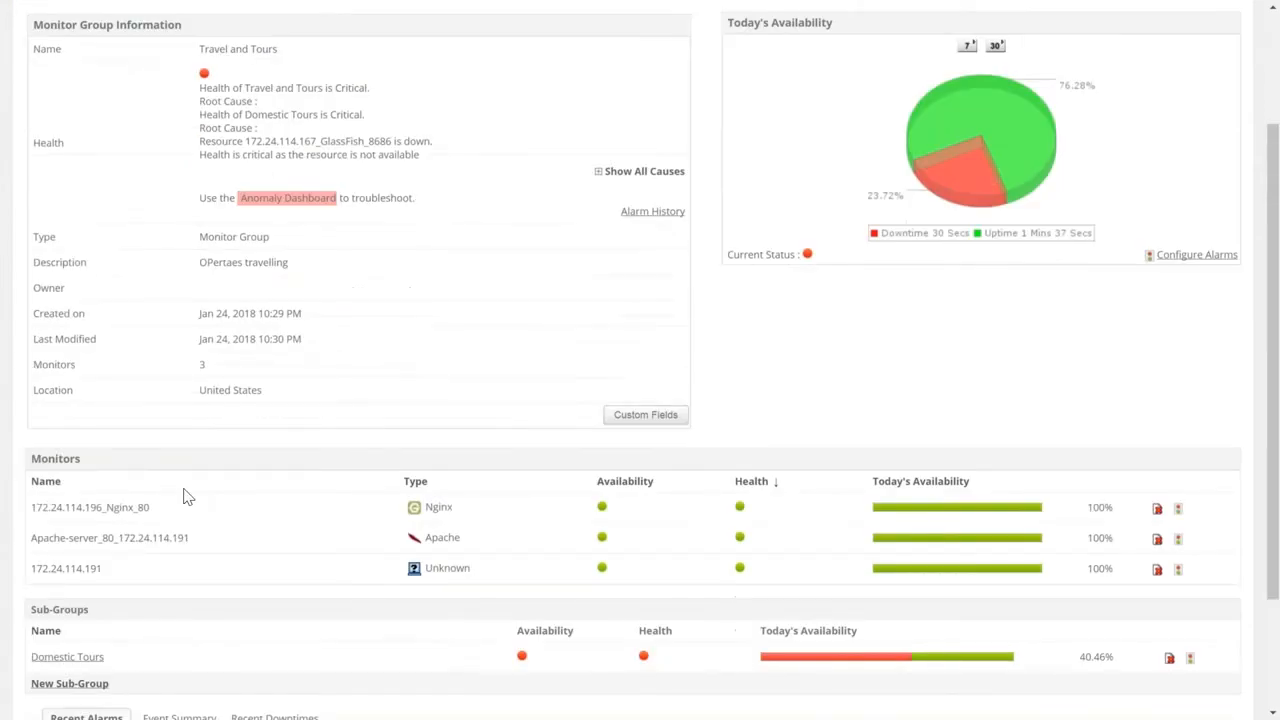
pyautogui.click(110, 514)
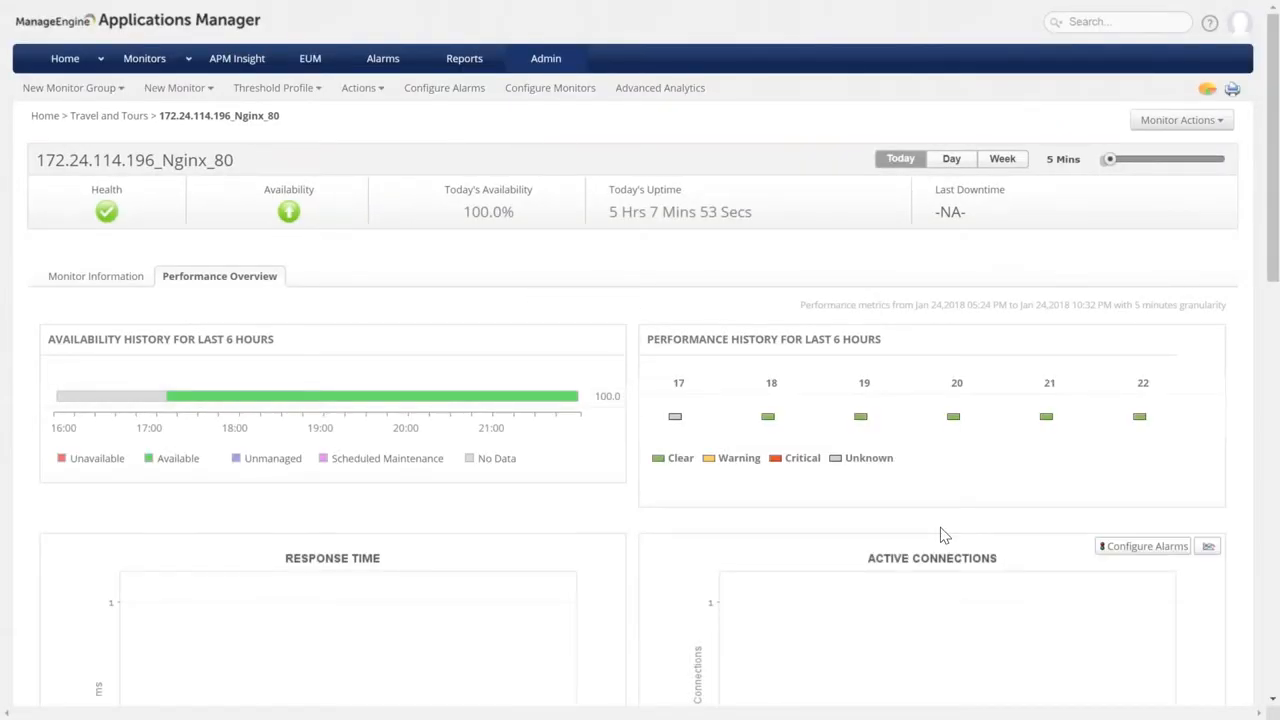
pyautogui.click(133, 117)
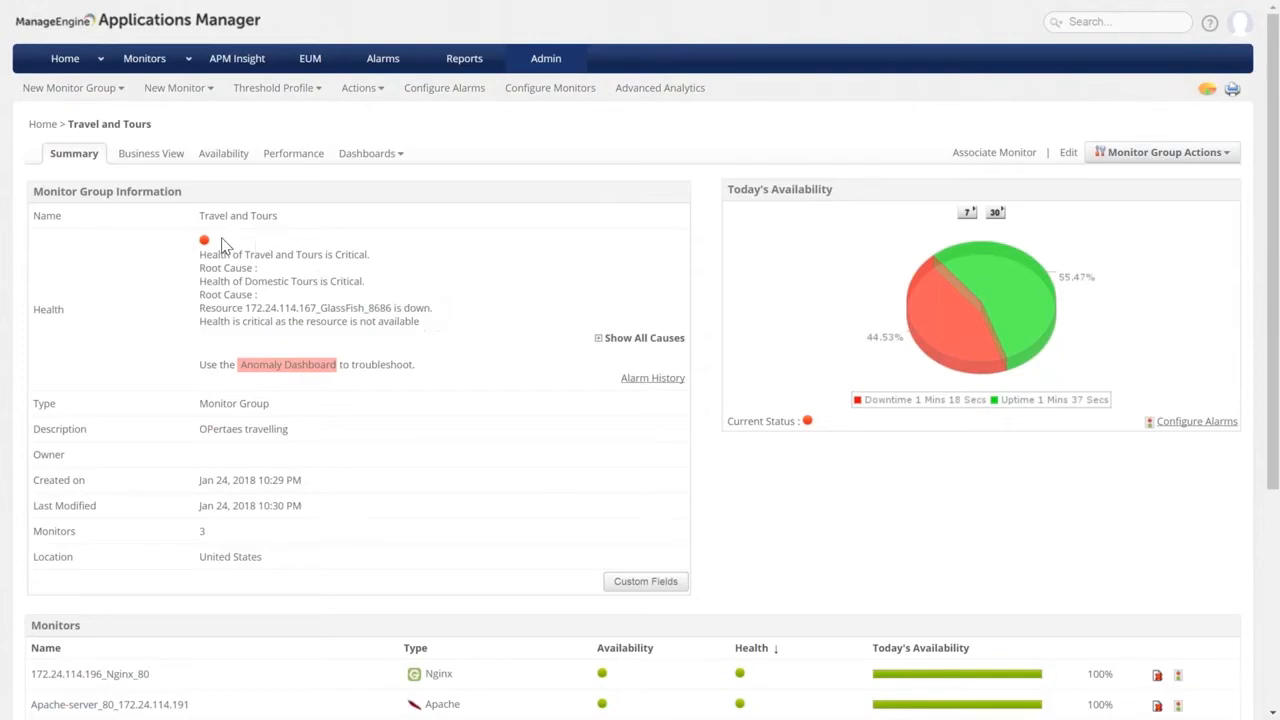
# Open the Travel and Tours Business View and rearrange the Apache, 172.24.114.191 and Nginx nodes.
pyautogui.scroll(-1, 257, 474)
pyautogui.scroll(1, 257, 474)
pyautogui.click(146, 165)
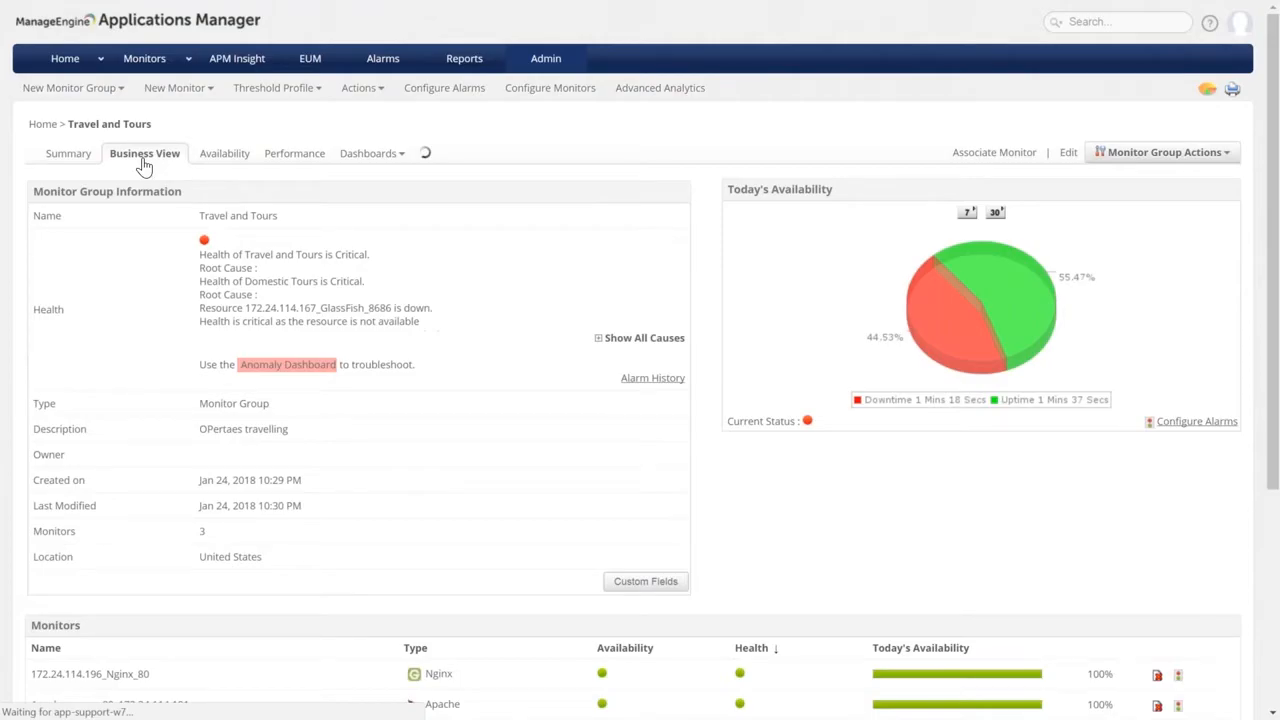
pyautogui.scroll(-1, 865, 402)
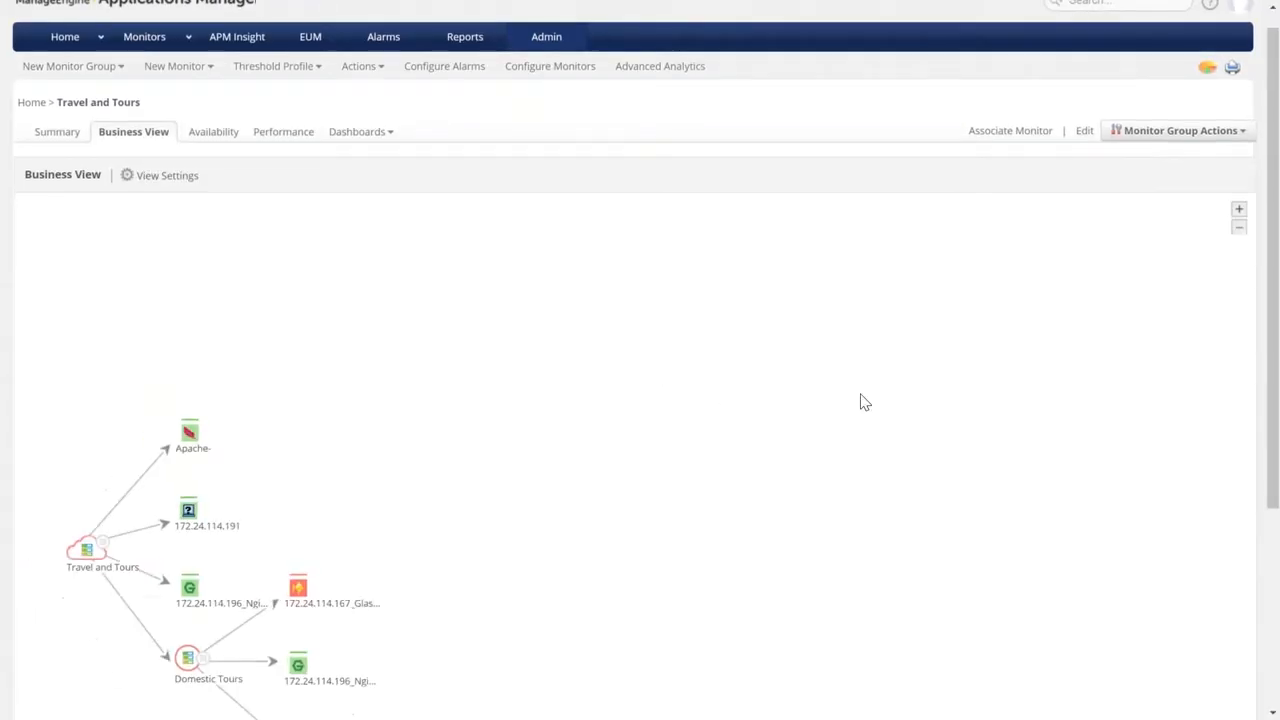
pyautogui.scroll(-3, 865, 402)
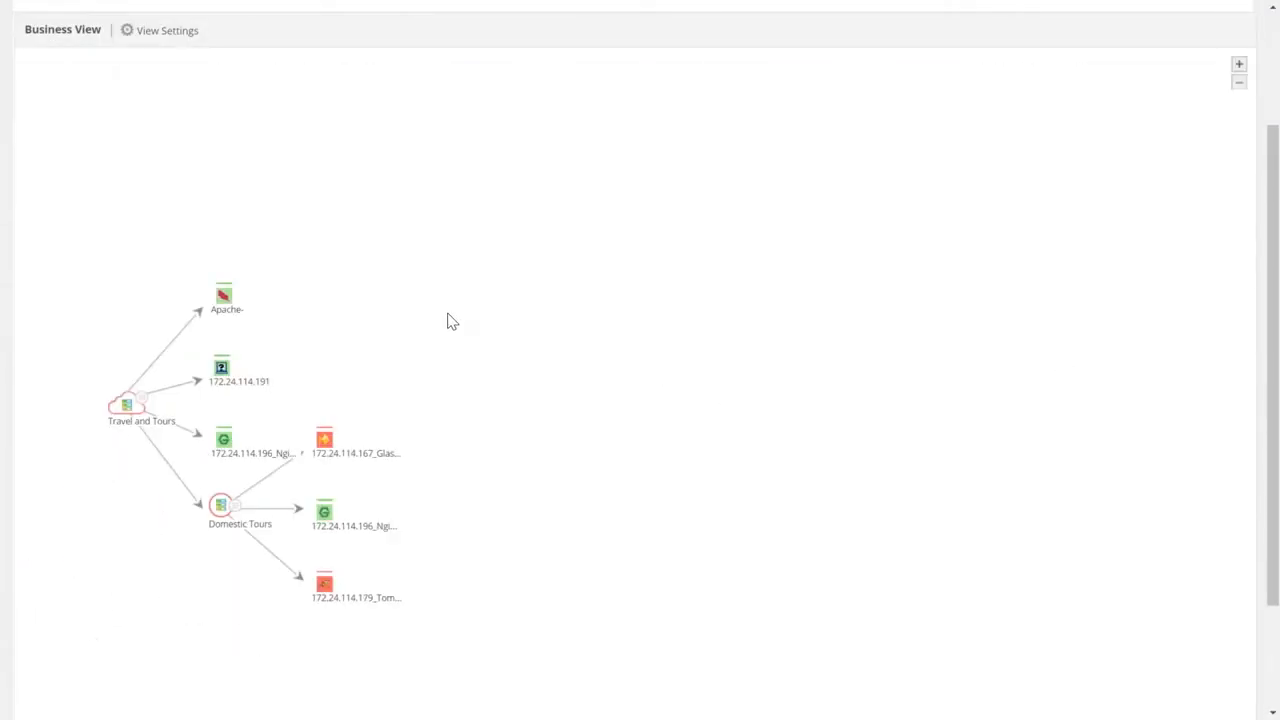
pyautogui.moveTo(229, 314)
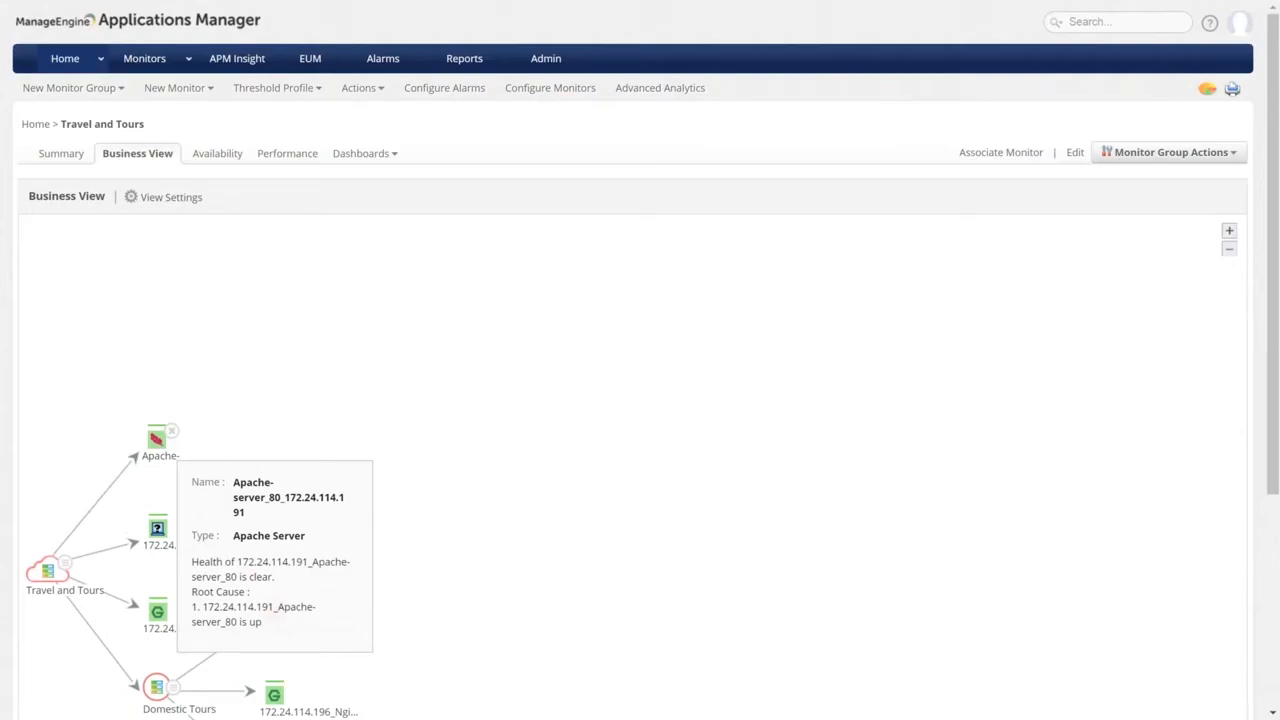
pyautogui.moveTo(159, 444); pyautogui.dragTo(347, 300)
pyautogui.moveTo(157, 527); pyautogui.dragTo(503, 330)
pyautogui.moveTo(189, 601); pyautogui.dragTo(565, 415)
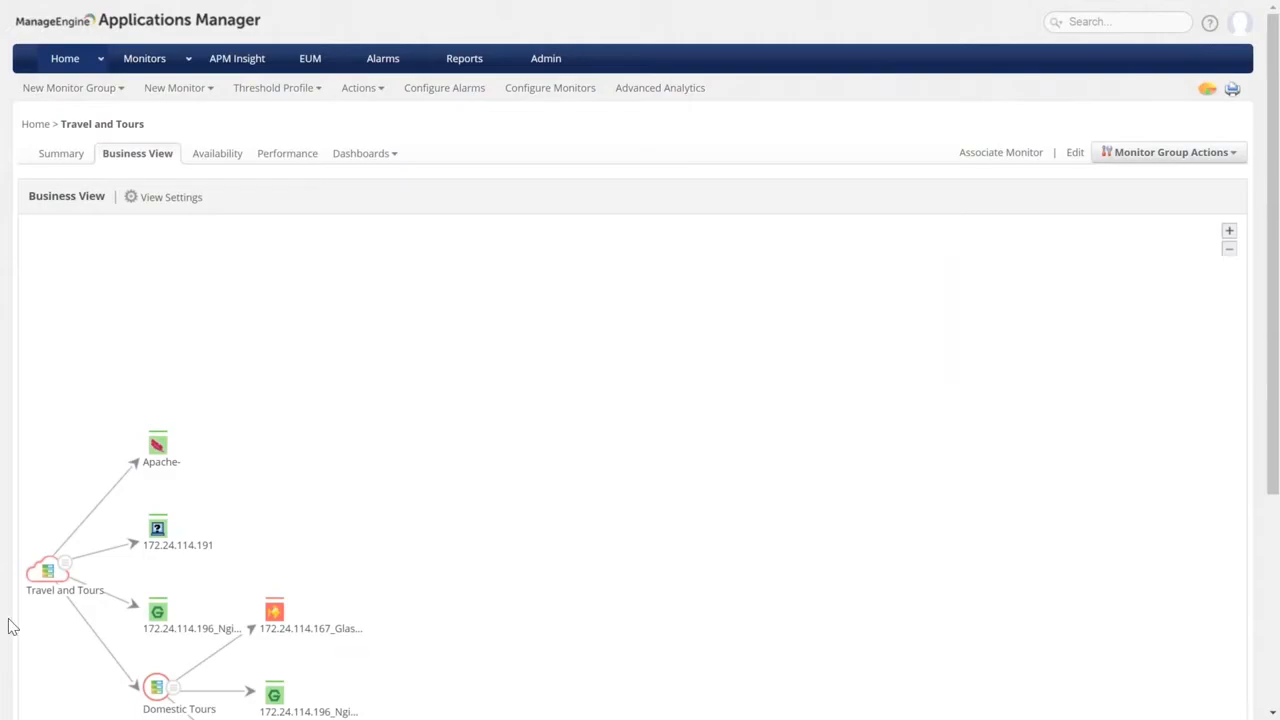
# Expand the Travel and Tours node to show Domestic Tours and its monitors in the graph.
pyautogui.moveTo(47, 570)
pyautogui.scroll(-2, 47, 570)
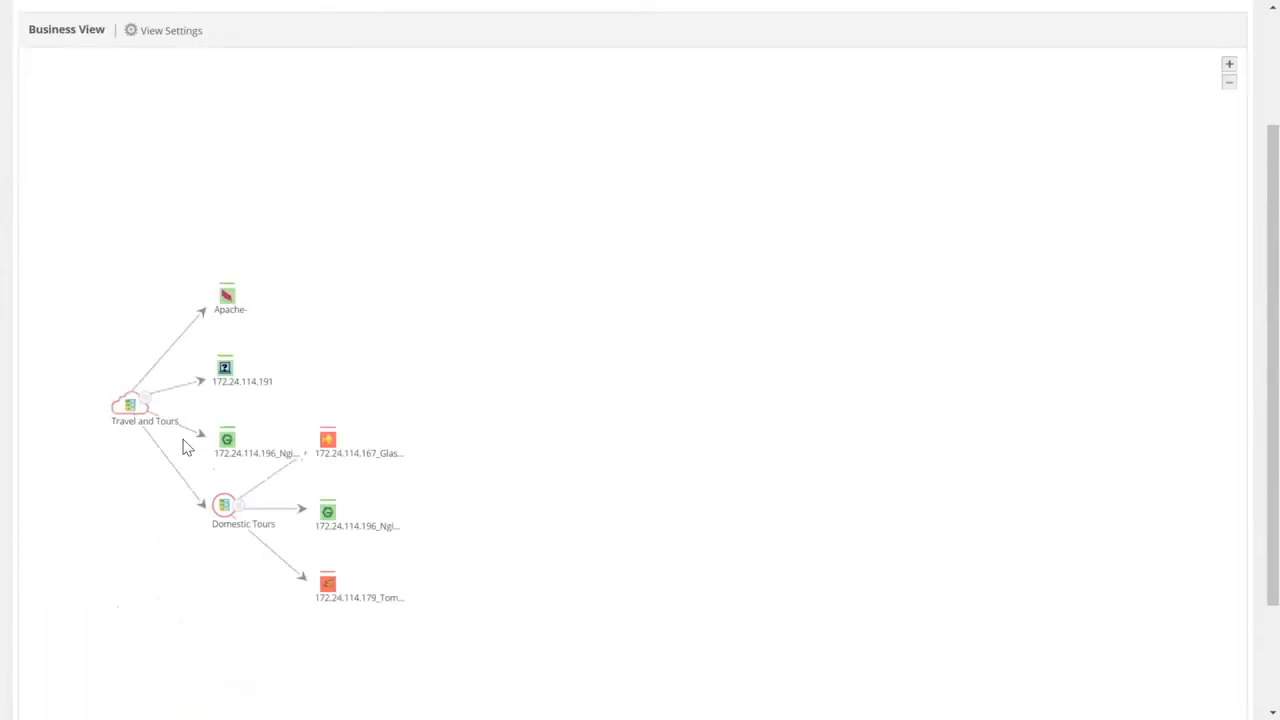
pyautogui.click(134, 408)
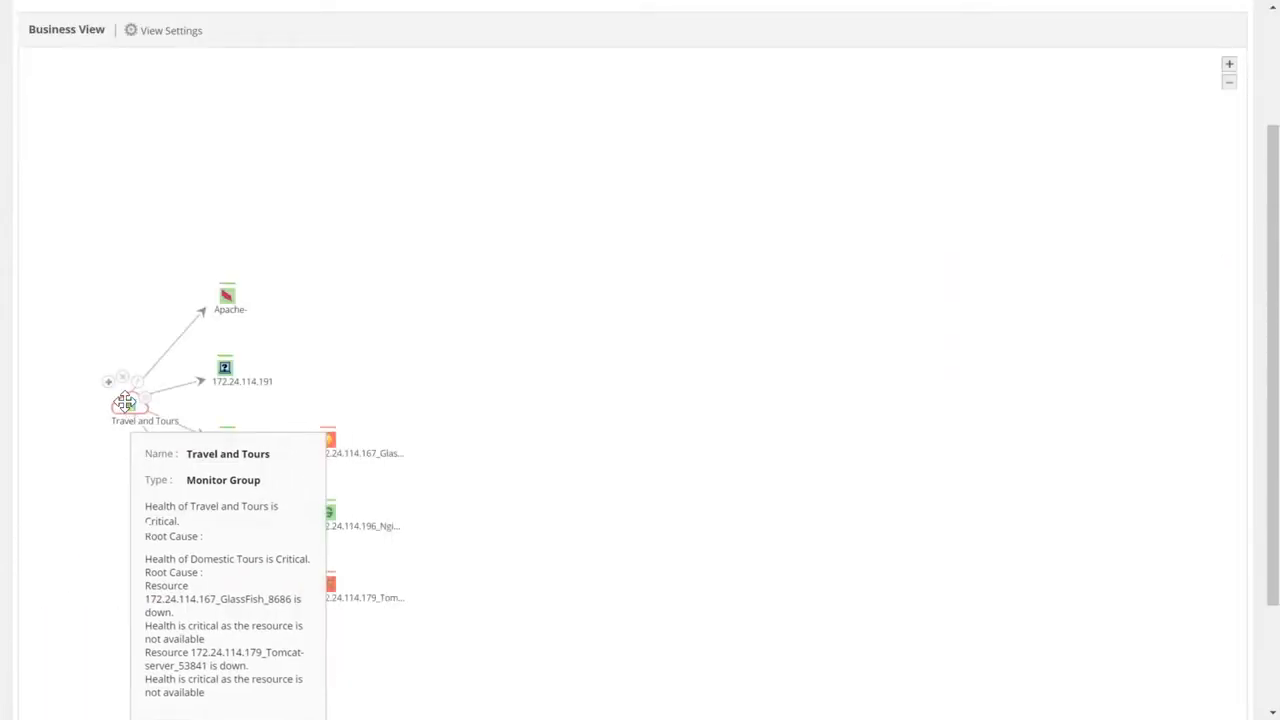
pyautogui.moveTo(237, 293)
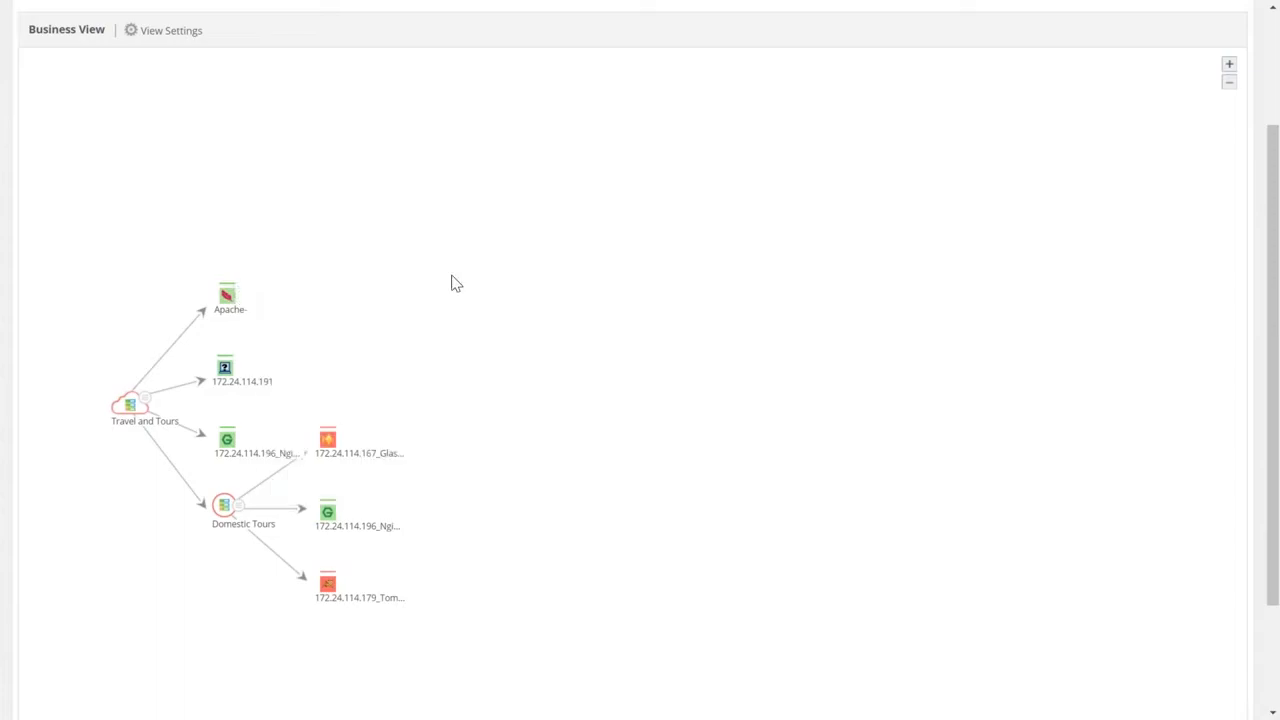
pyautogui.scroll(-1, 333, 534)
pyautogui.moveTo(251, 409)
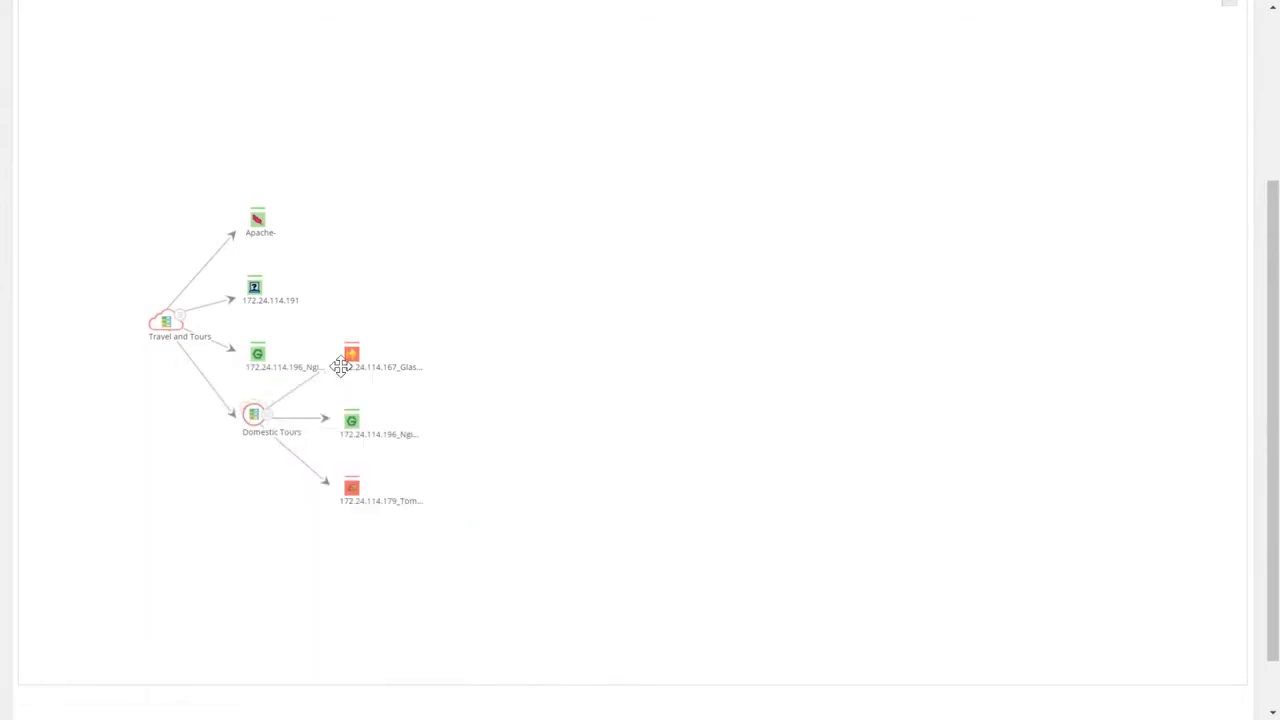
pyautogui.moveTo(351, 488)
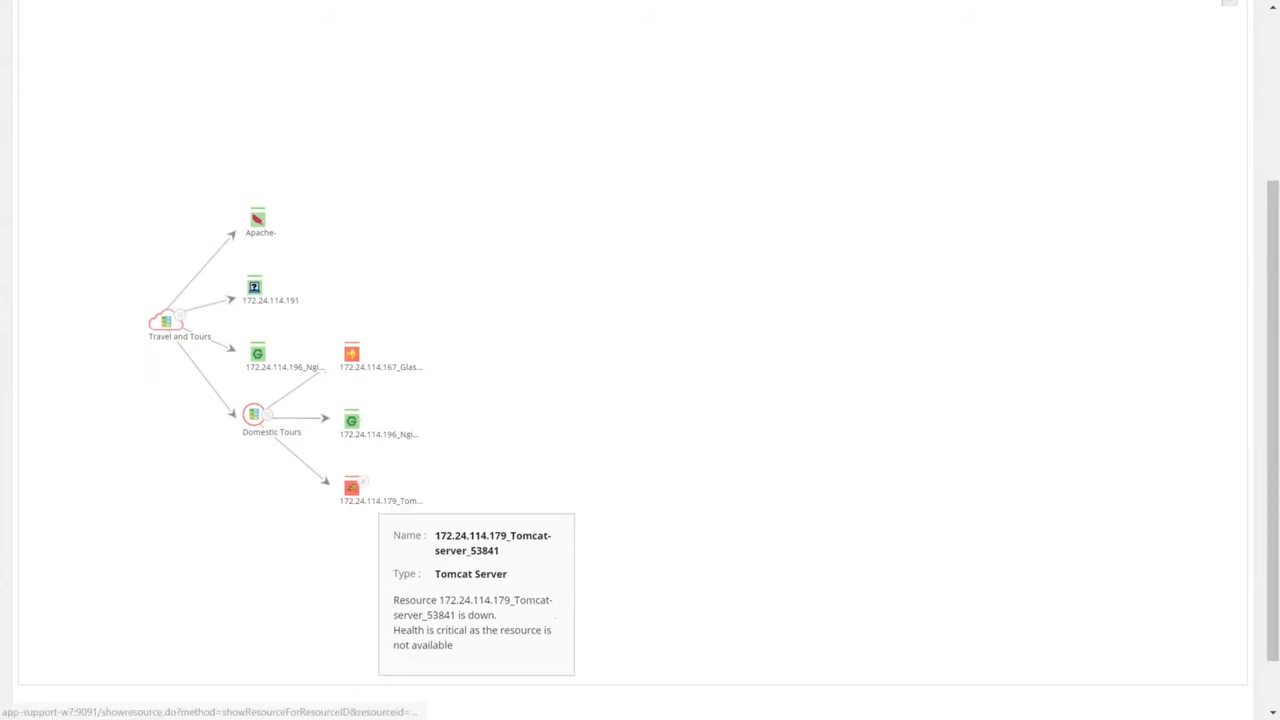
pyautogui.moveTo(351, 353)
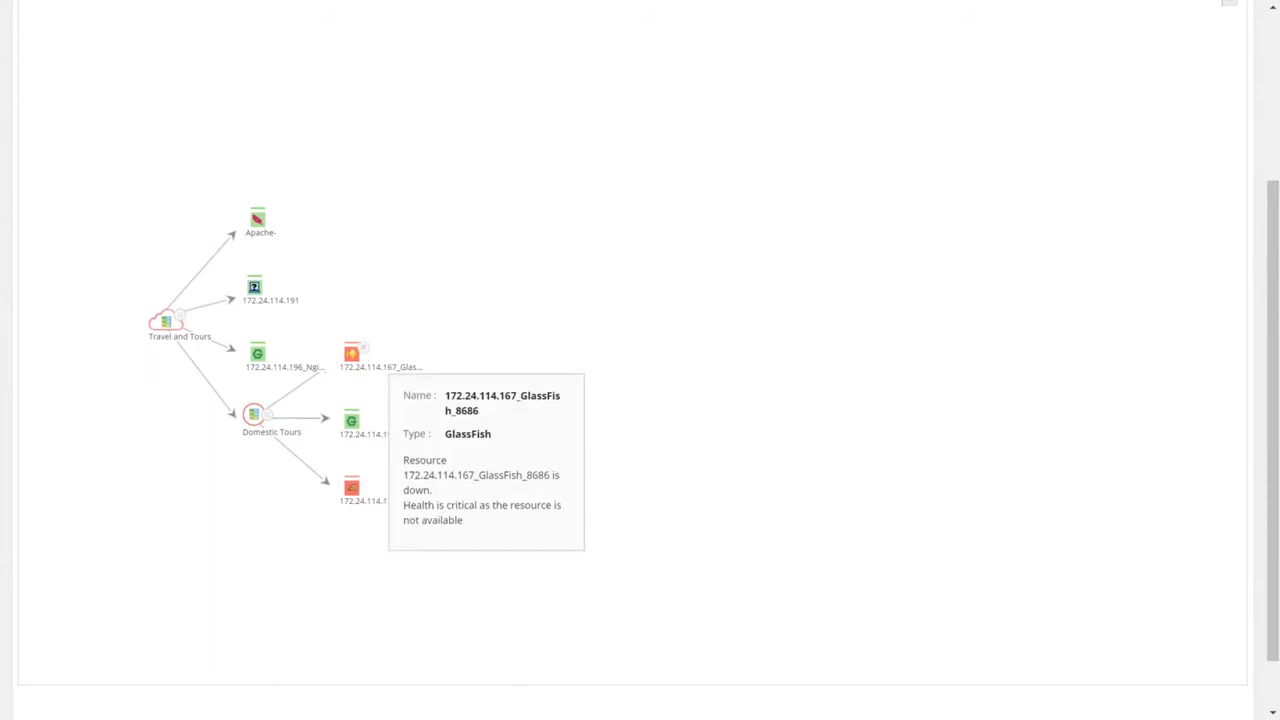
pyautogui.scroll(2, 1060, 340)
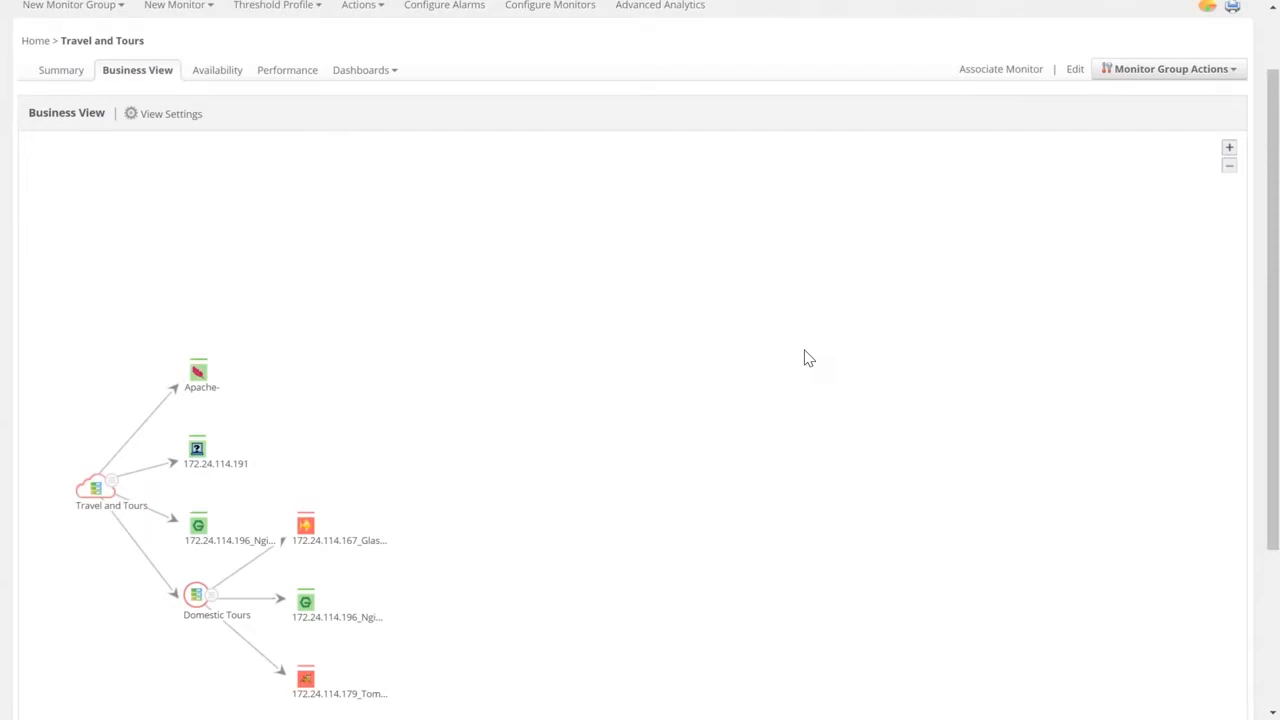
pyautogui.moveTo(118, 494)
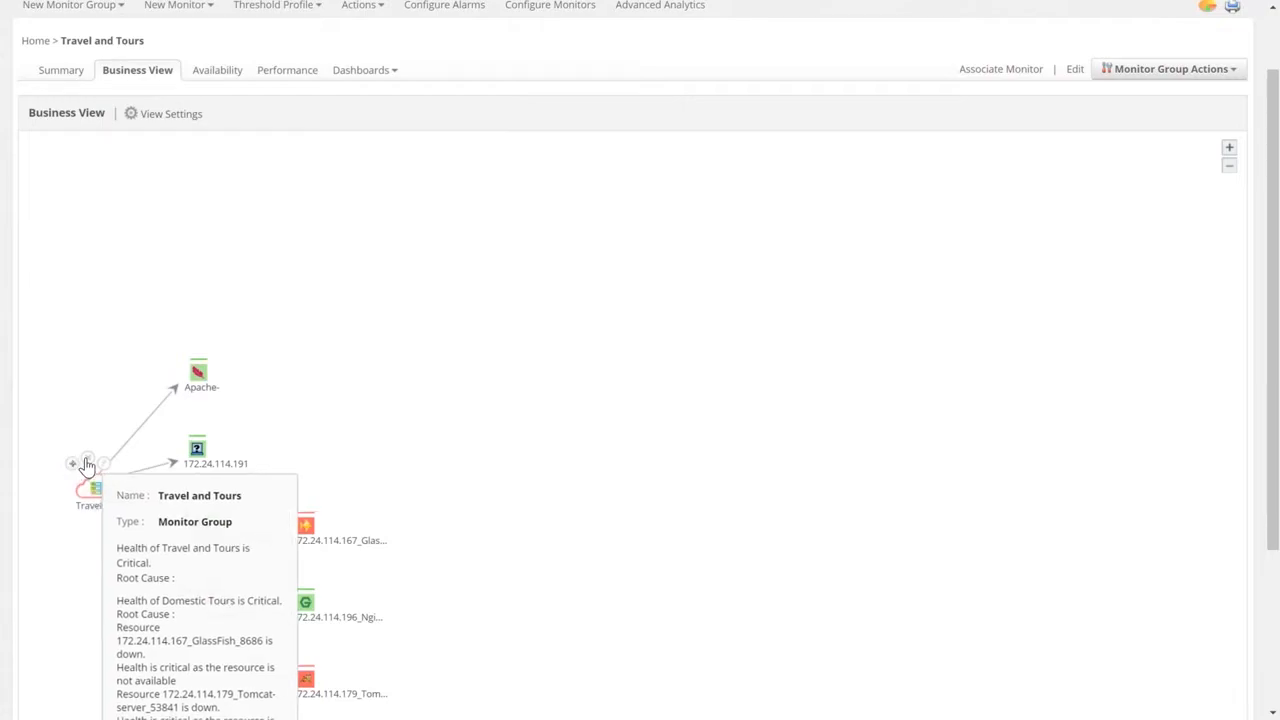
pyautogui.moveTo(203, 372)
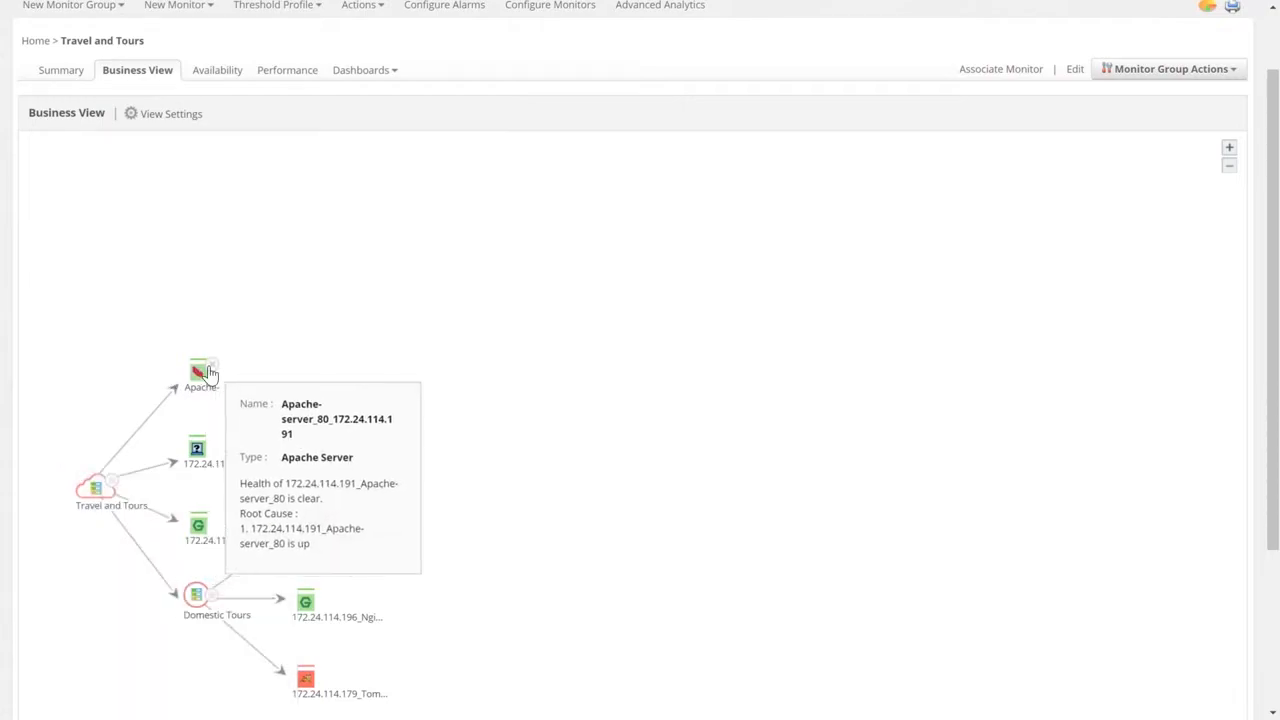
pyautogui.moveTo(140, 512)
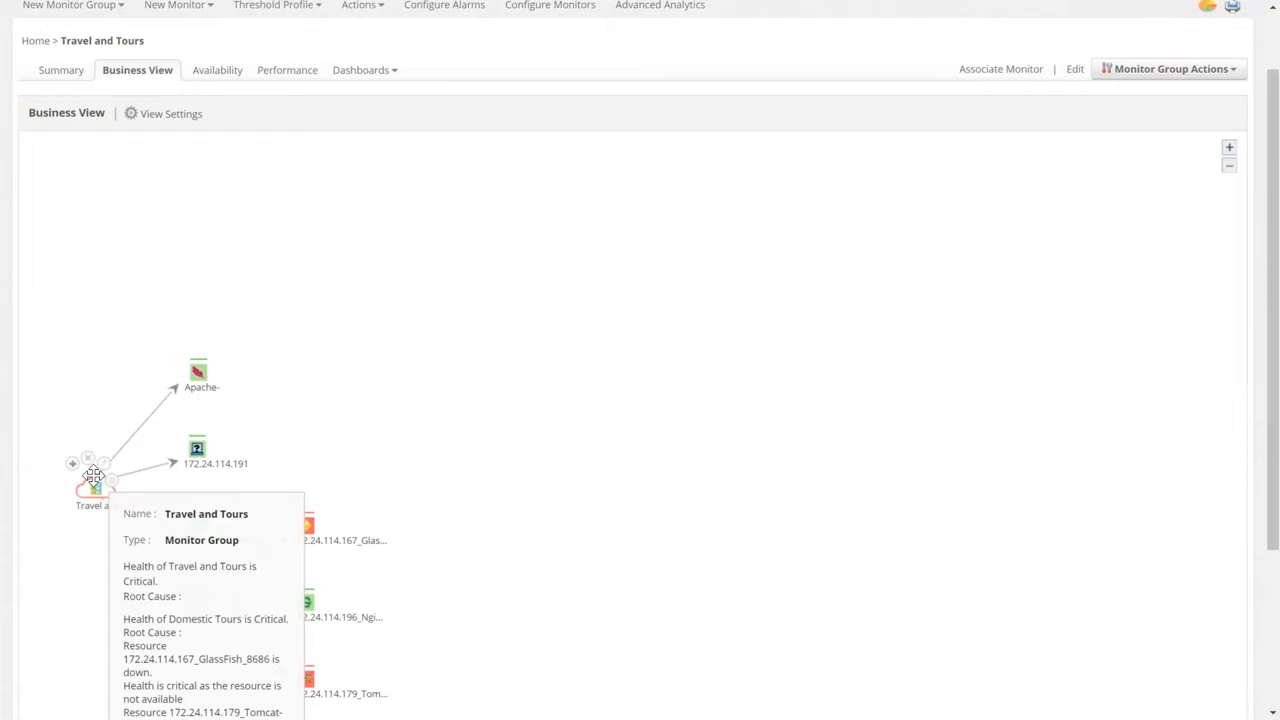
# Enable 'Show only critical monitors' in the business view's Display Properties and save.
pyautogui.click(171, 118)
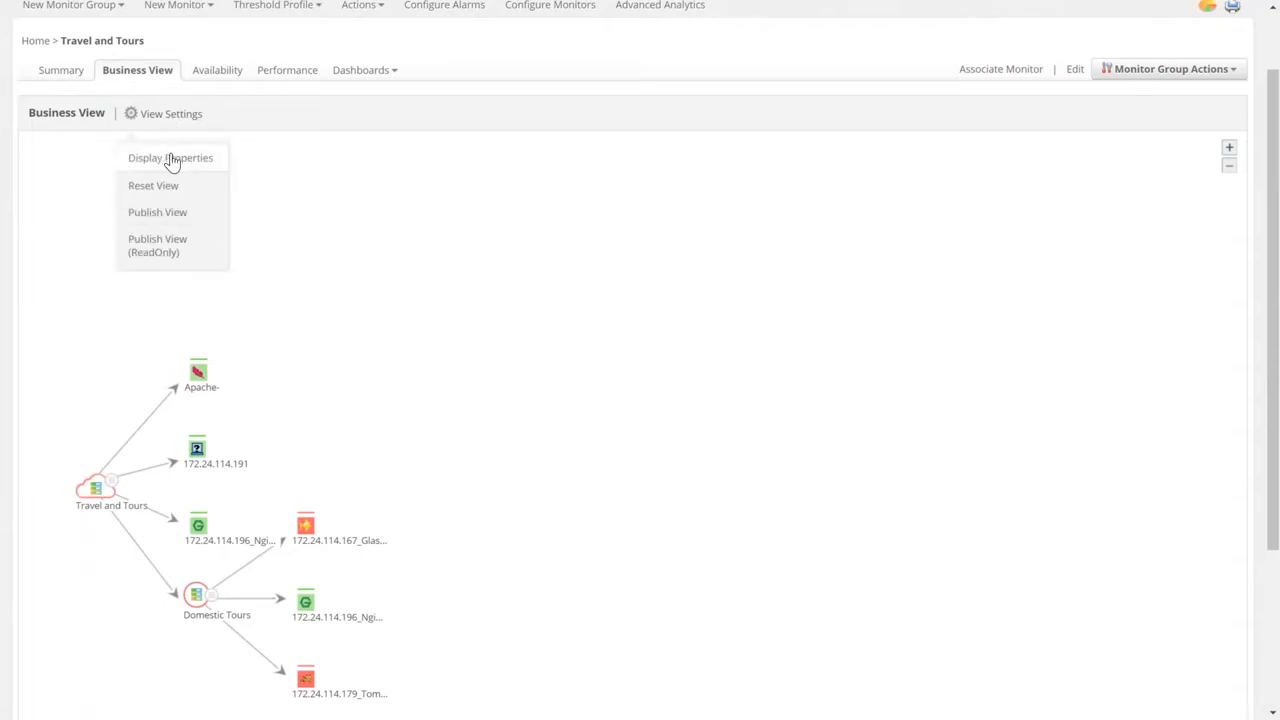
pyautogui.click(171, 161)
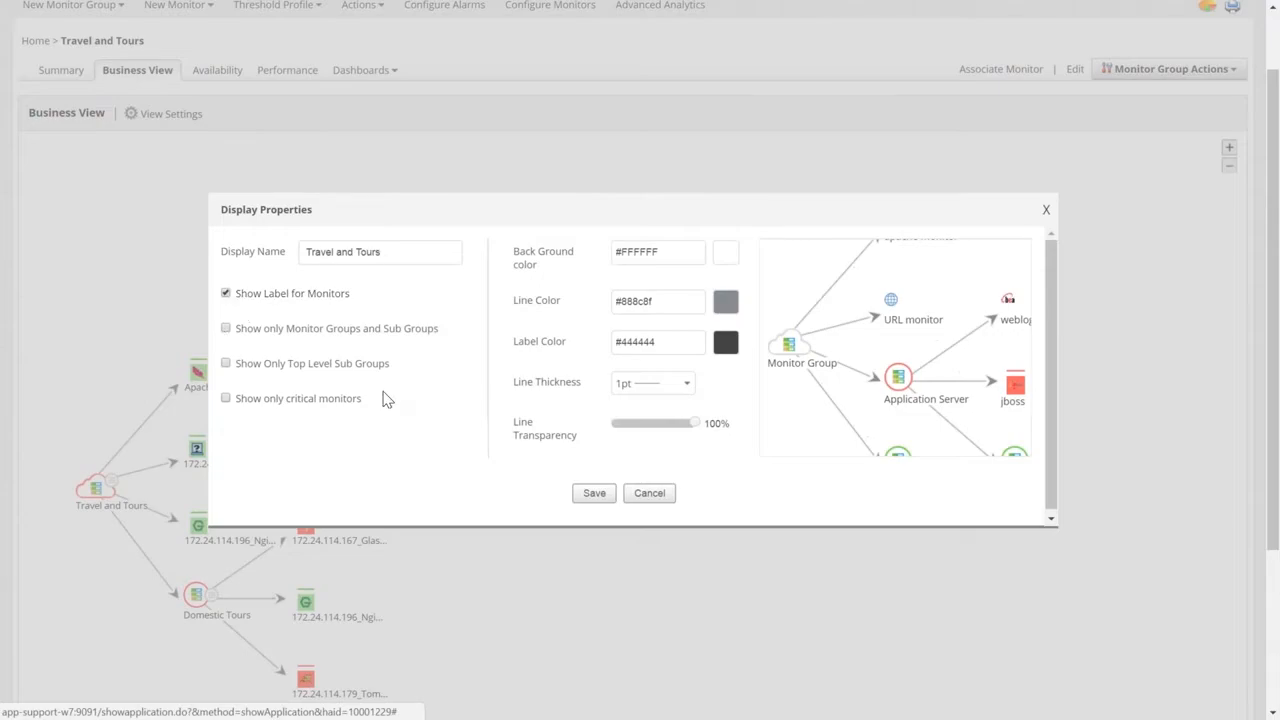
pyautogui.click(227, 399)
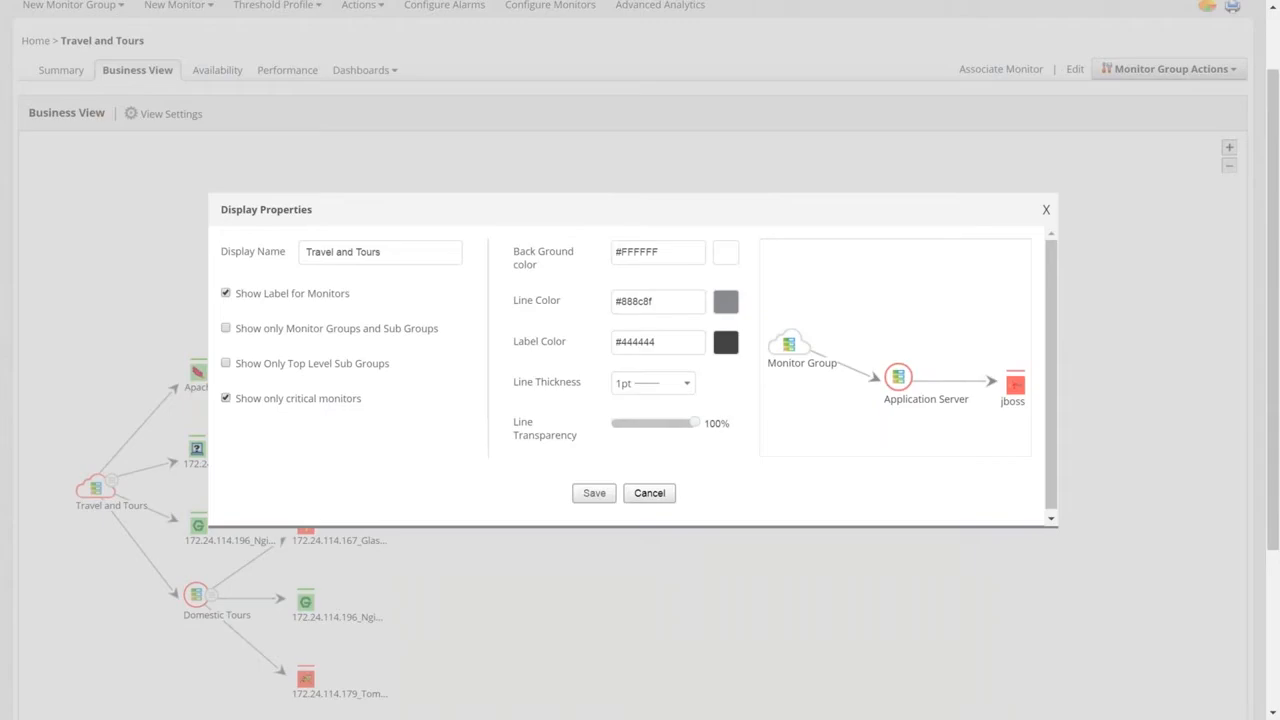
pyautogui.click(594, 493)
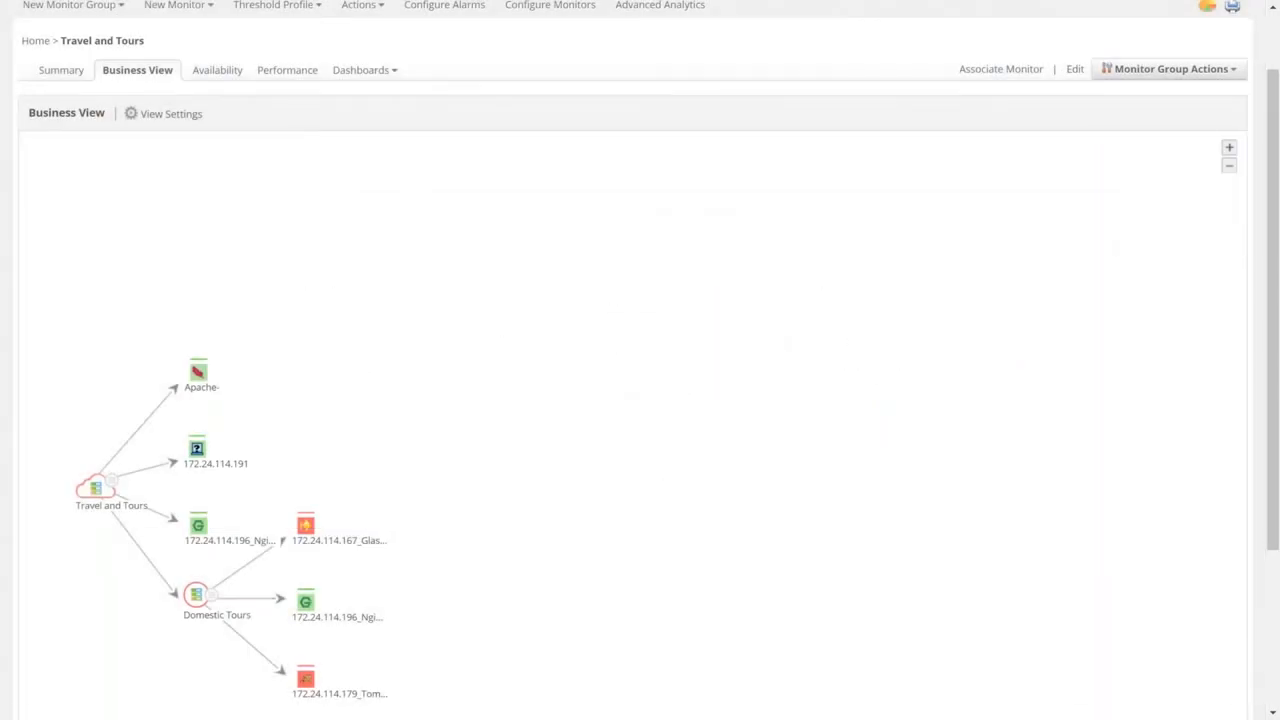
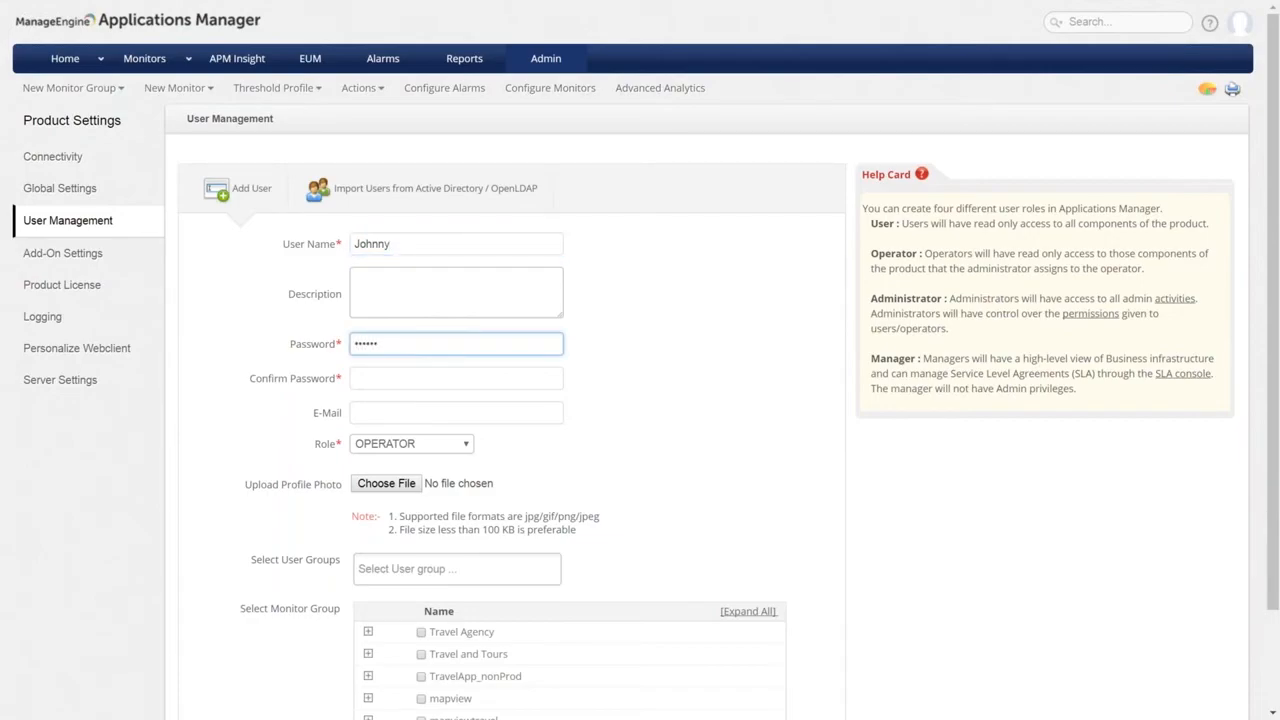
# Enter Johnny's password in both the Password and Confirm Password fields.
pyautogui.click(437, 378)
pyautogui.write('******')
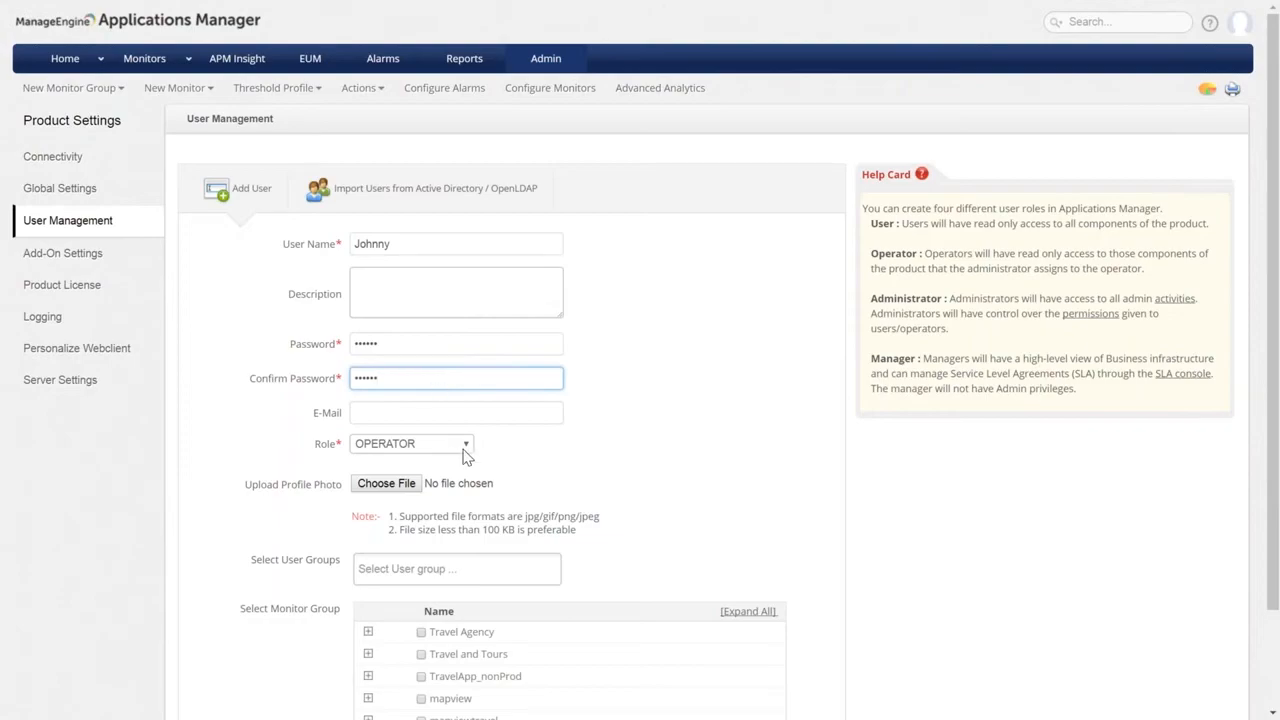
pyautogui.click(563, 458)
# Assign the Travel and Tours monitor group and create the operator user.
pyautogui.scroll(-3, 563, 458)
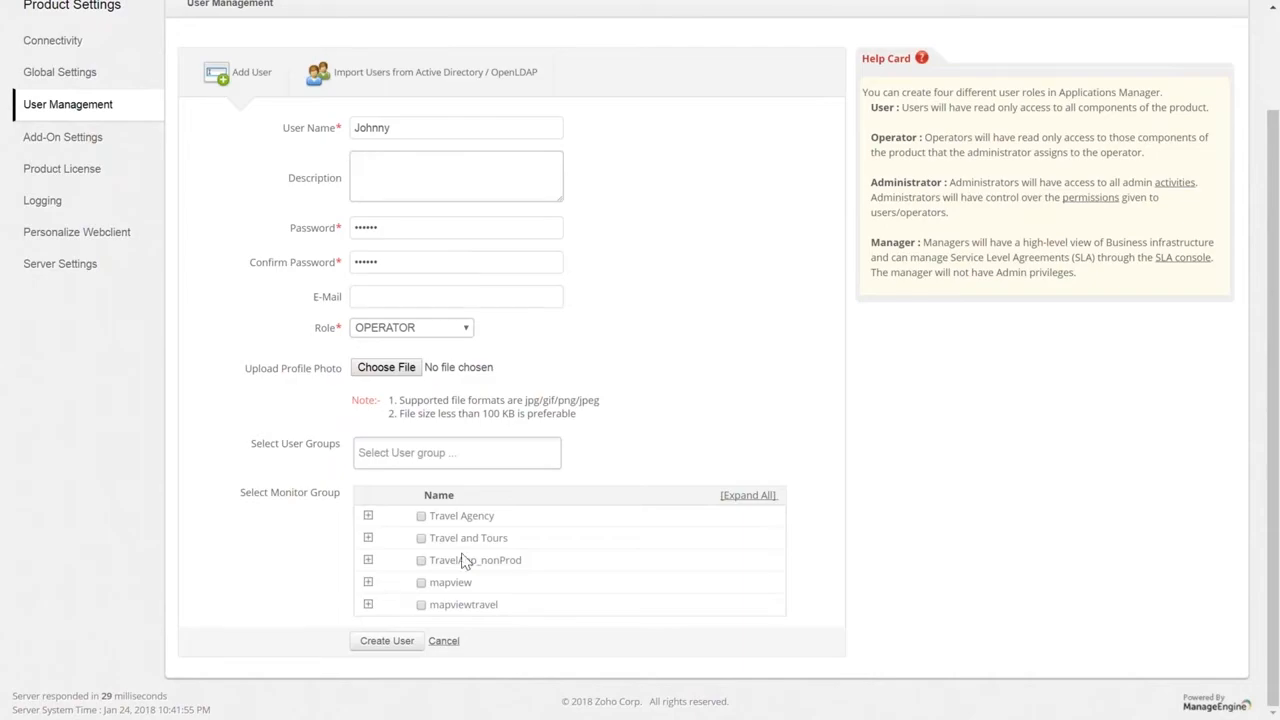
pyautogui.click(421, 538)
pyautogui.click(395, 642)
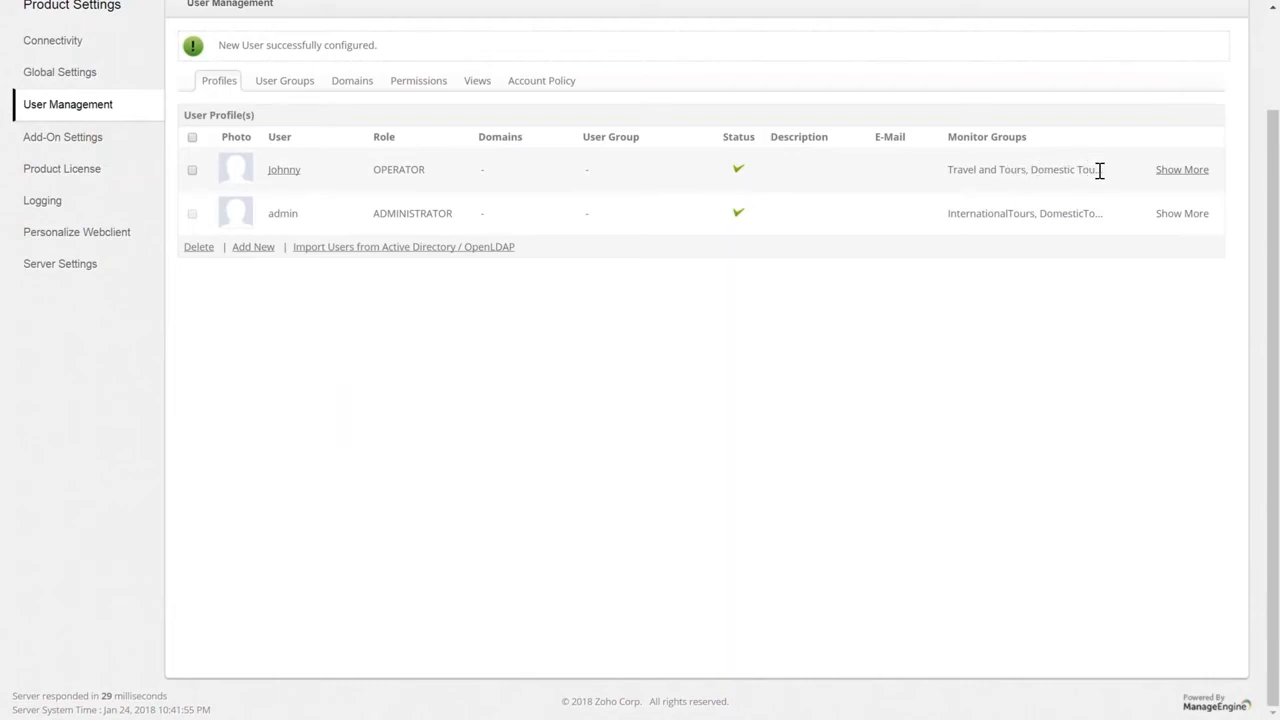
pyautogui.scroll(2, 897, 227)
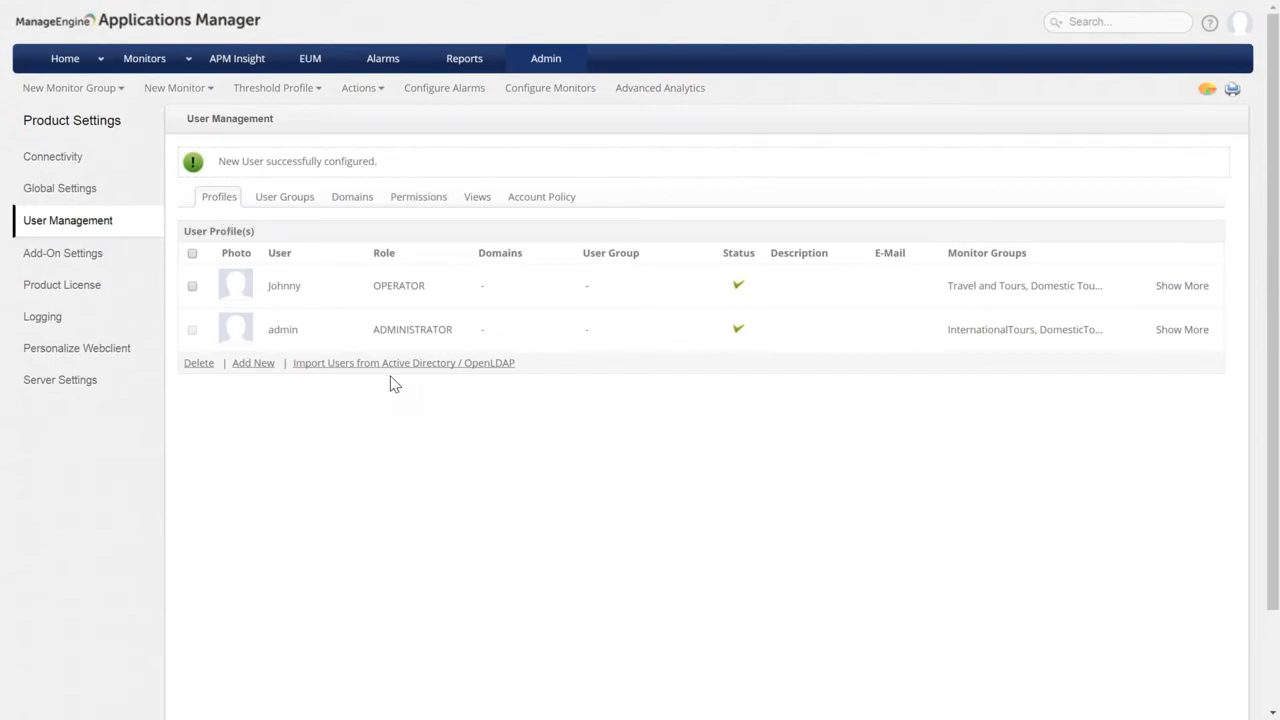
pyautogui.click(349, 198)
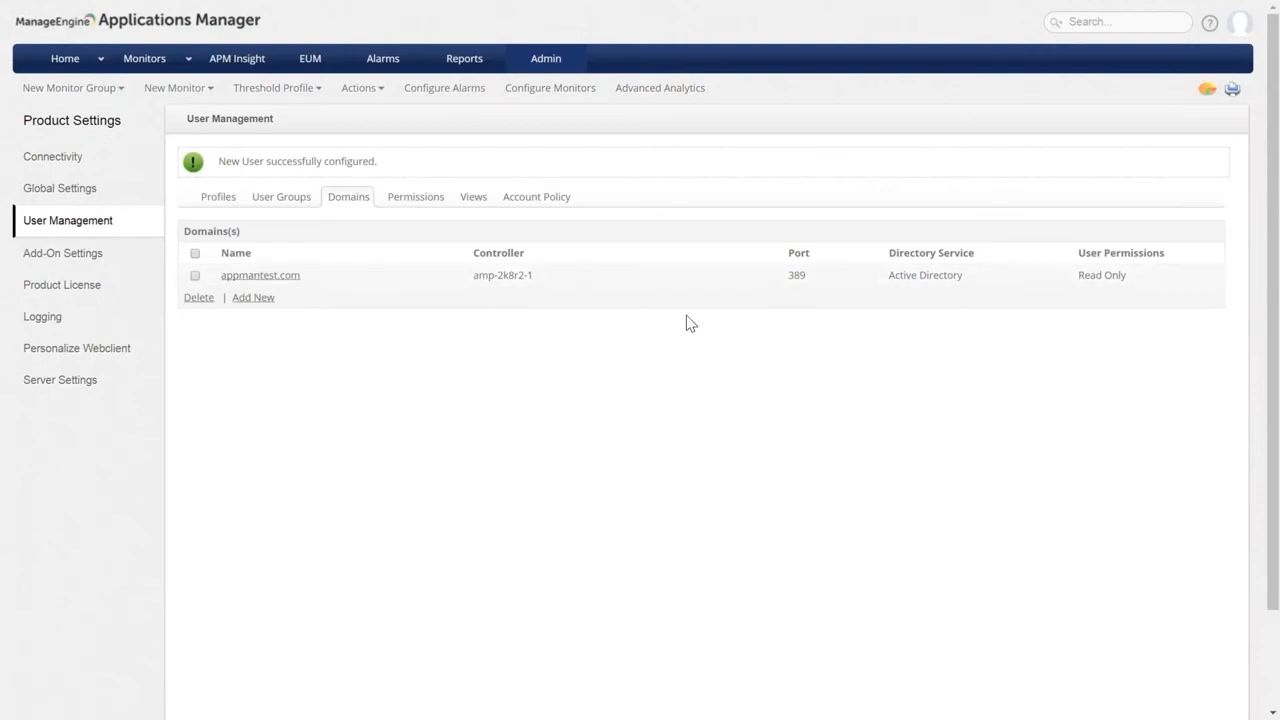
pyautogui.click(217, 204)
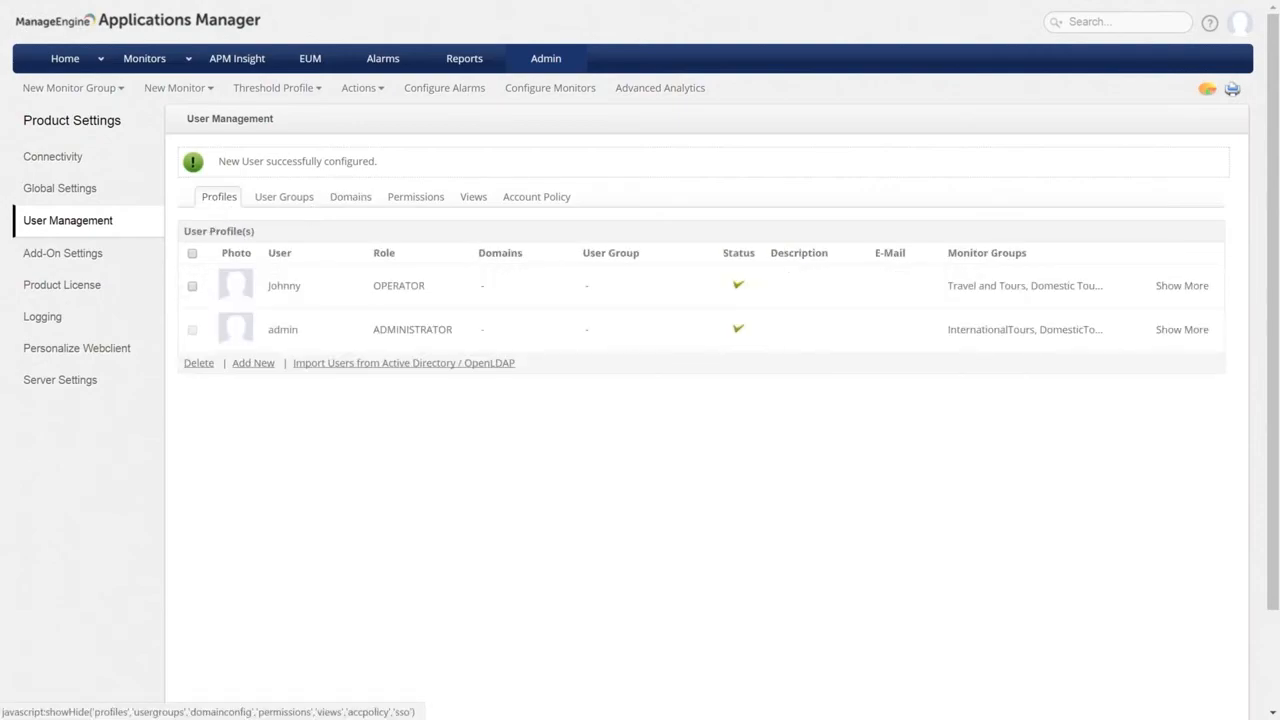
# Start an Active Directory / OpenLDAP user import and select the appmantest.com domain.
pyautogui.click(379, 364)
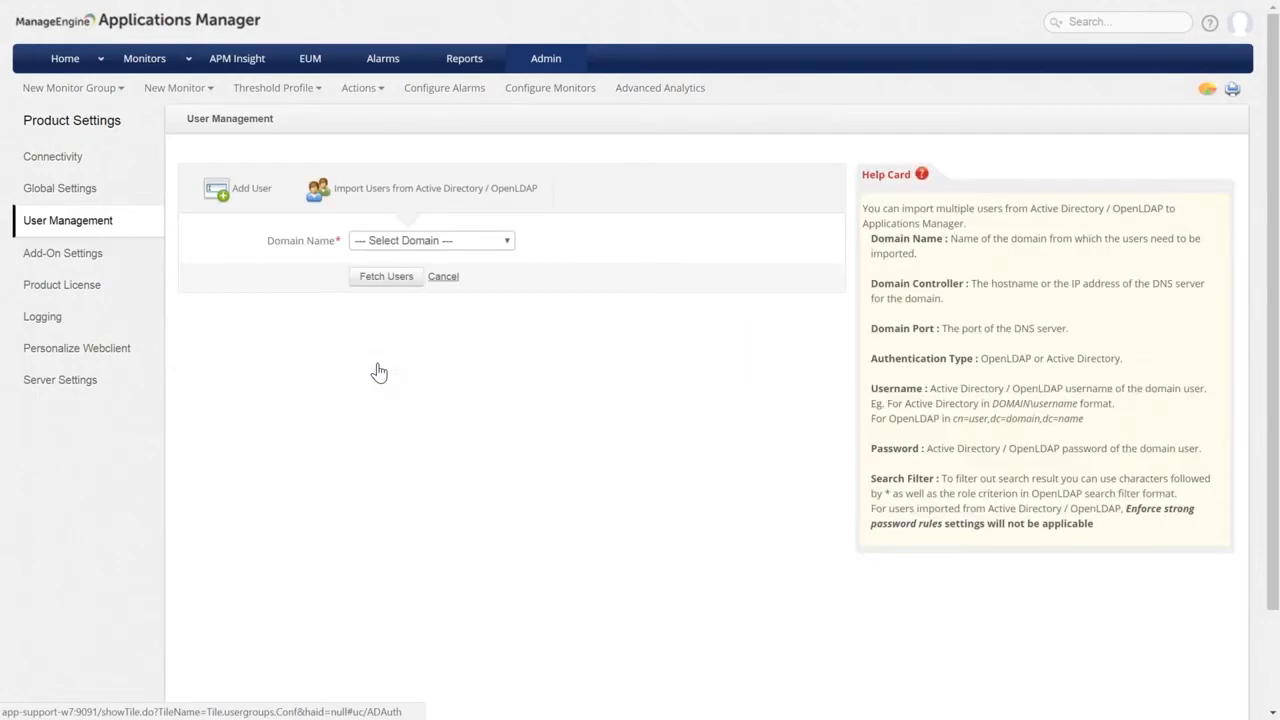
pyautogui.click(498, 242)
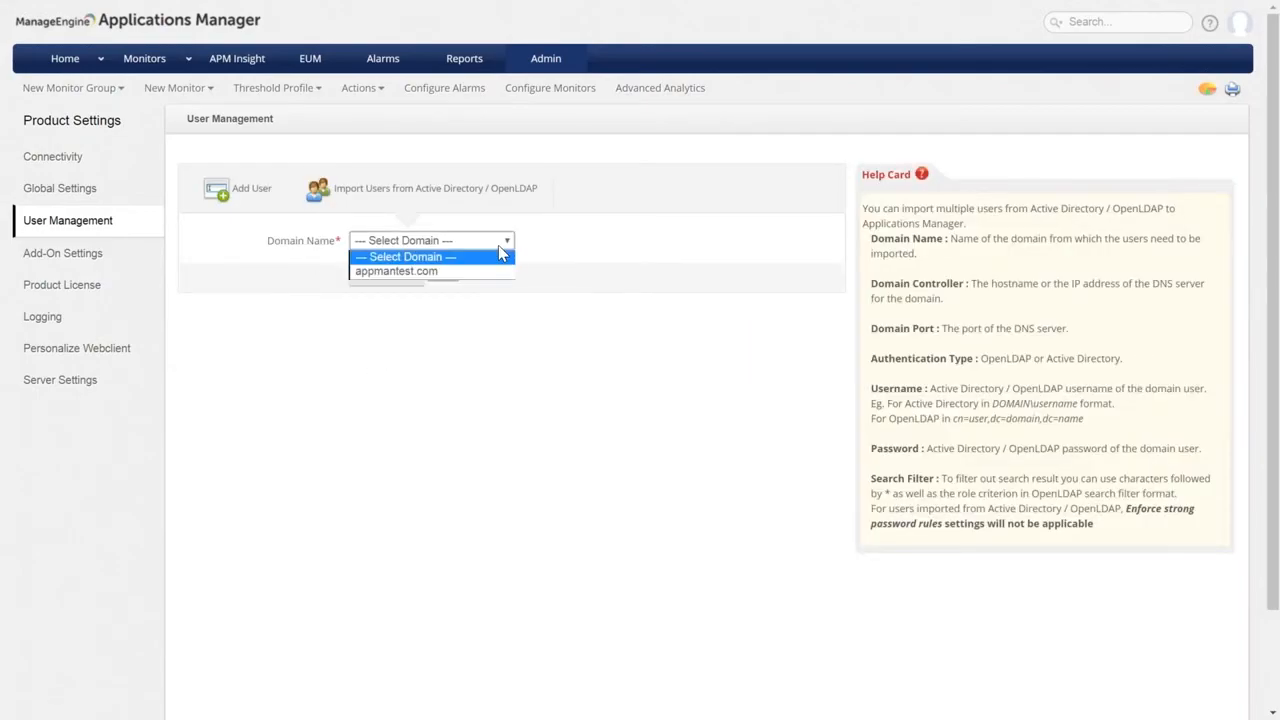
pyautogui.click(428, 272)
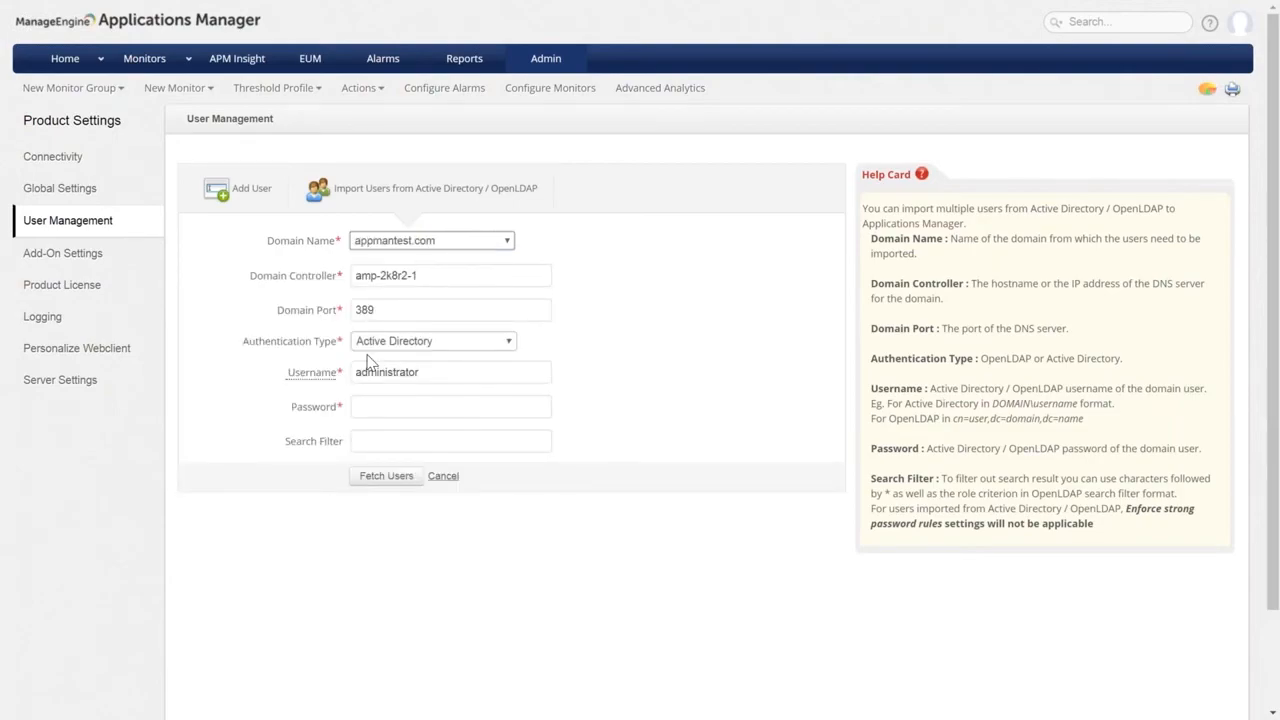
# Fetch the appmantest.com users with the directory password, then bring up the Account Policy settings.
pyautogui.click(420, 406)
pyautogui.write('•••')
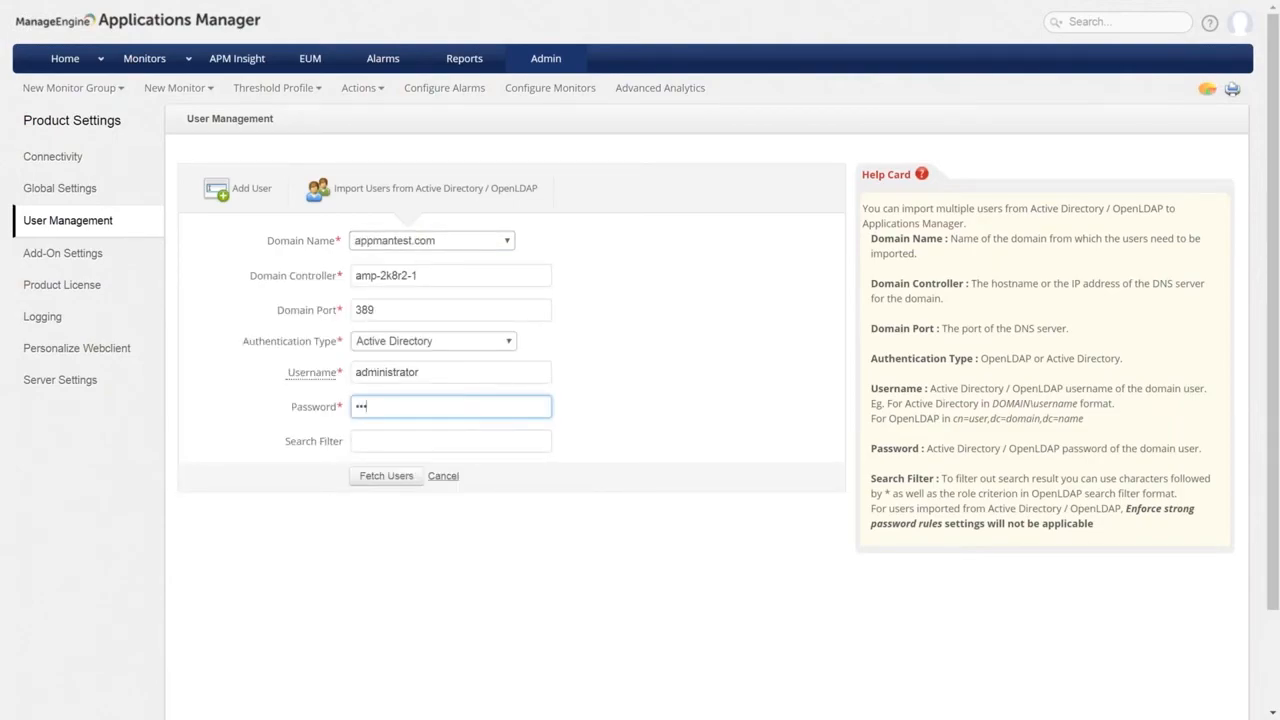
pyautogui.click(382, 483)
pyautogui.click(63, 222)
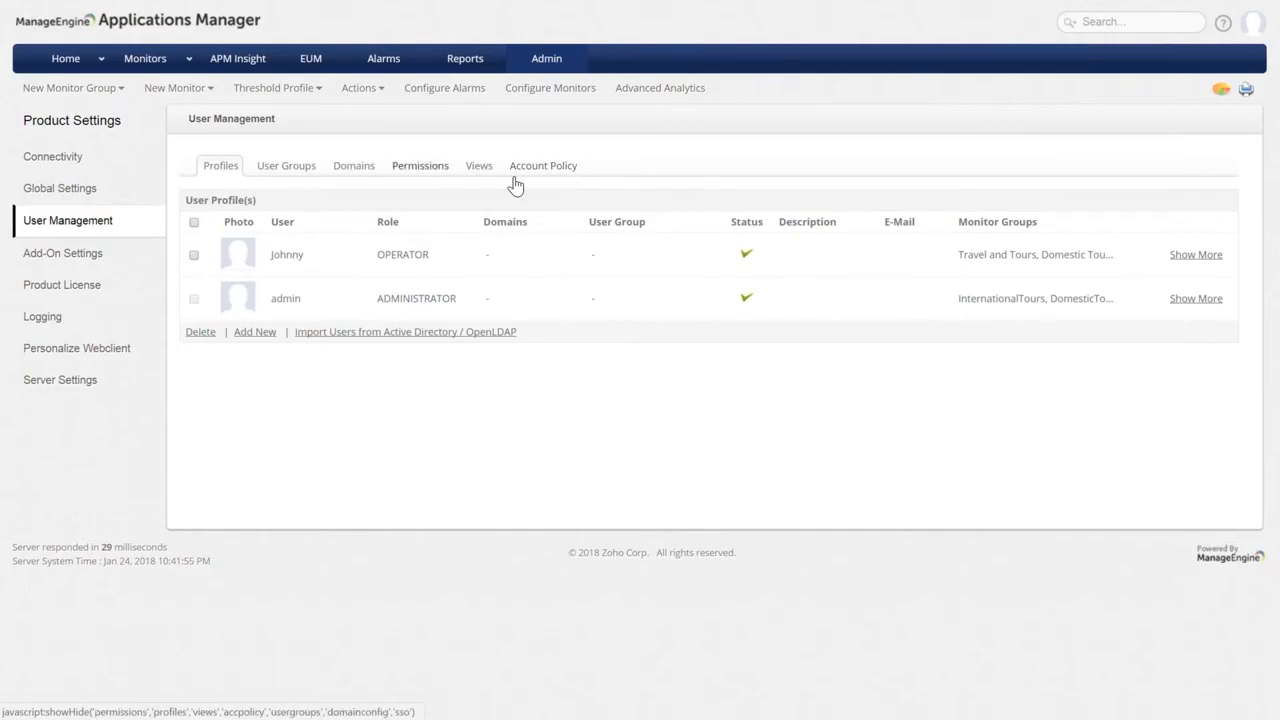
pyautogui.click(543, 165)
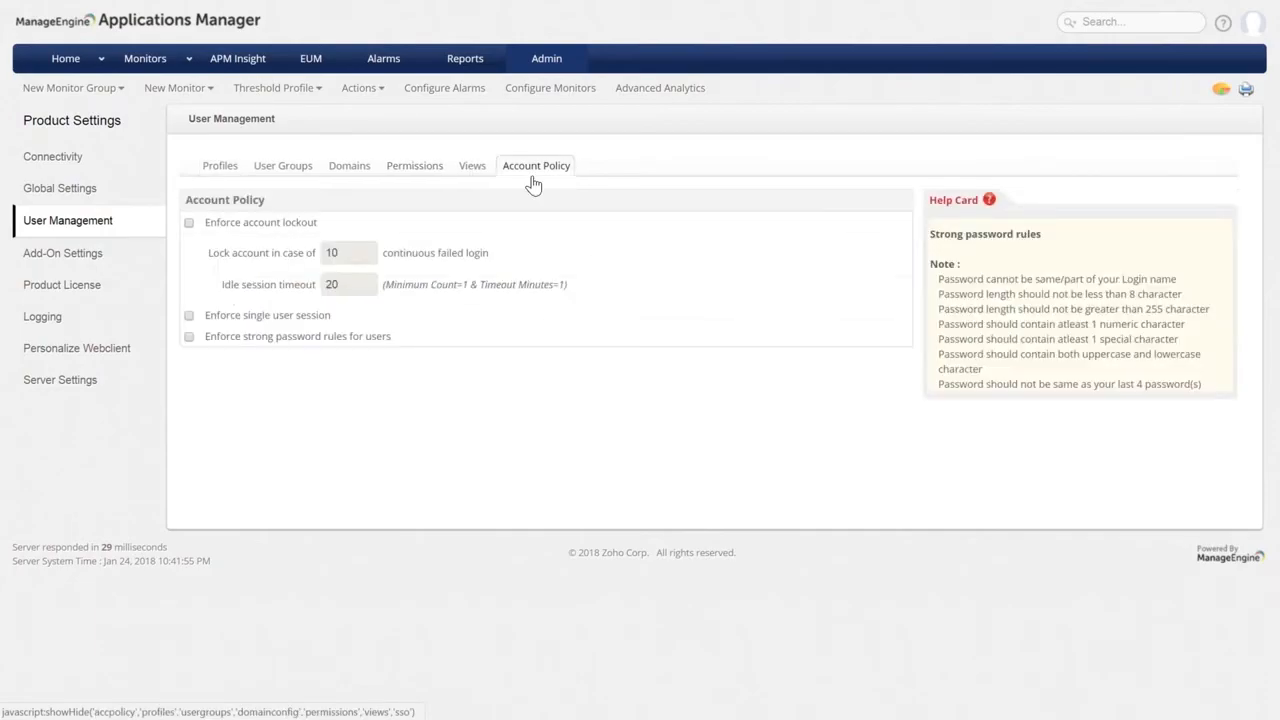
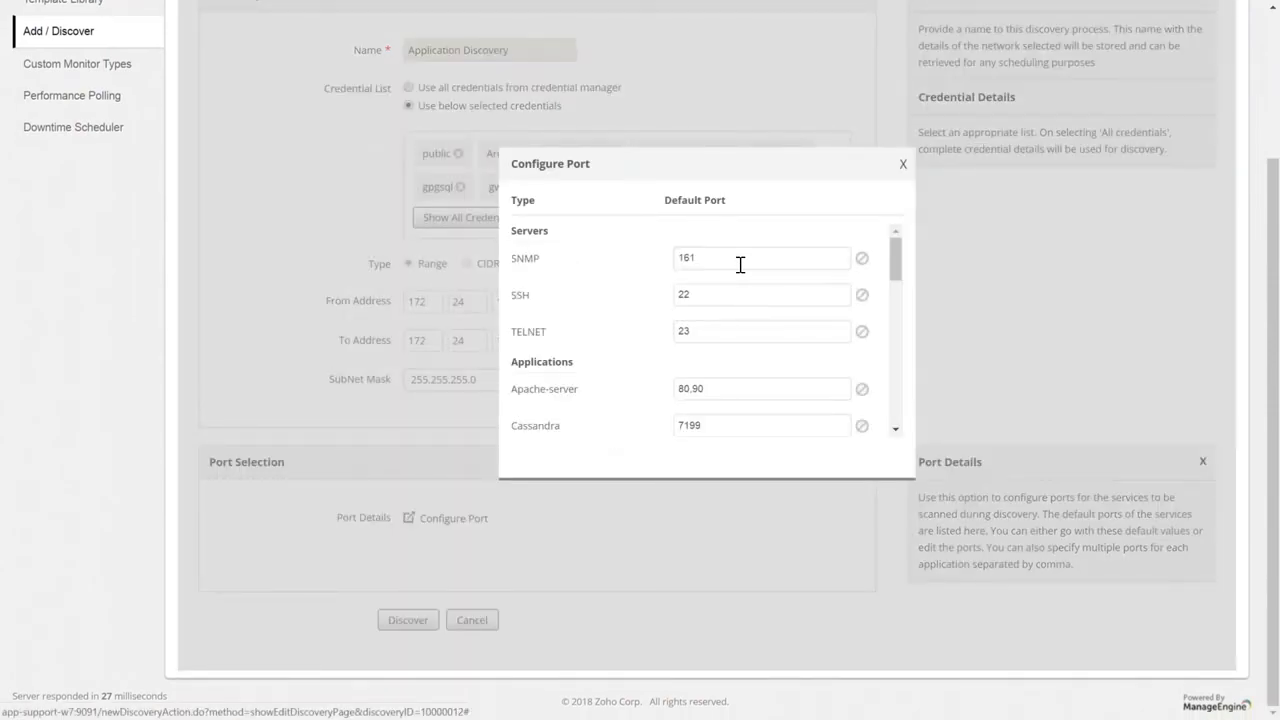
# Change the discovery's SNMP port from 161 to 162.
pyautogui.click(729, 253)
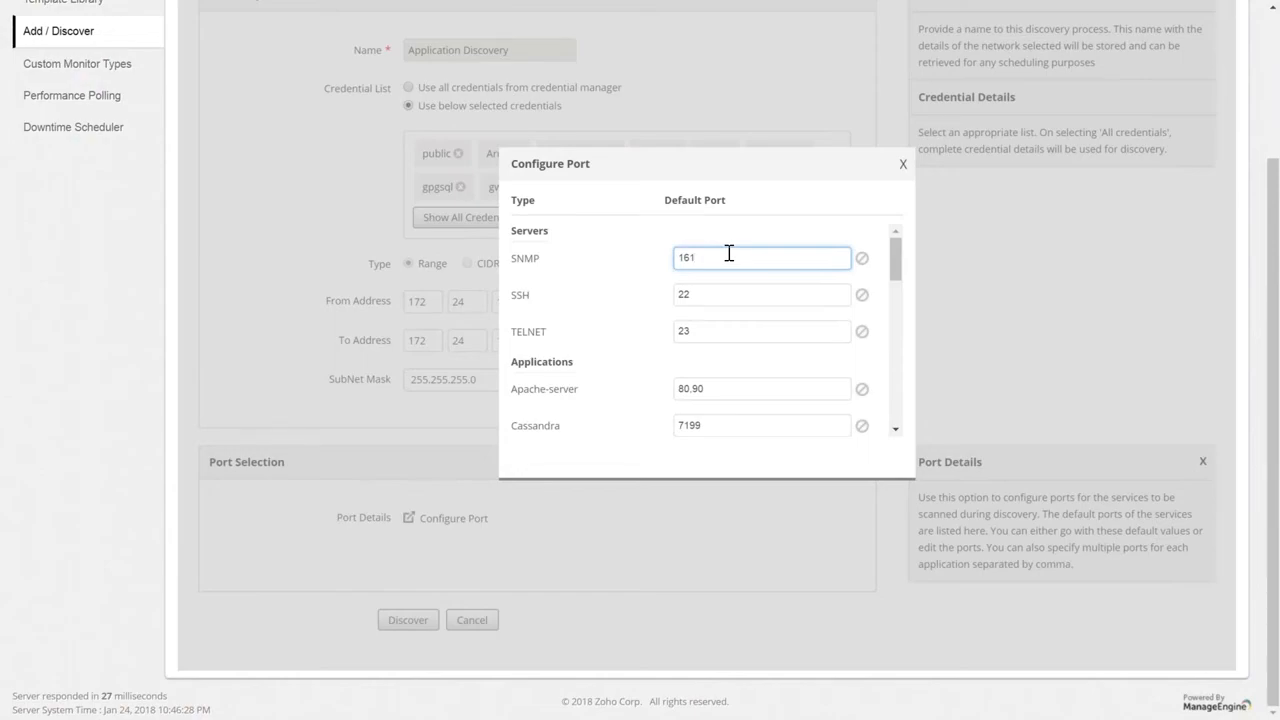
pyautogui.press('BackSpace')
pyautogui.write('2')
pyautogui.click(785, 242)
pyautogui.scroll(1, 903, 164)
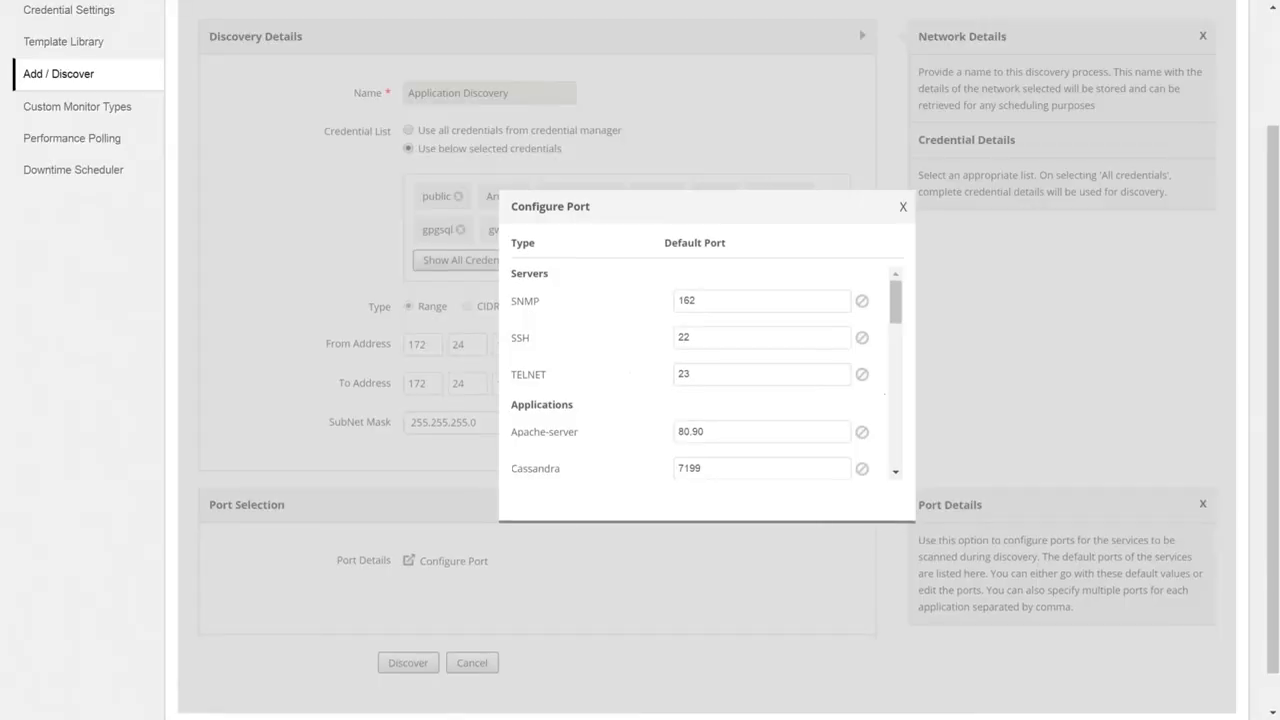
# Append ports 9090 and 7889 to the Apache-server port list.
pyautogui.click(680, 436)
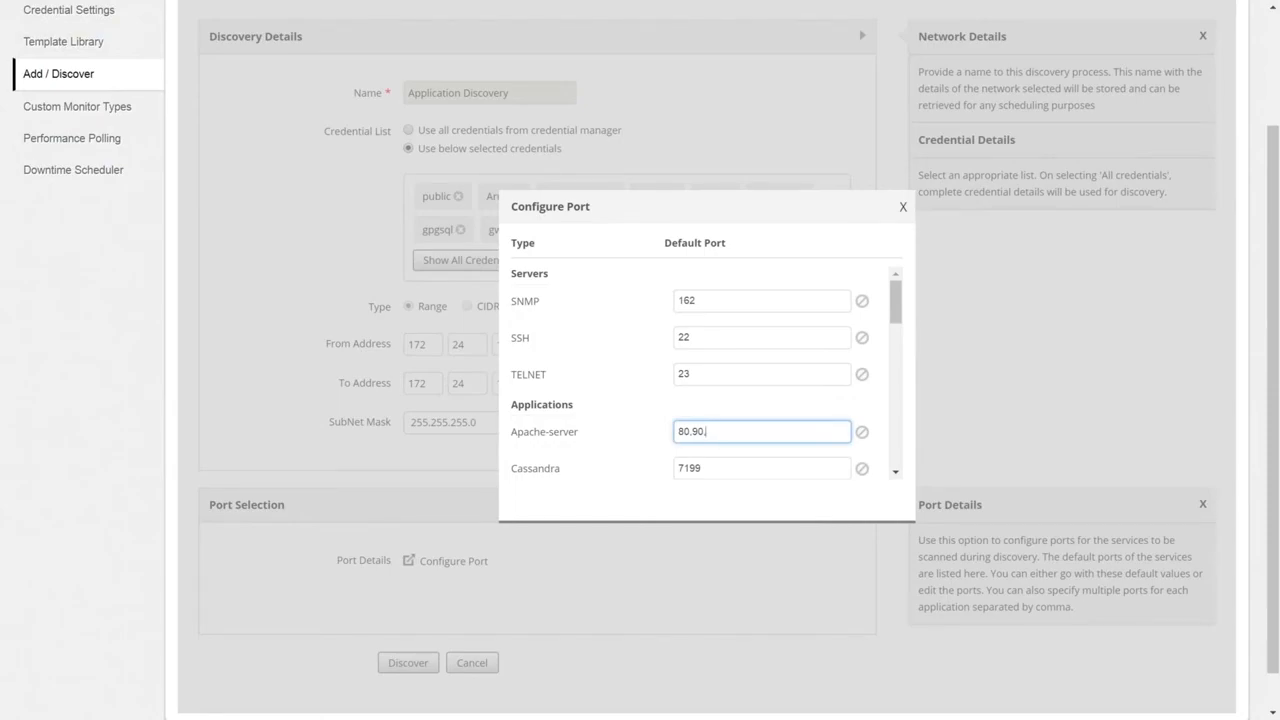
pyautogui.write('9090,7889')
pyautogui.click(658, 410)
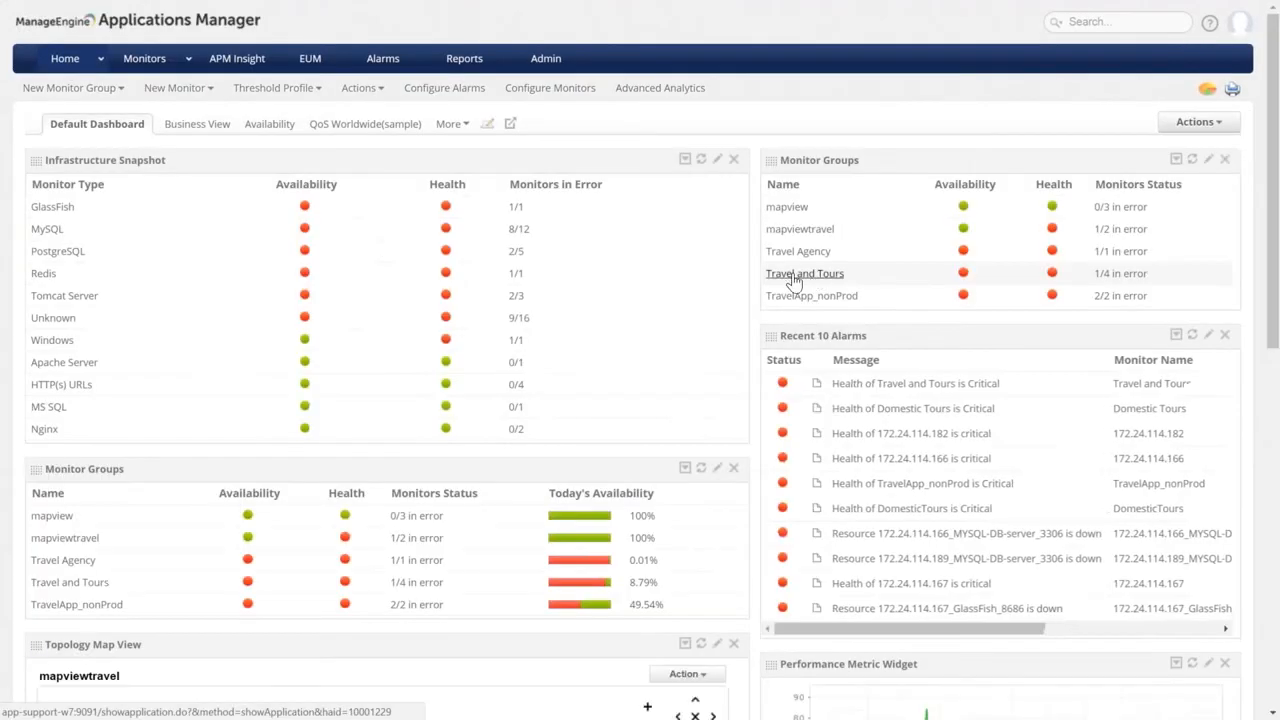
# Open Configure Alarms for the Travel and Tours group from Monitor Group Actions.
pyautogui.click(794, 276)
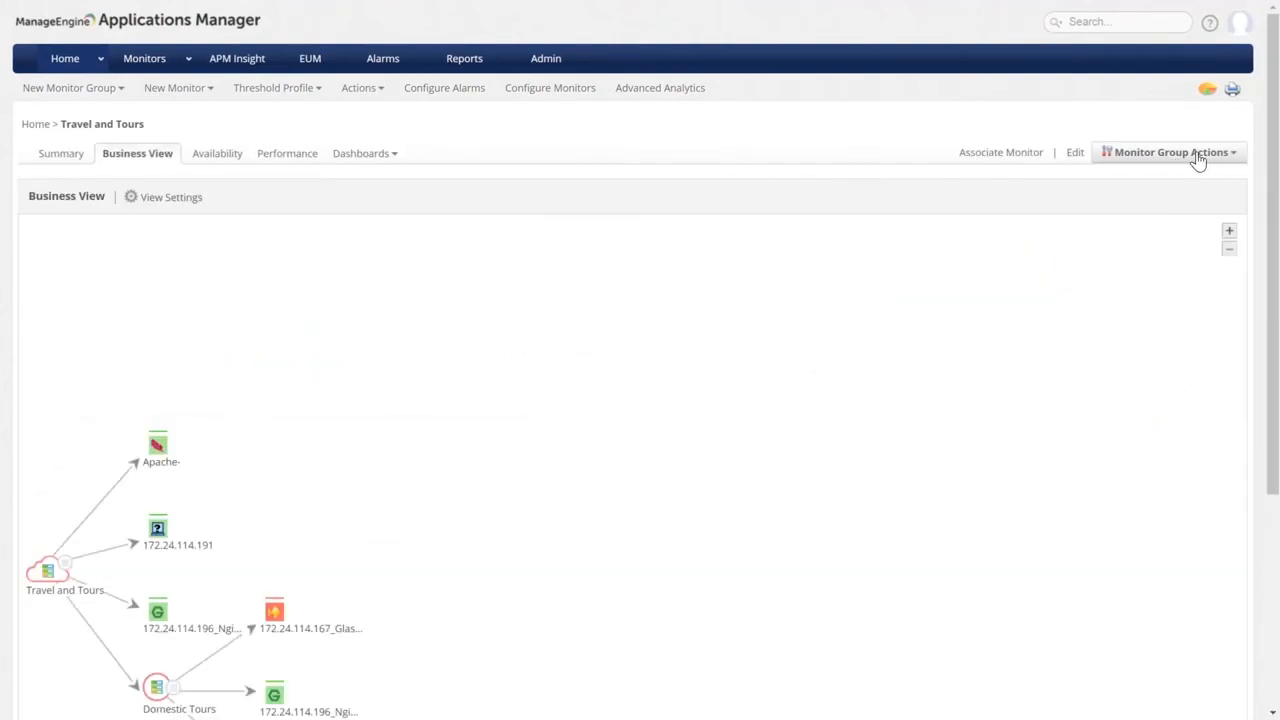
pyautogui.click(1208, 160)
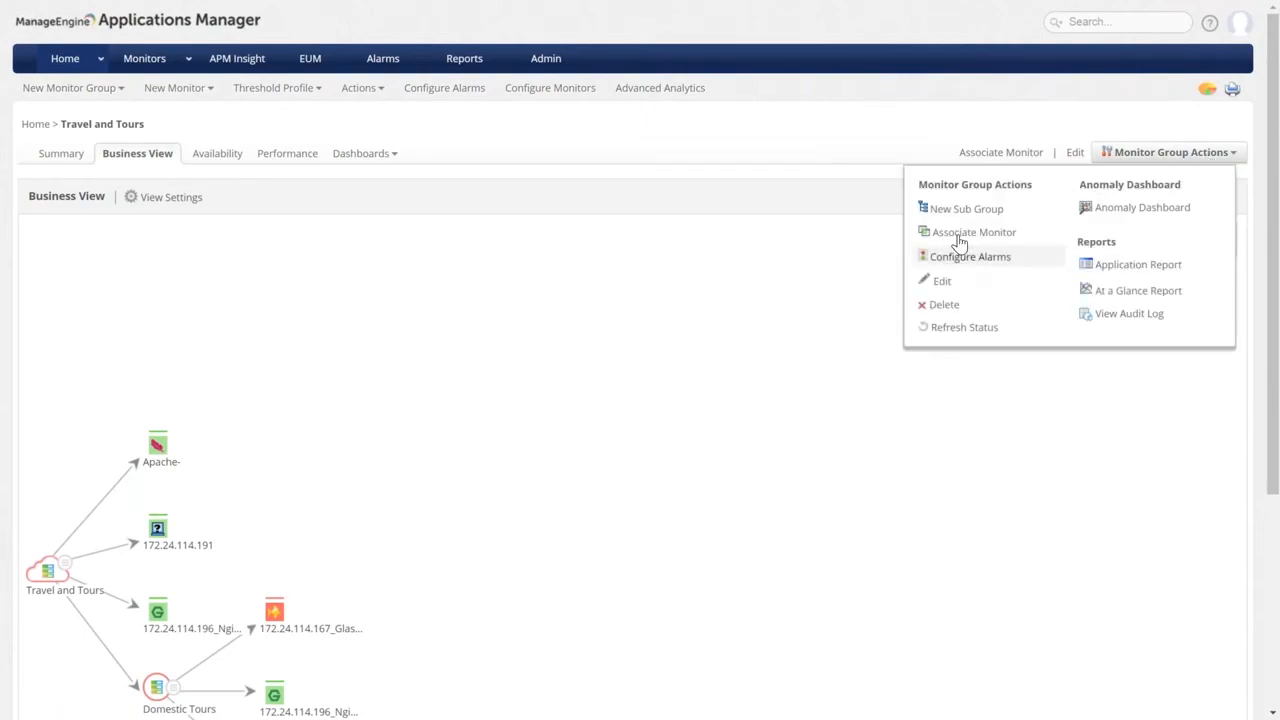
pyautogui.click(968, 266)
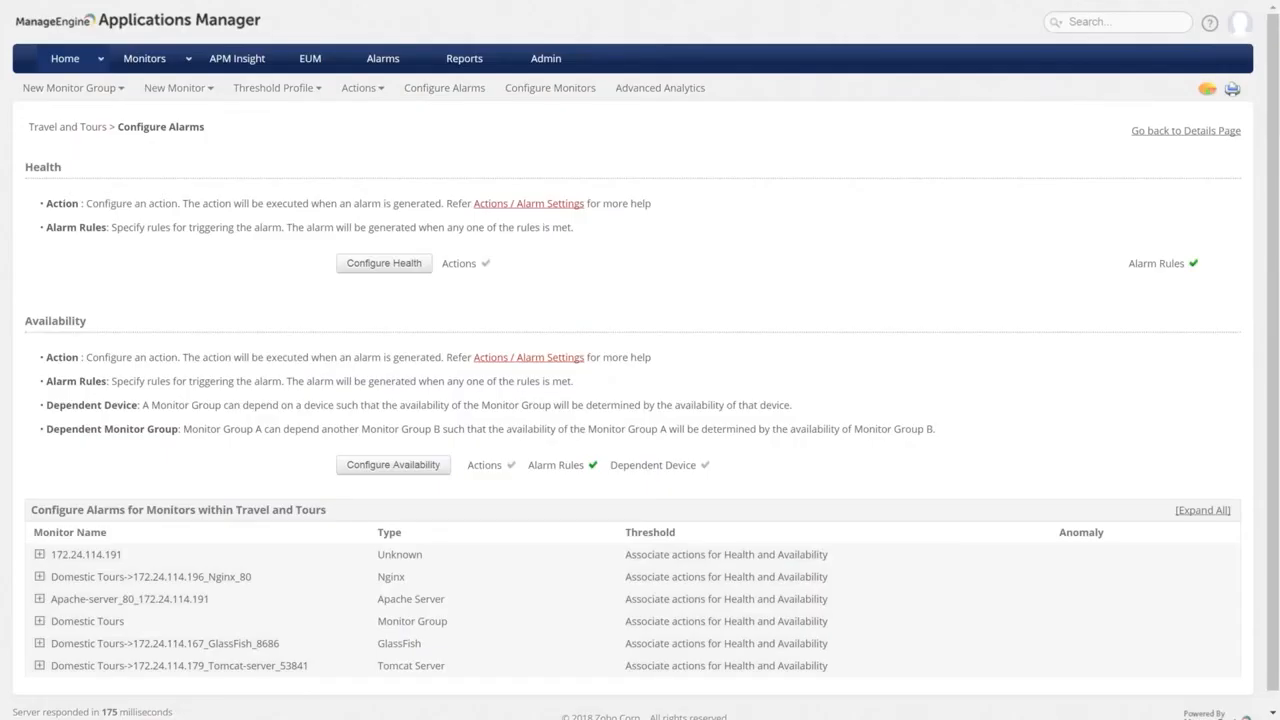
pyautogui.click(393, 465)
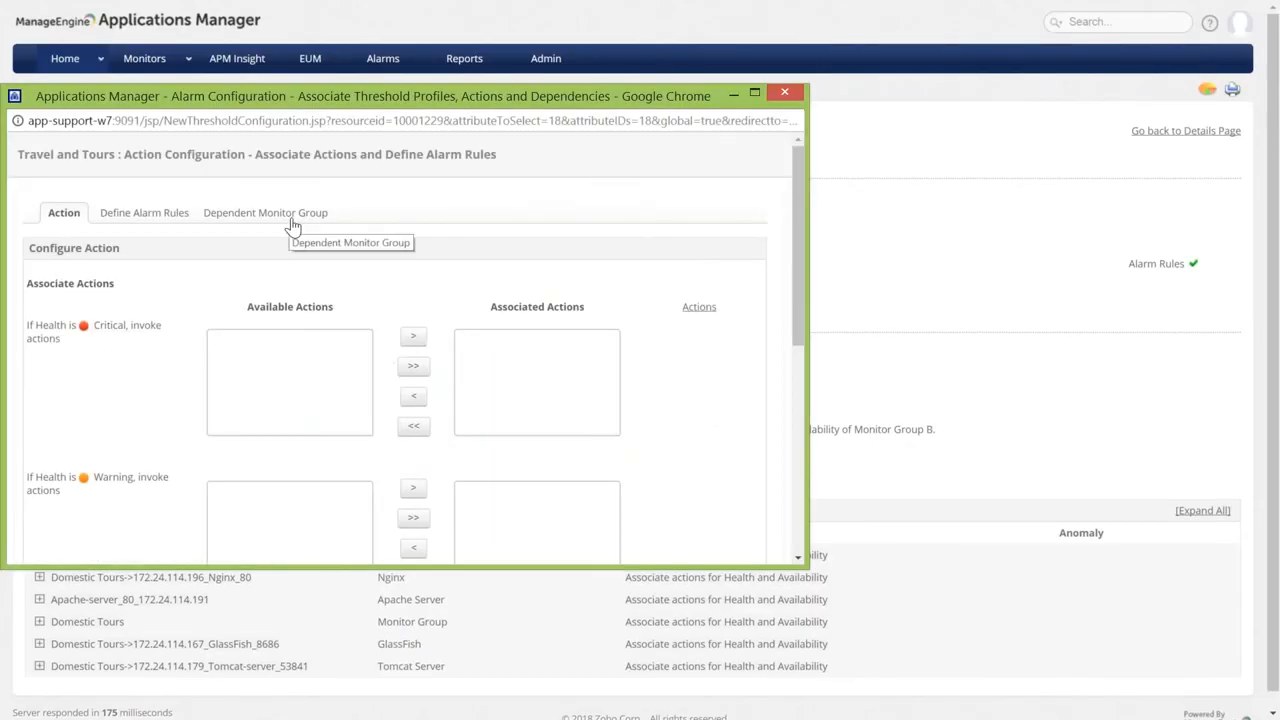
pyautogui.click(290, 224)
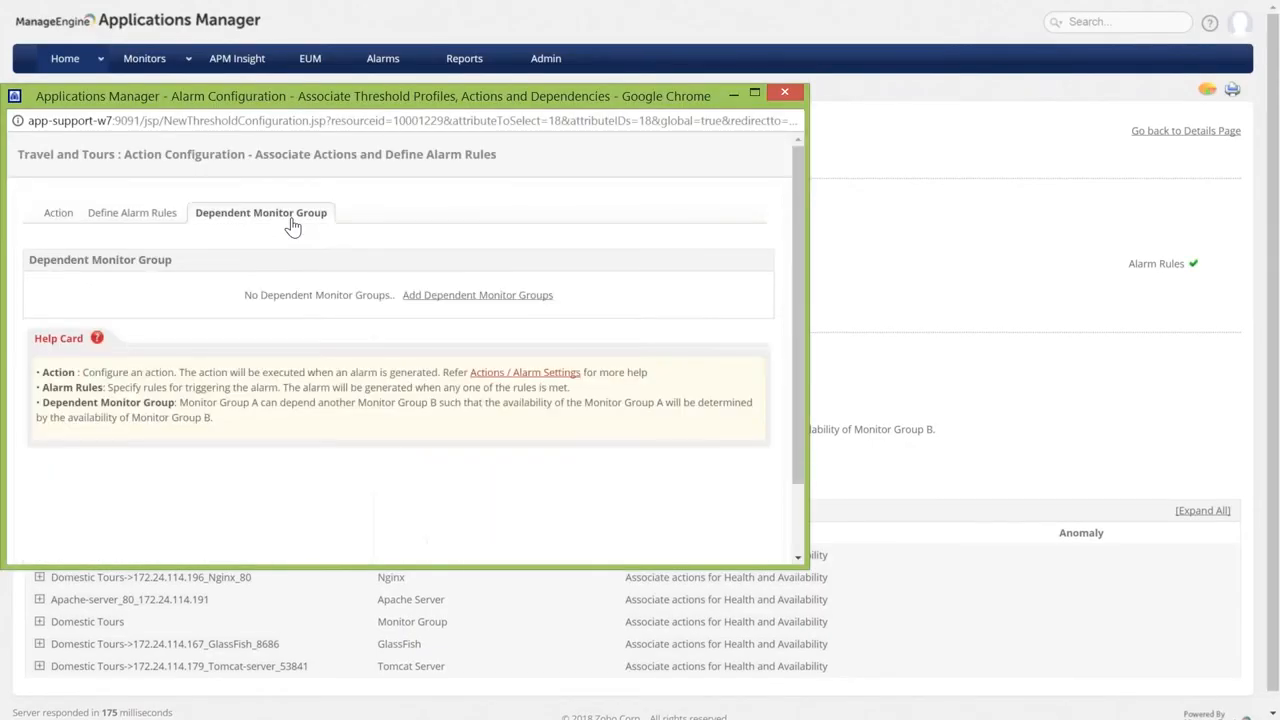
pyautogui.click(454, 296)
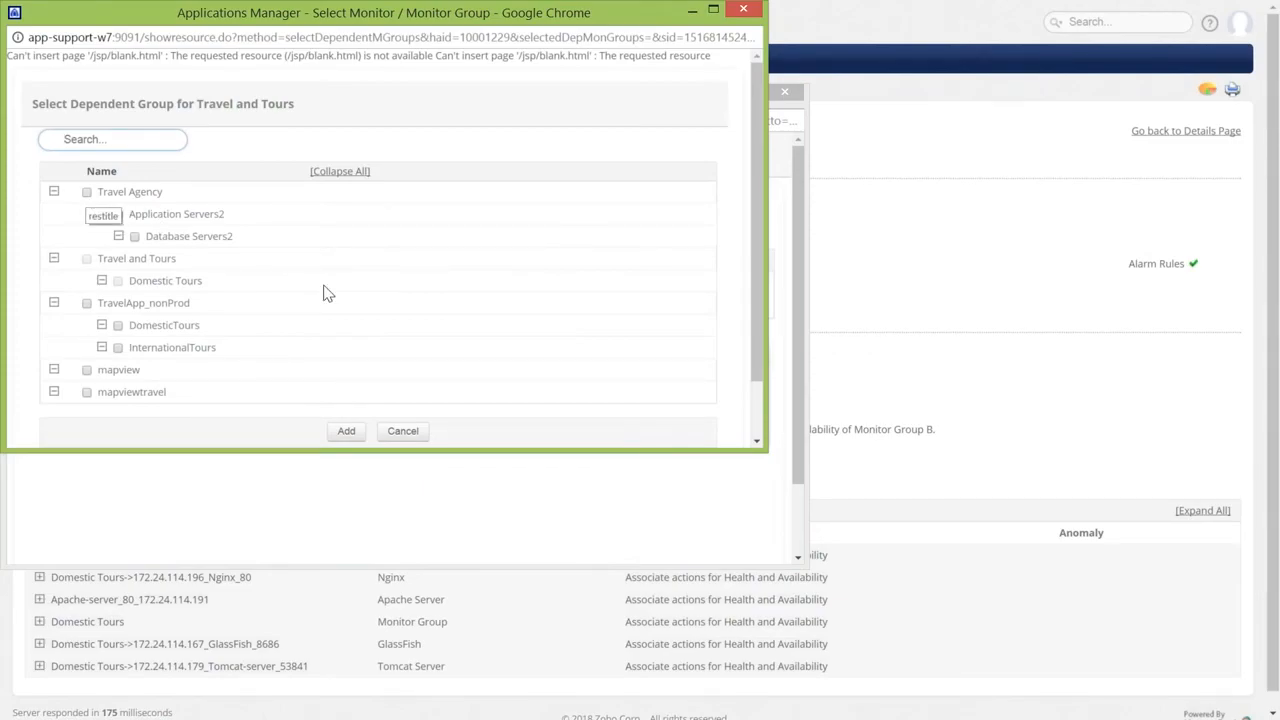
pyautogui.click(404, 432)
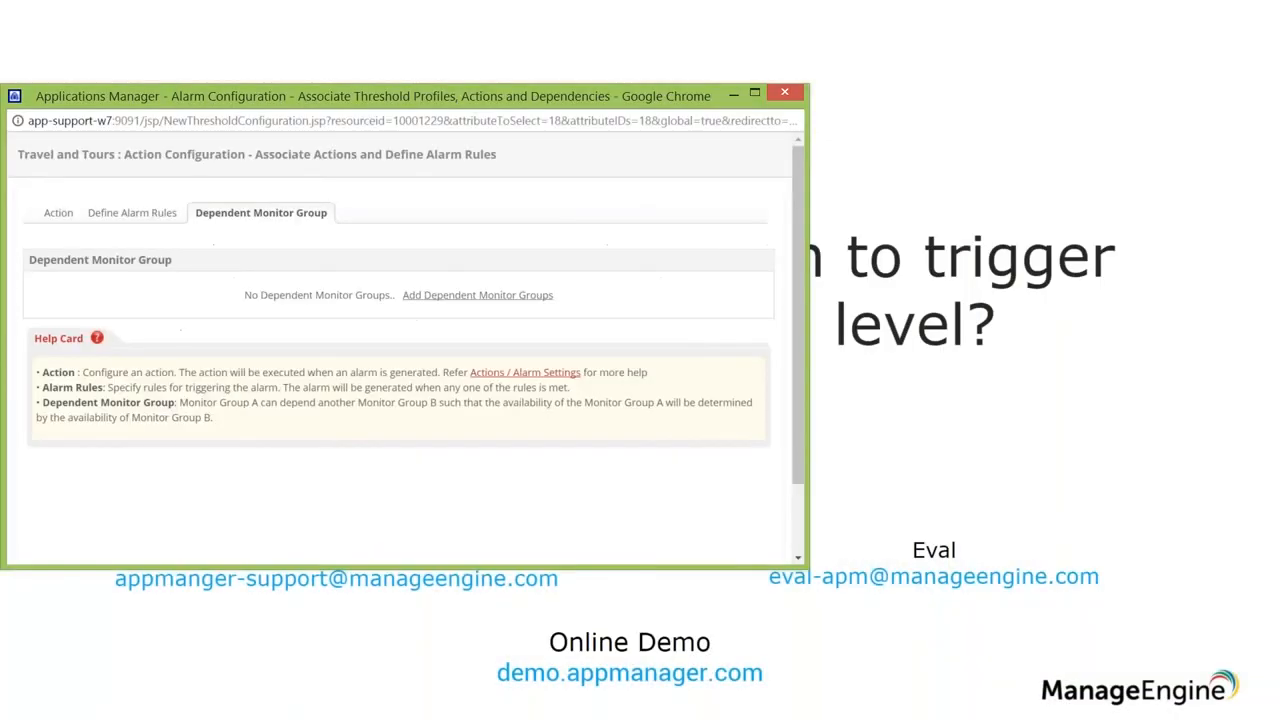
pyautogui.click(782, 95)
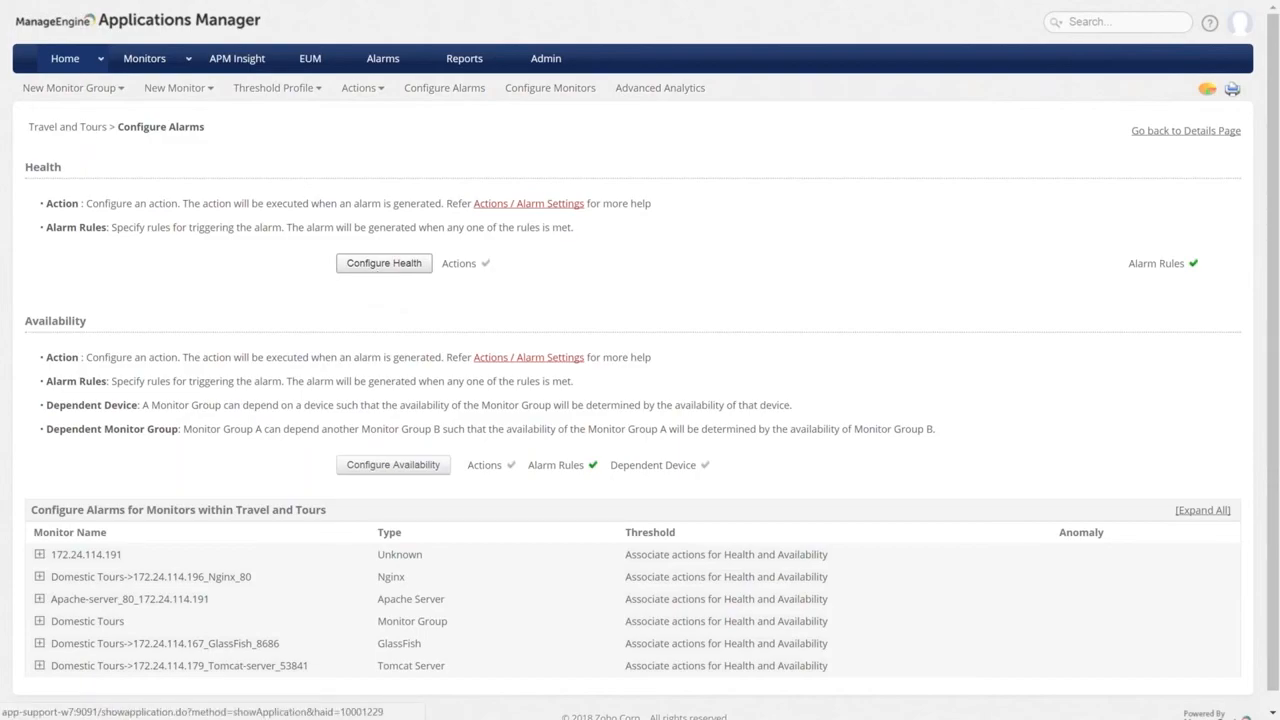
pyautogui.click(386, 265)
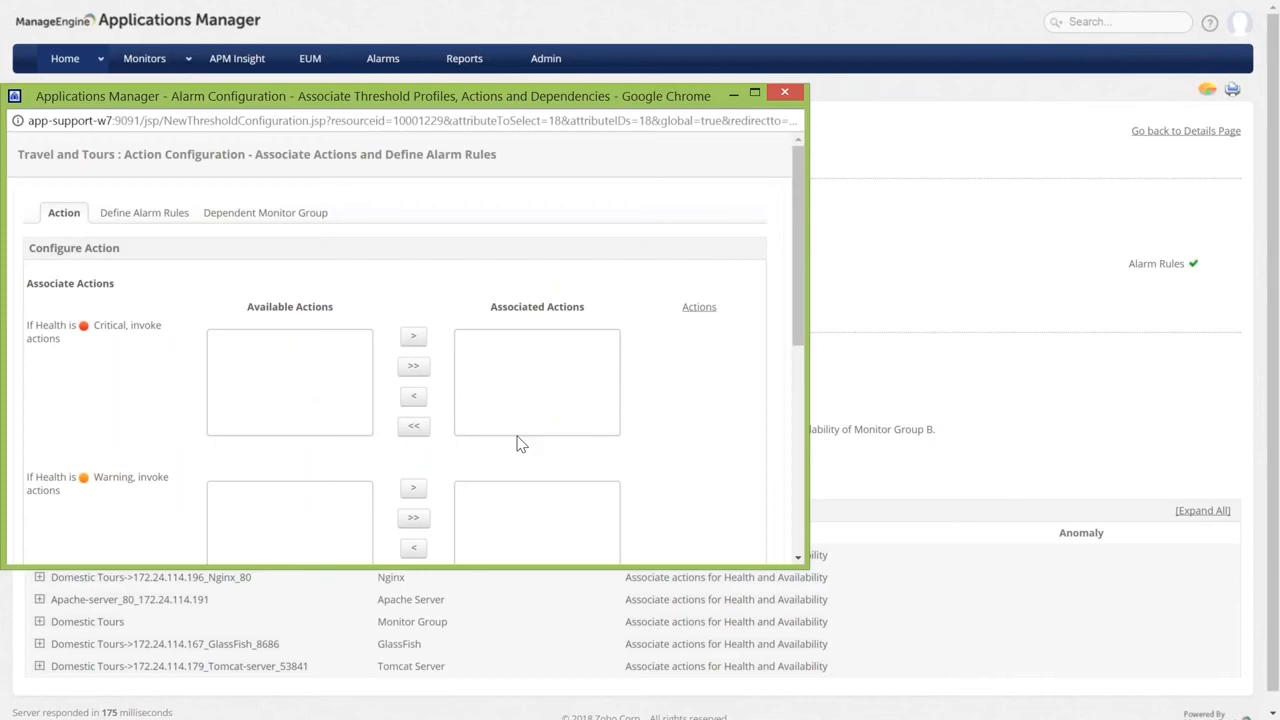
pyautogui.scroll(-2, 687, 466)
pyautogui.scroll(-1, 687, 466)
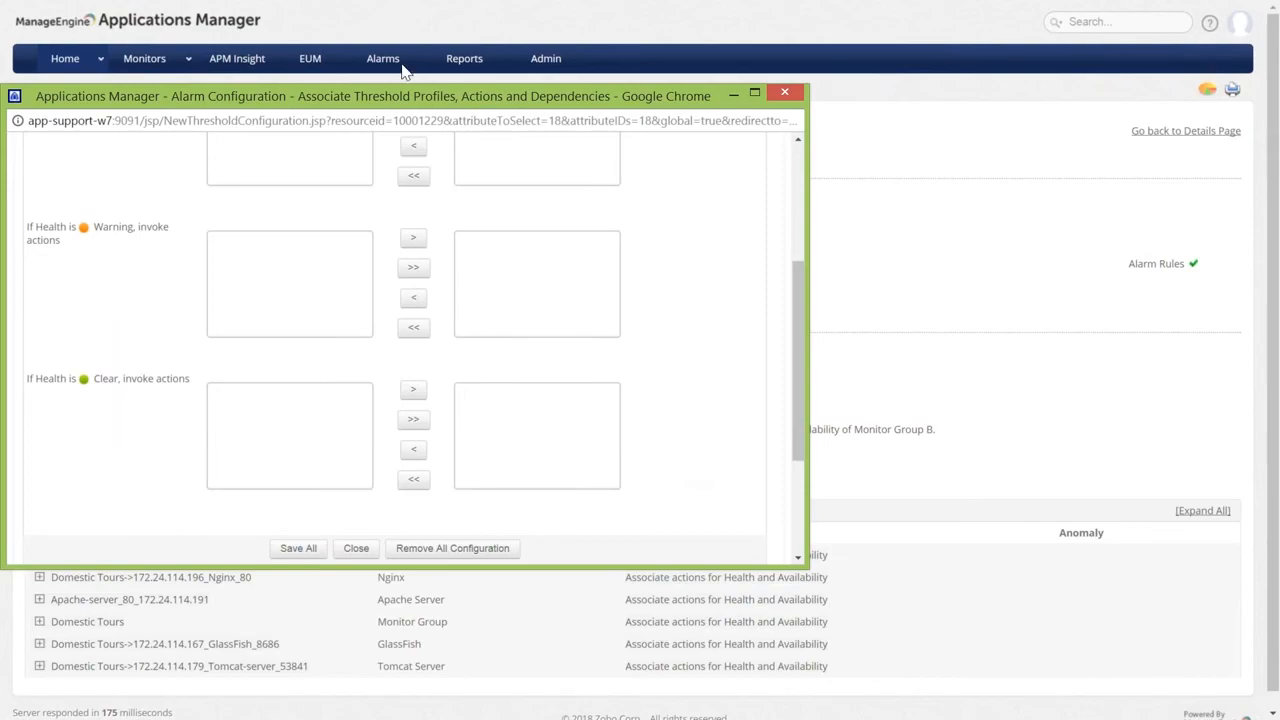
pyautogui.click(781, 88)
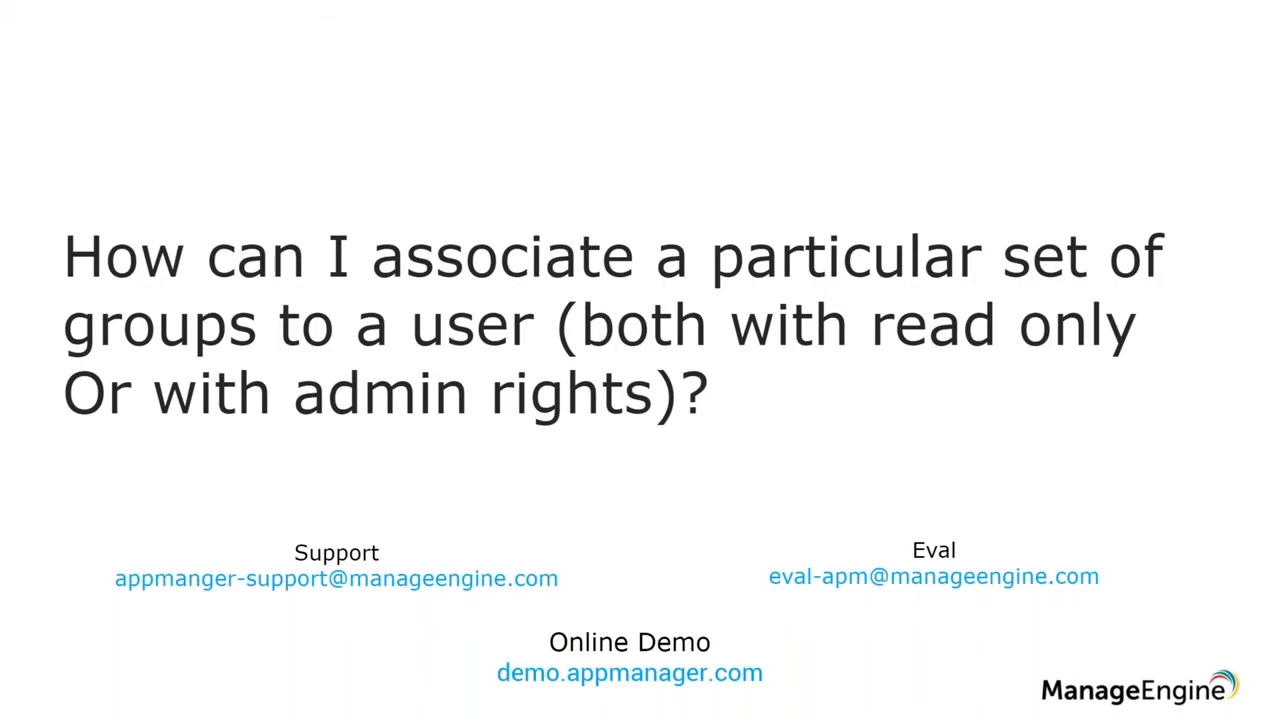
pyautogui.hotkey('alt', 'Tab')
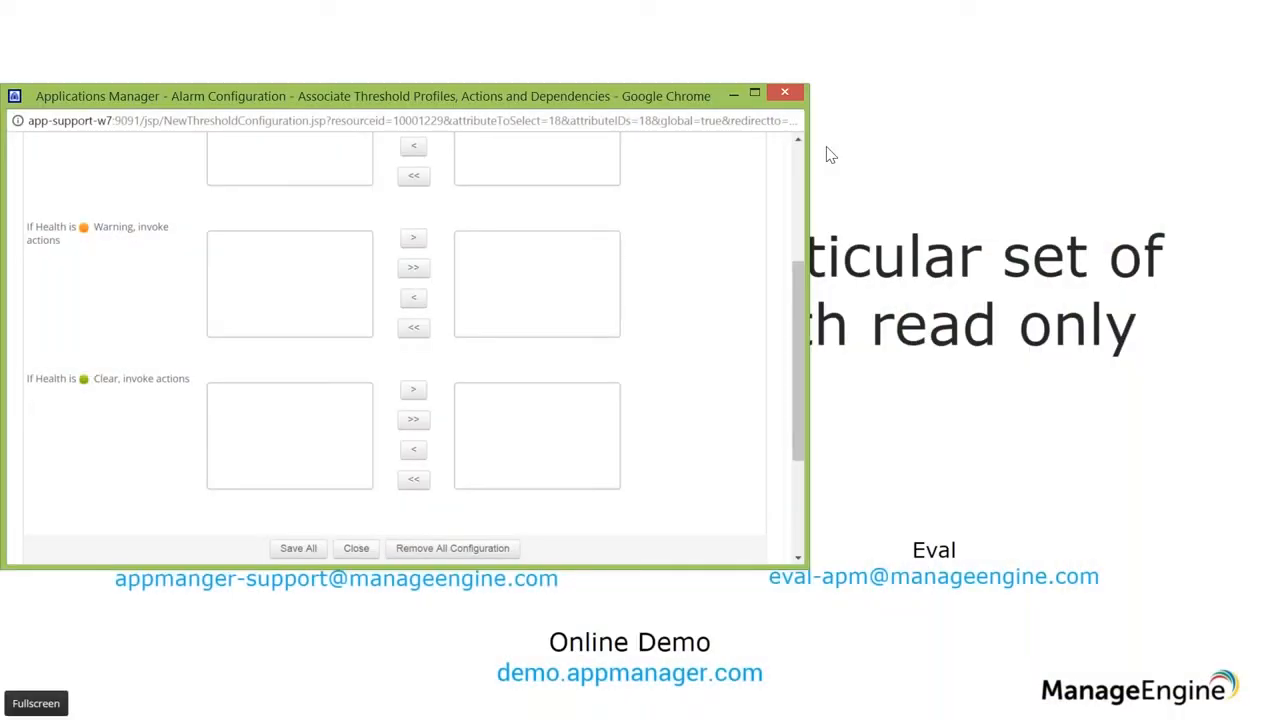
pyautogui.click(784, 92)
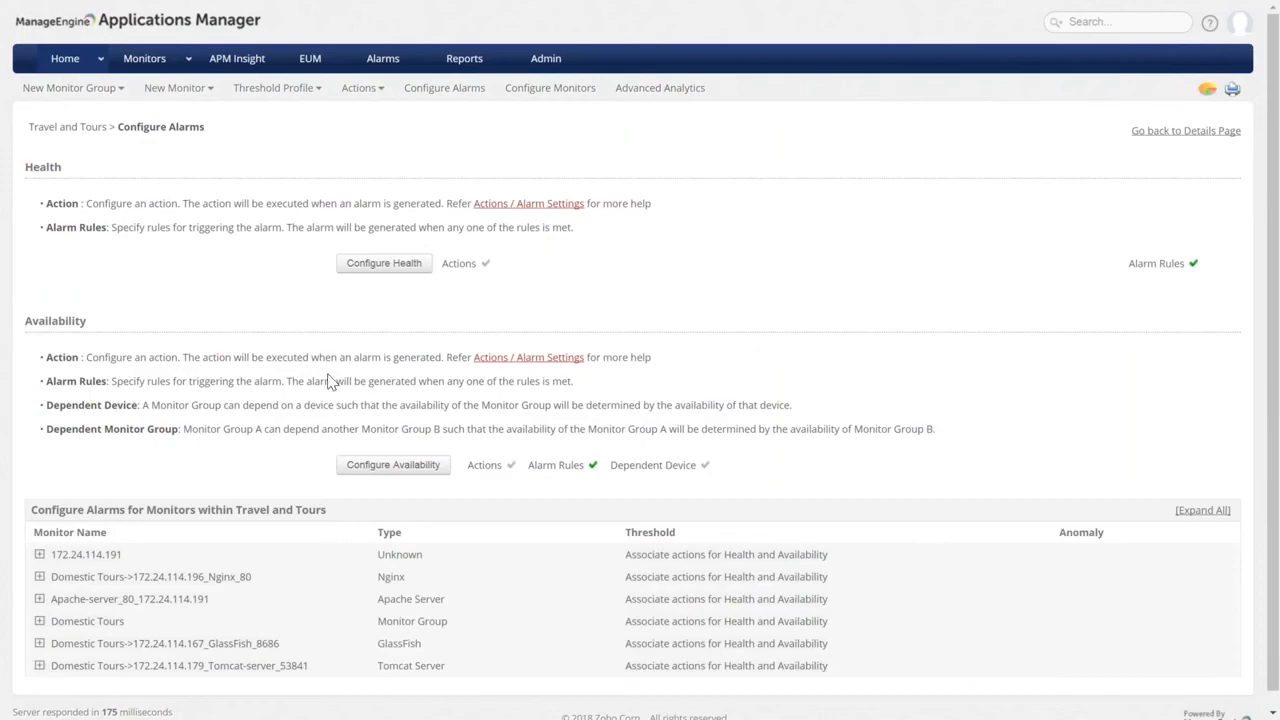
# Open the operator user's profile under Admin User Management.
pyautogui.click(540, 70)
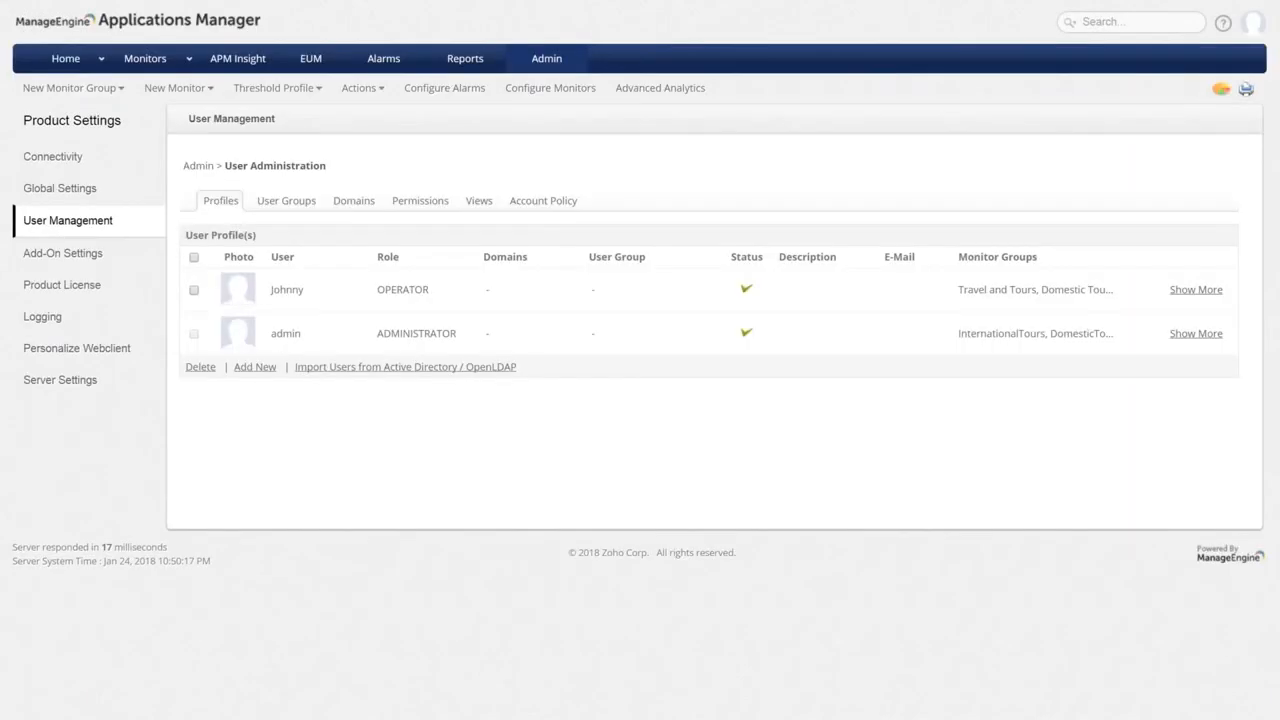
pyautogui.click(283, 256)
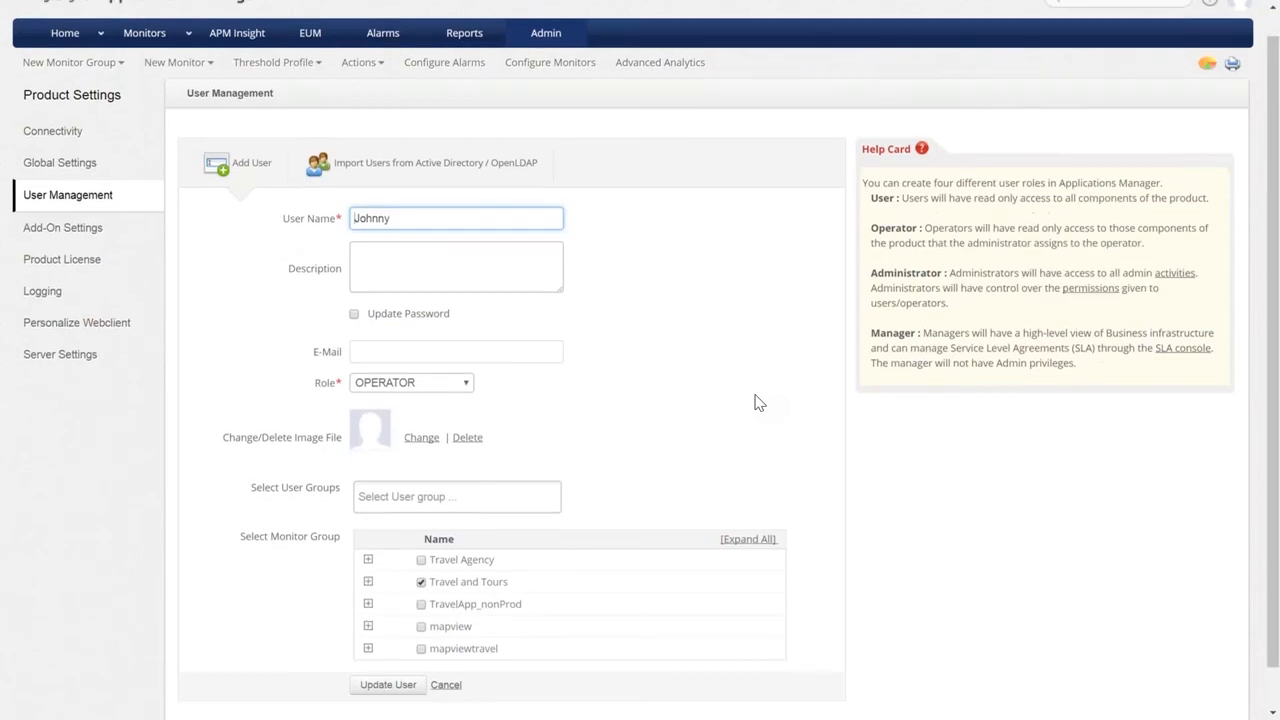
pyautogui.scroll(-1, 756, 401)
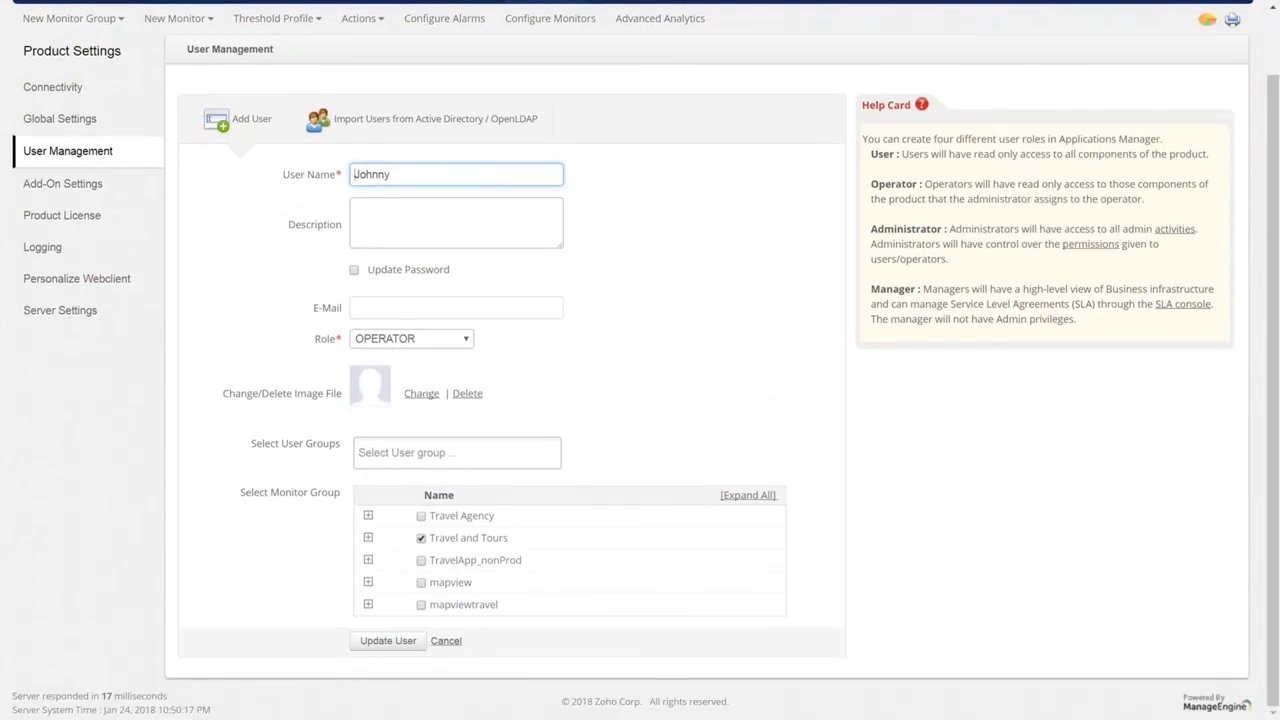
# Enable Update Password, enter and confirm the new password, and save the user.
pyautogui.click(354, 270)
pyautogui.click(393, 303)
pyautogui.write('••••')
pyautogui.press('BackSpace')
pyautogui.press('BackSpace')
pyautogui.write('•••')
pyautogui.click(383, 338)
pyautogui.write('•••')
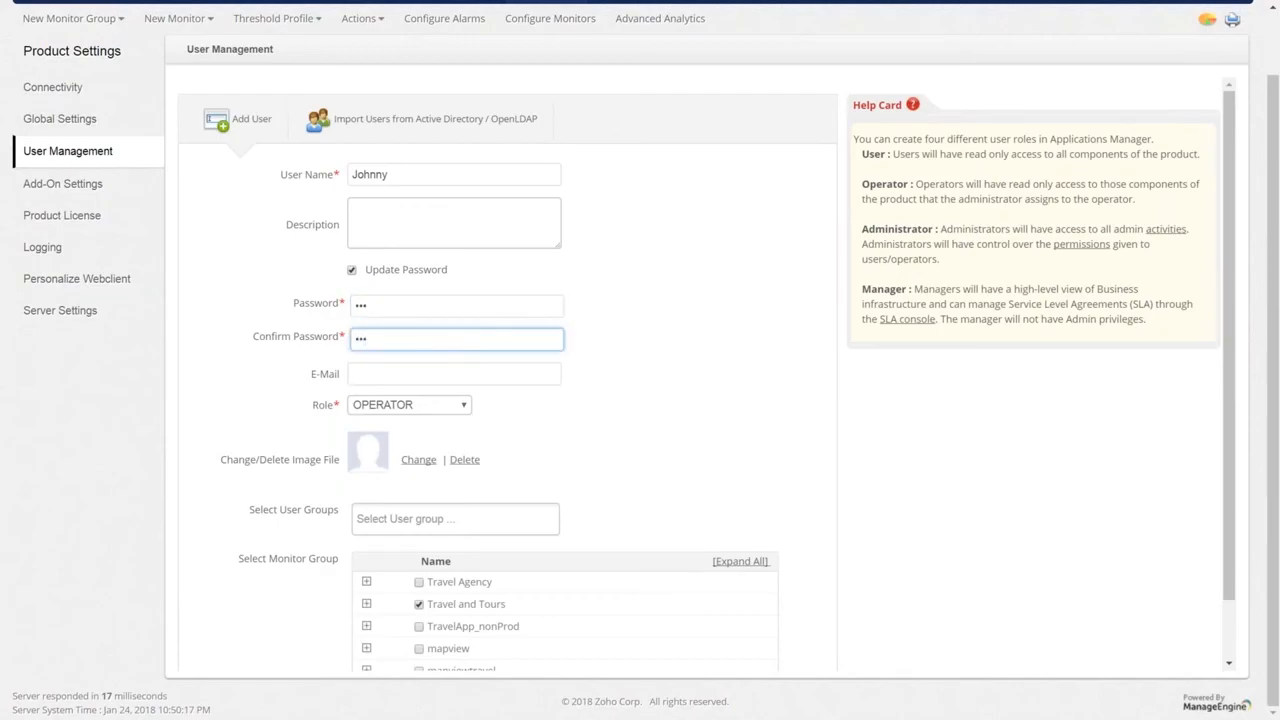
pyautogui.scroll(-2, 360, 487)
pyautogui.press('Return')
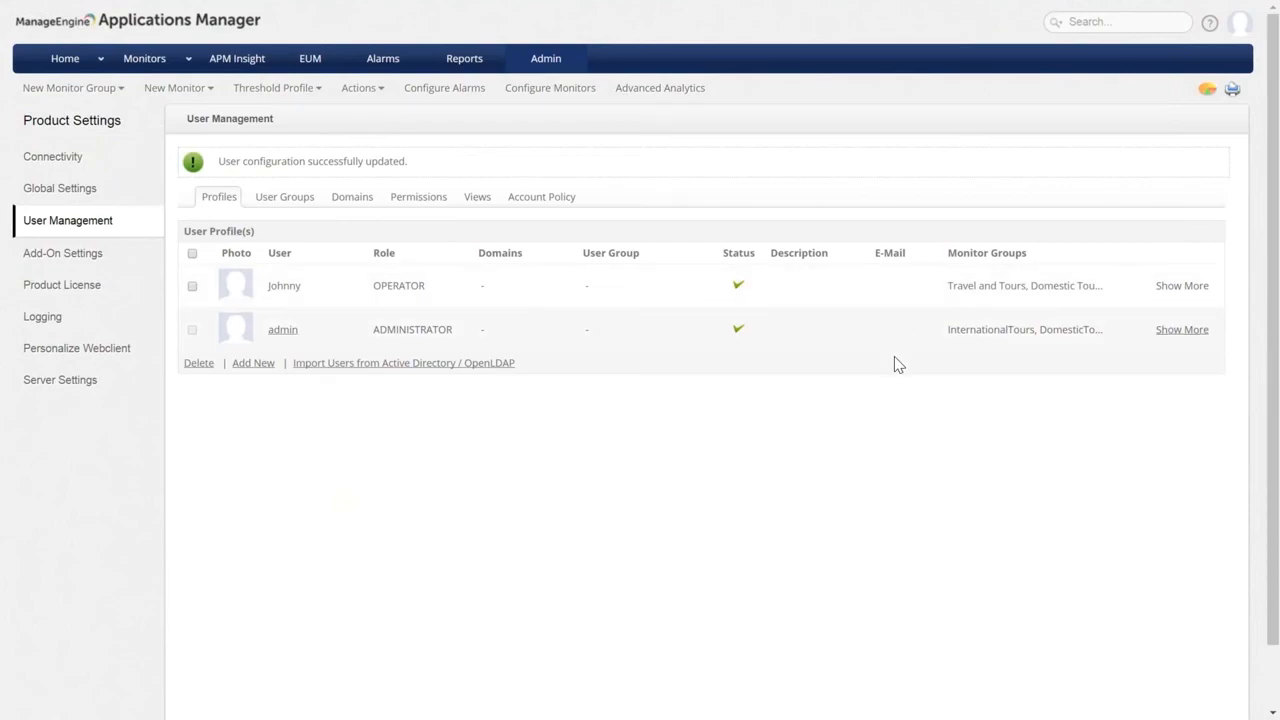
# Log out of the admin account and enter the operator's username and password to log in.
pyautogui.click(1240, 24)
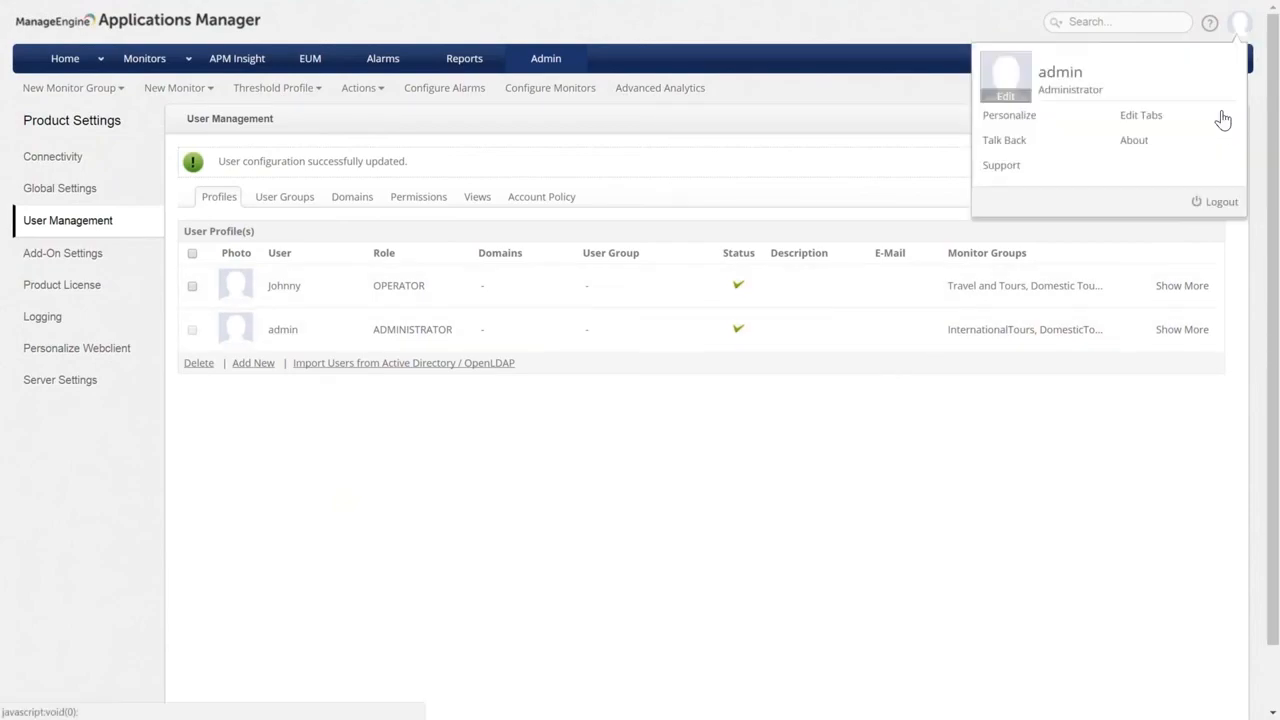
pyautogui.click(1217, 201)
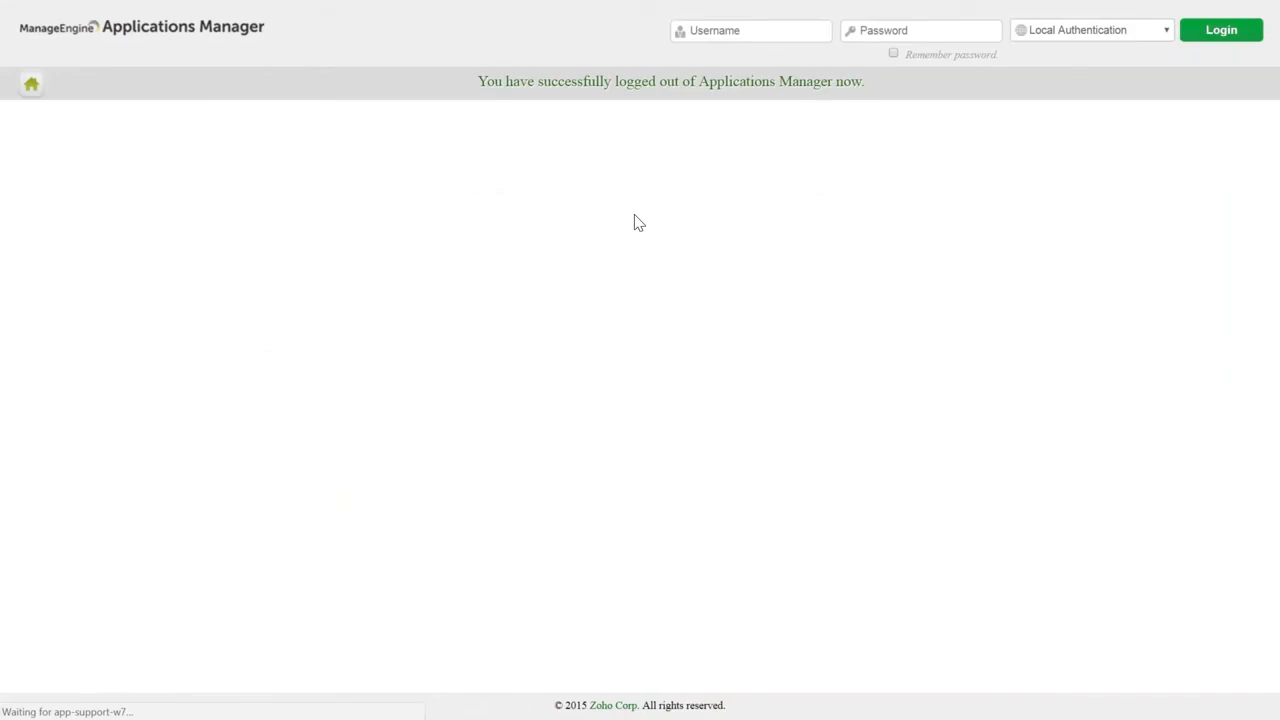
pyautogui.press('BackSpace')
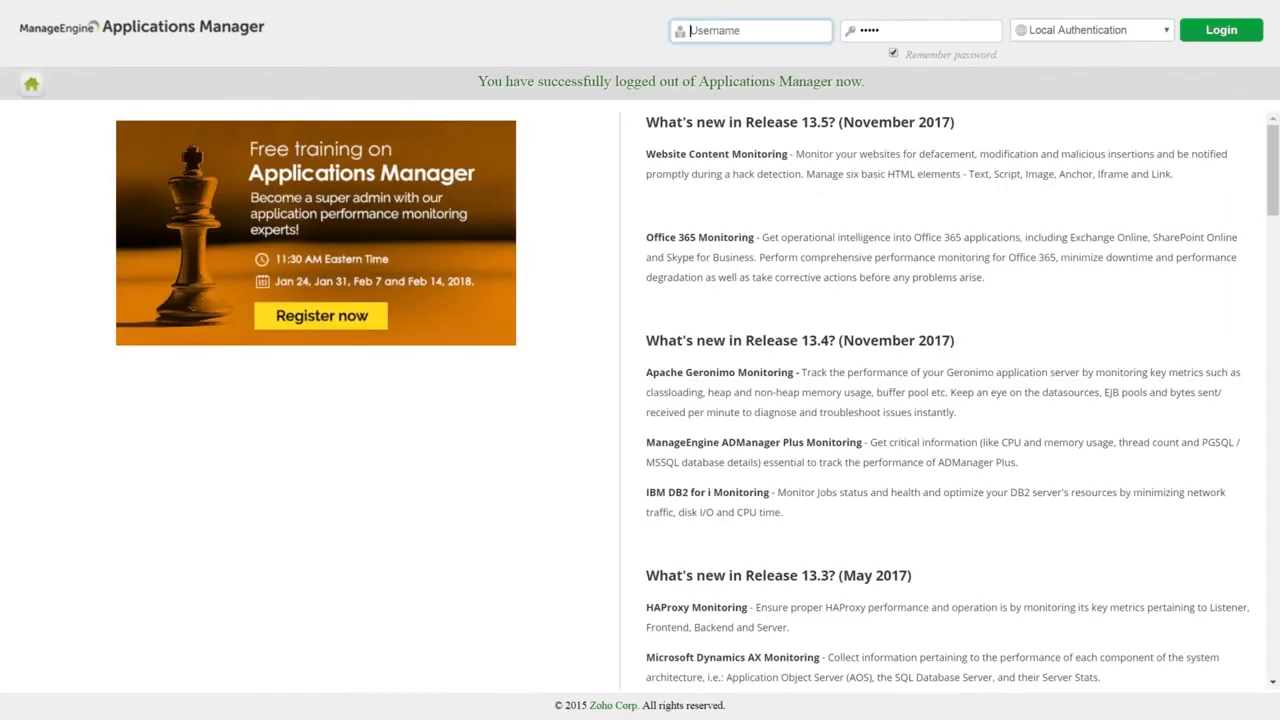
pyautogui.write('jhonnyy')
pyautogui.press('BackSpace')
pyautogui.click(963, 21)
pyautogui.press('BackSpace')
pyautogui.press('BackSpace')
pyautogui.press('BackSpace')
pyautogui.press('BackSpace')
pyautogui.write('123')
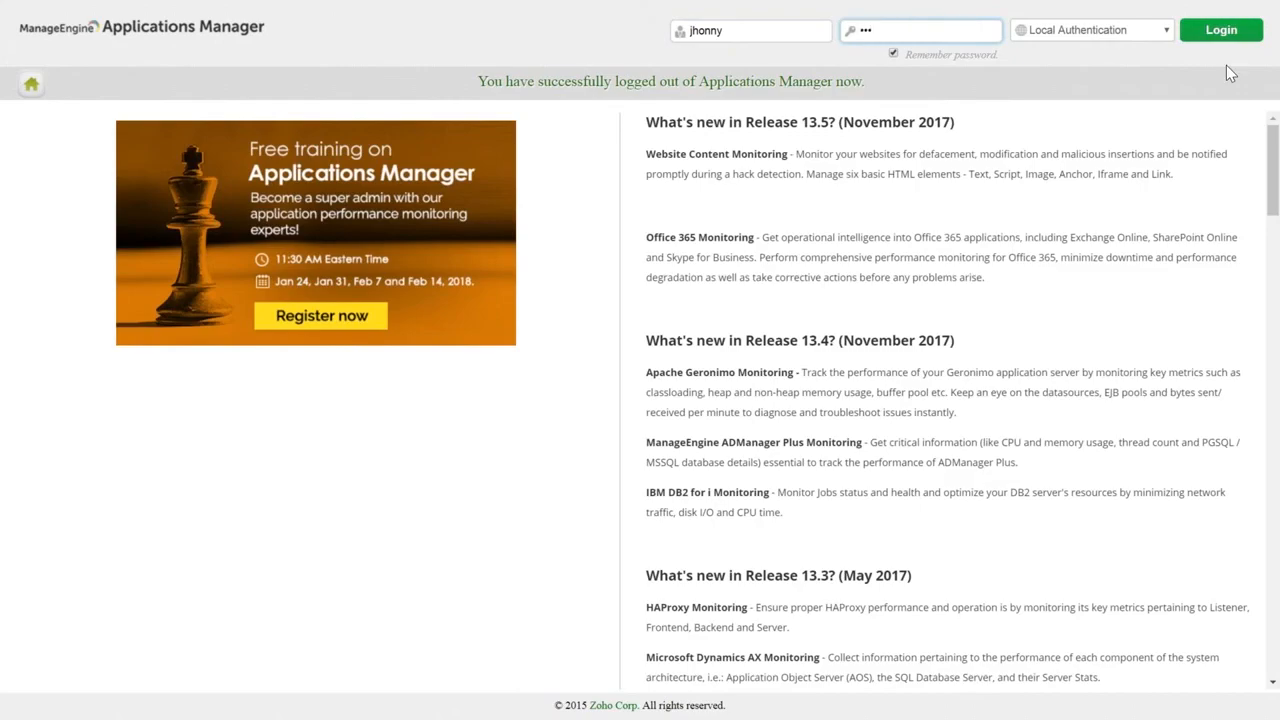
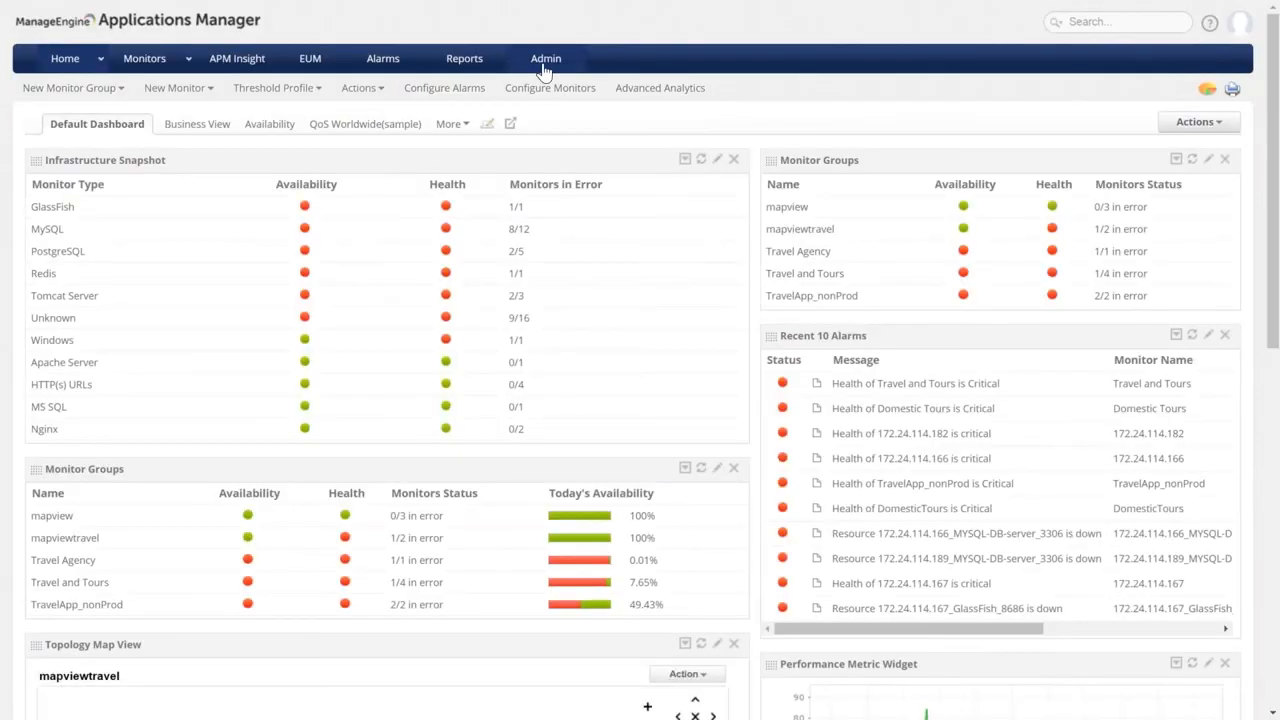
# In Admin User Management, rename the operator user to bob.
pyautogui.click(545, 62)
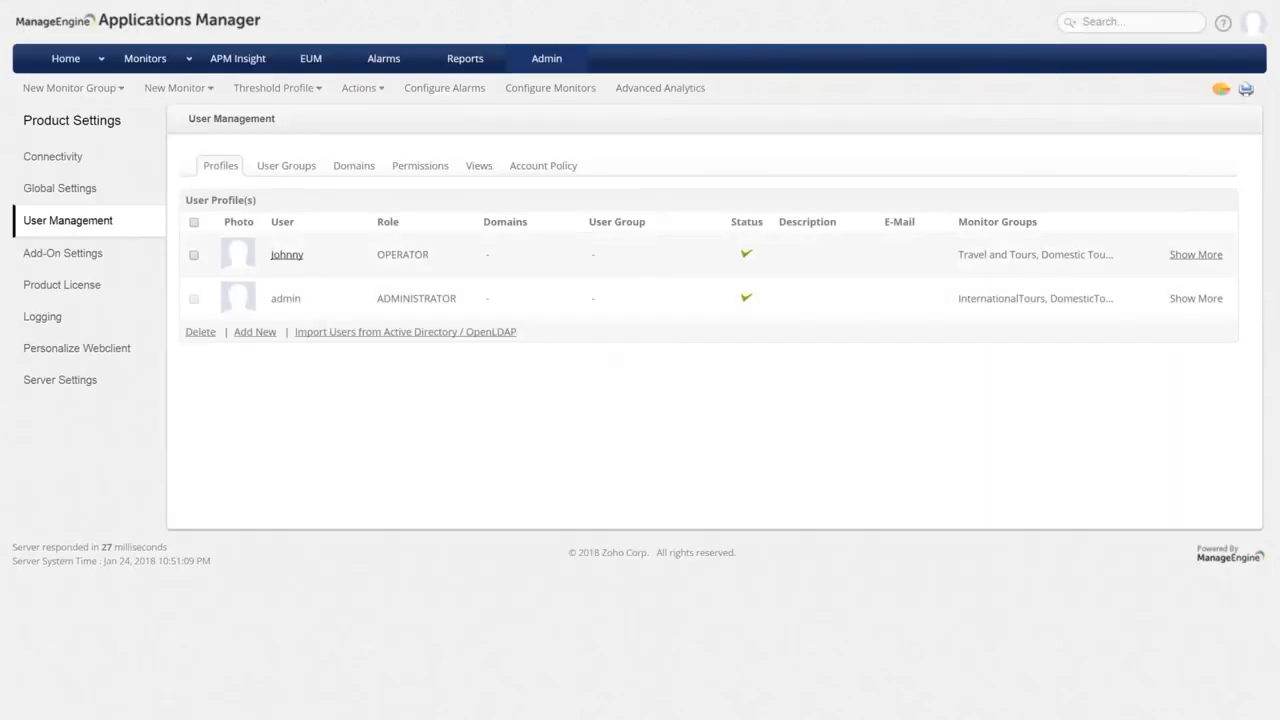
pyautogui.click(400, 333)
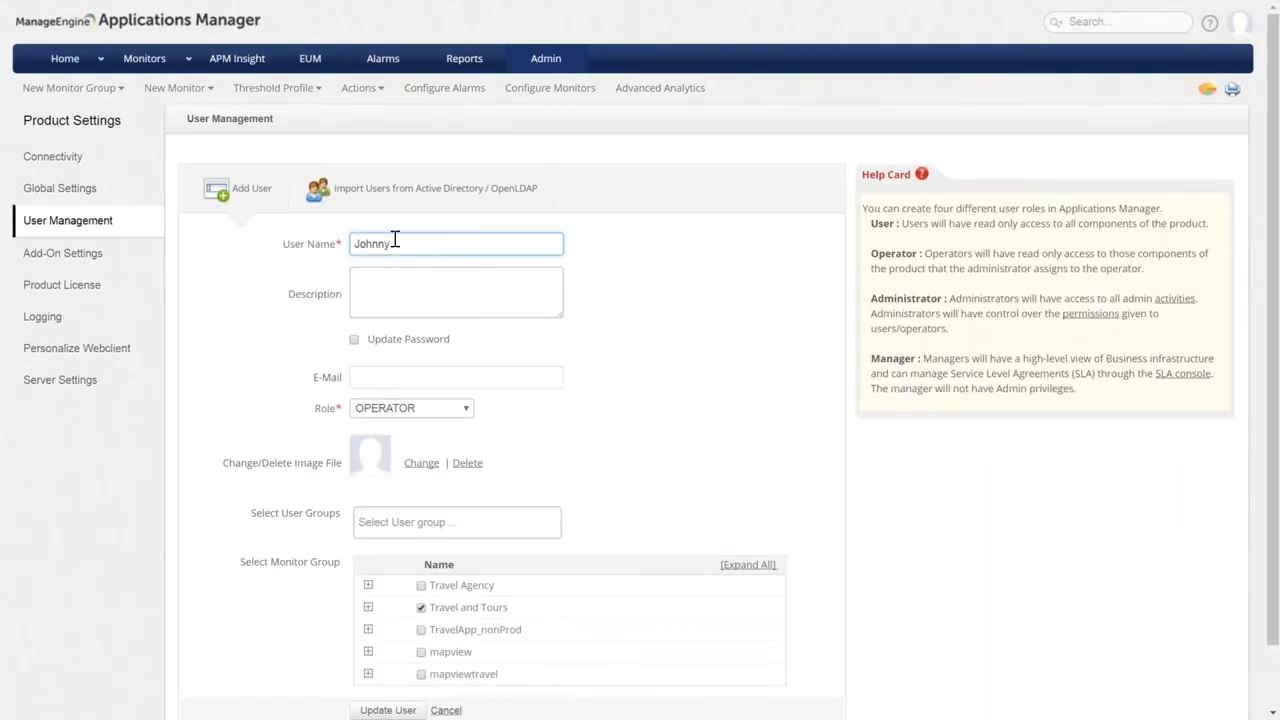
pyautogui.doubleClick(372, 244)
pyautogui.write('bob')
pyautogui.click(720, 451)
# Enable Update Password, enter and confirm the new password, and save the user, keeping Travel and Tours checked.
pyautogui.scroll(-2, 523, 568)
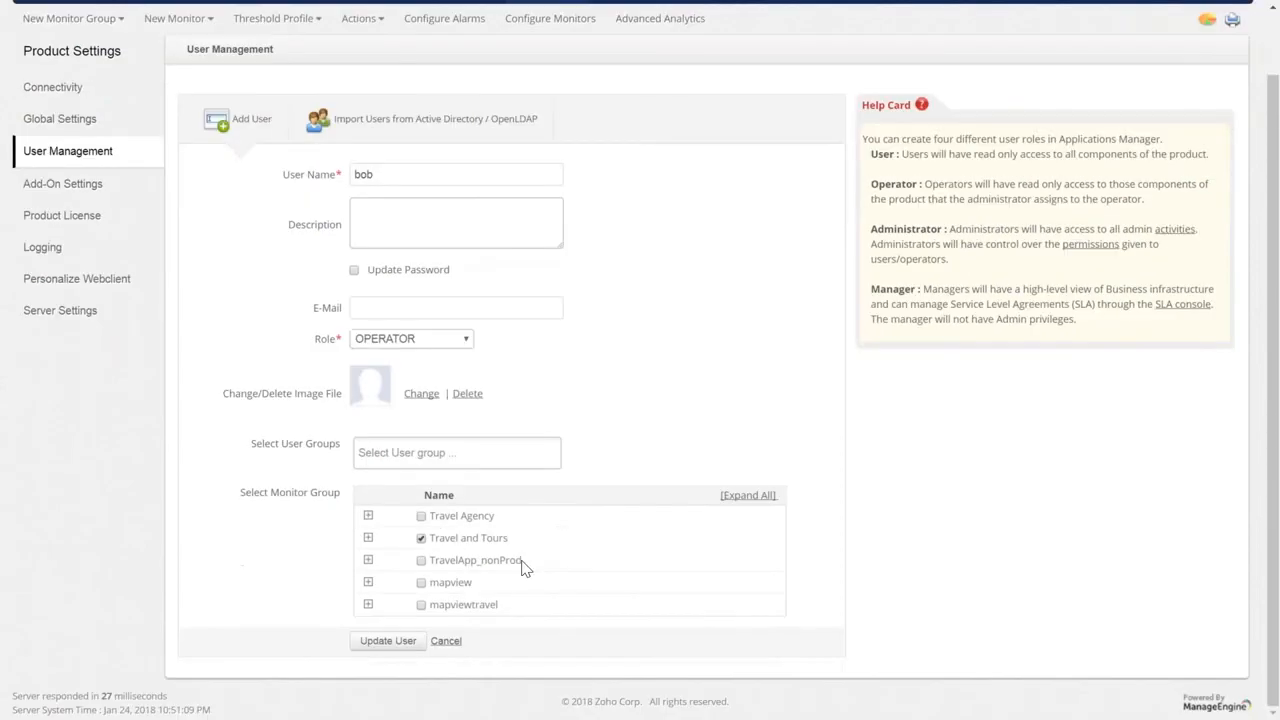
pyautogui.click(355, 271)
pyautogui.click(369, 304)
pyautogui.write('bob')
pyautogui.click(373, 338)
pyautogui.write('bob')
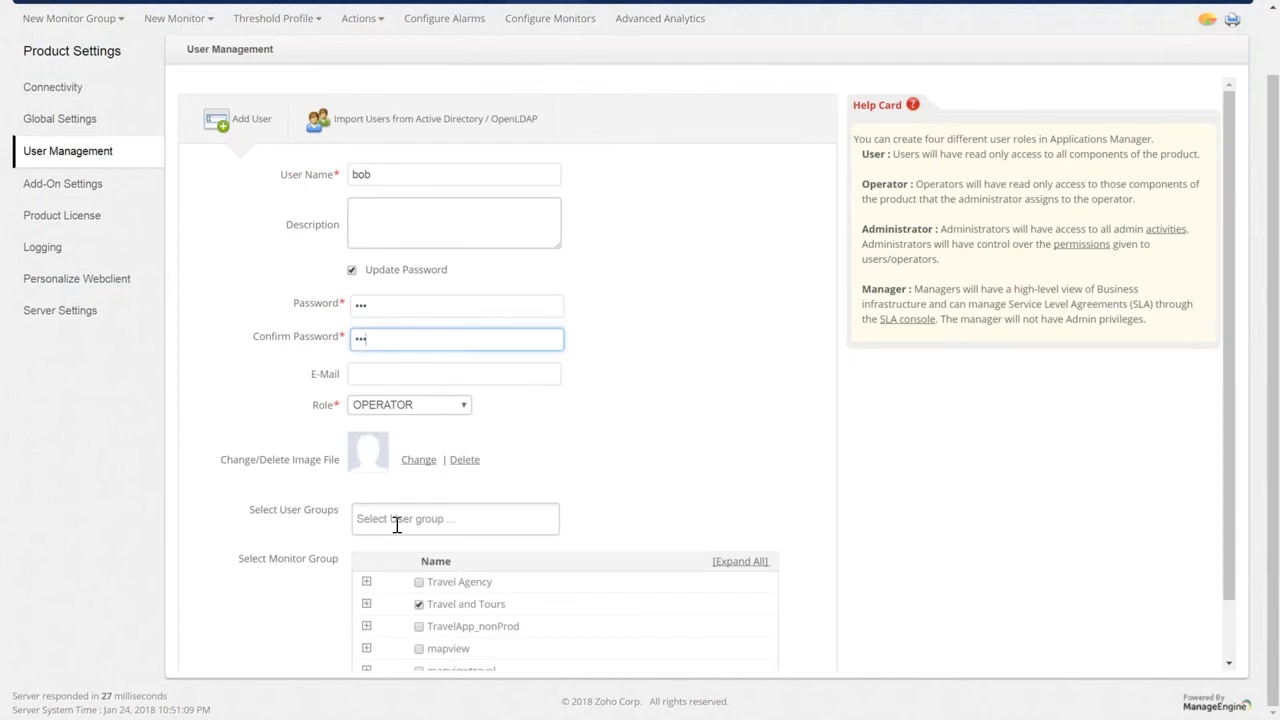
pyautogui.scroll(-1, 707, 374)
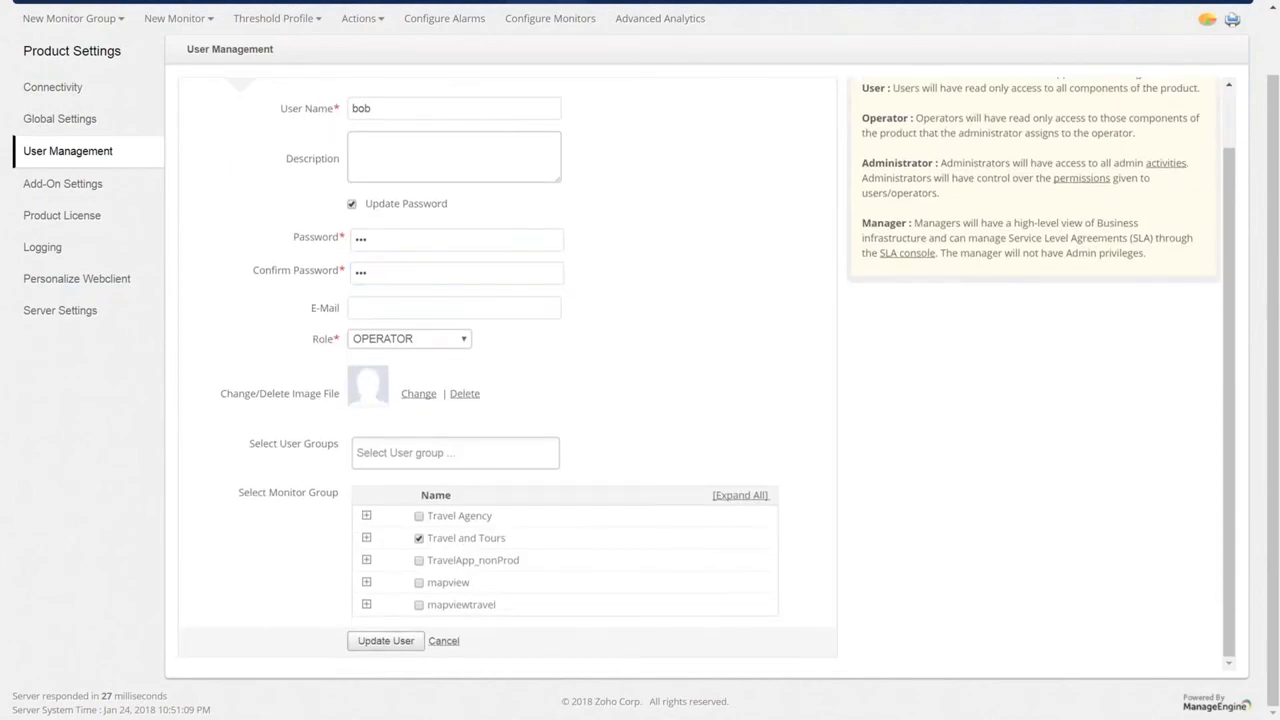
pyautogui.click(386, 640)
pyautogui.click(1236, 20)
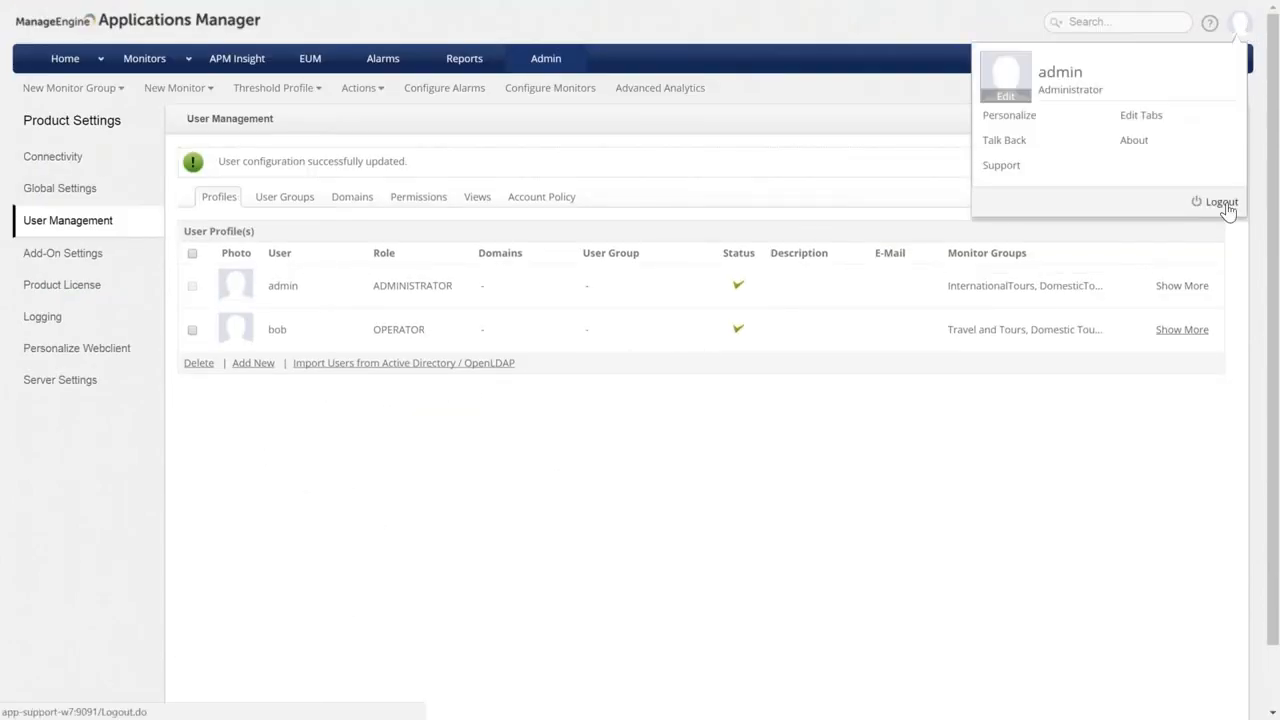
# Log out of the admin account and sign in as bob with the operator's password.
pyautogui.click(1230, 203)
pyautogui.click(789, 31)
pyautogui.hotkey('ctrl', 'a')
pyautogui.write('bob')
pyautogui.press('Tab')
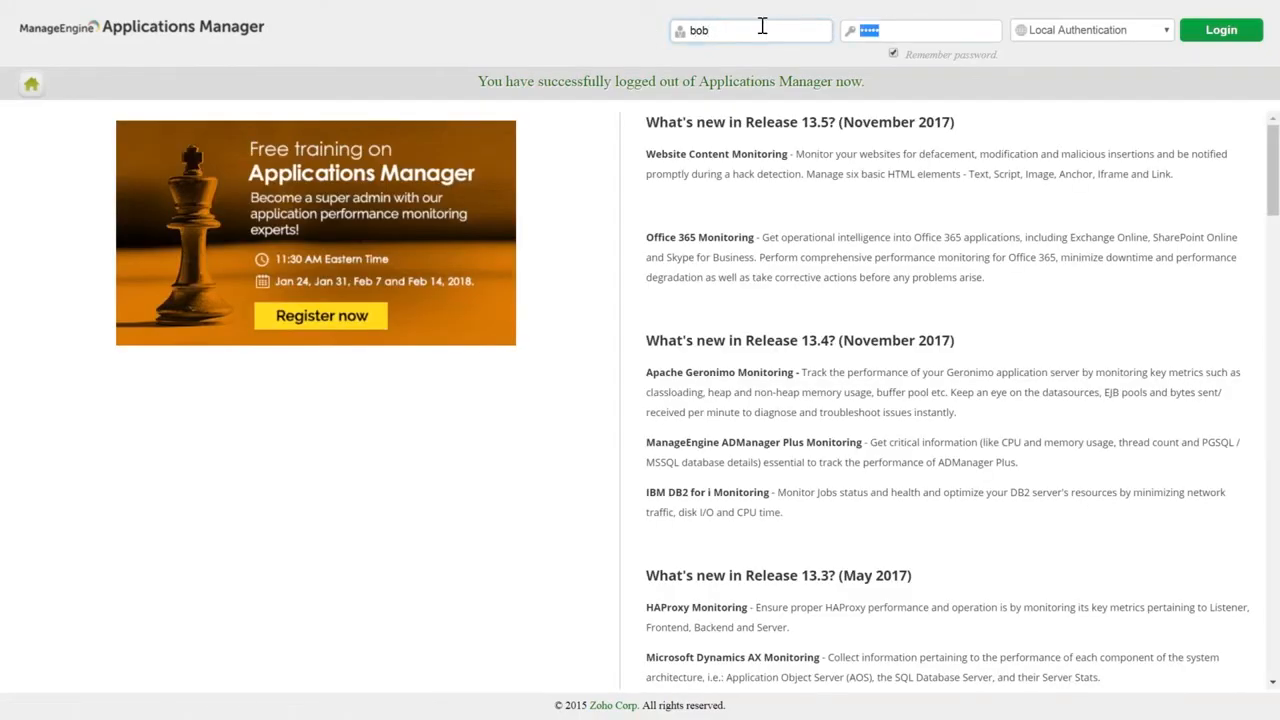
pyautogui.press('BackSpace')
pyautogui.write('bob')
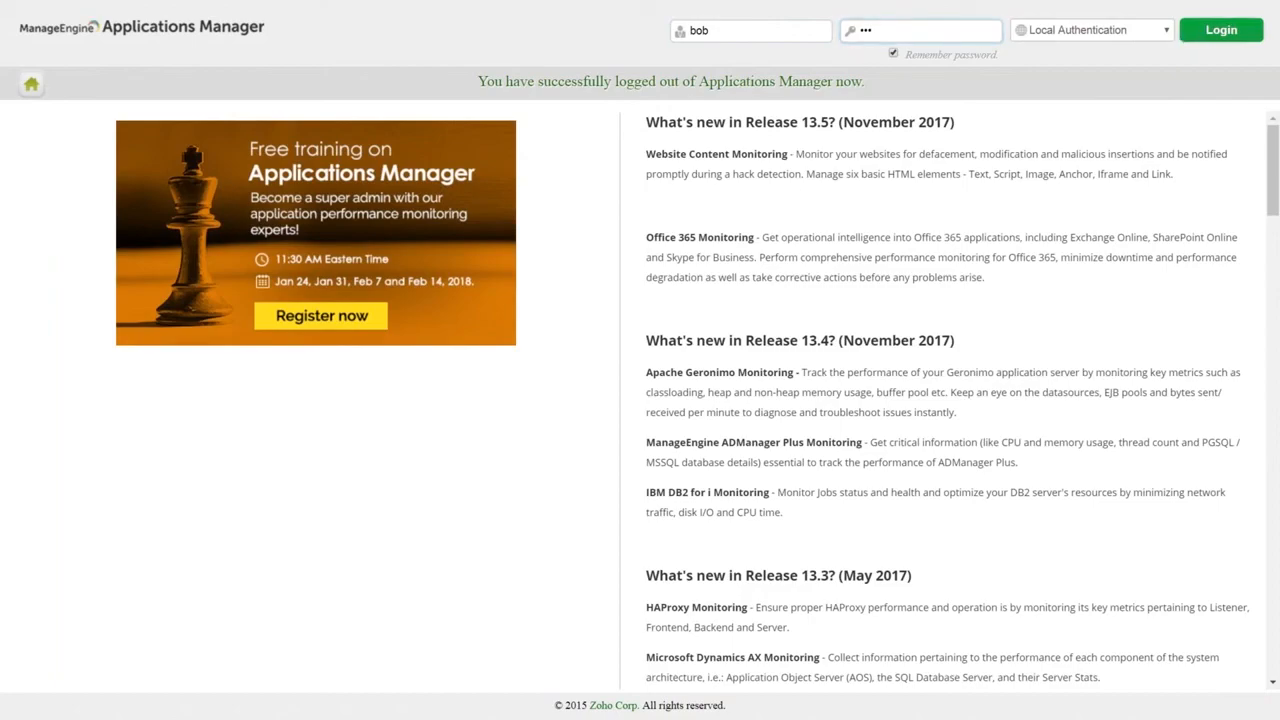
pyautogui.press('Return')
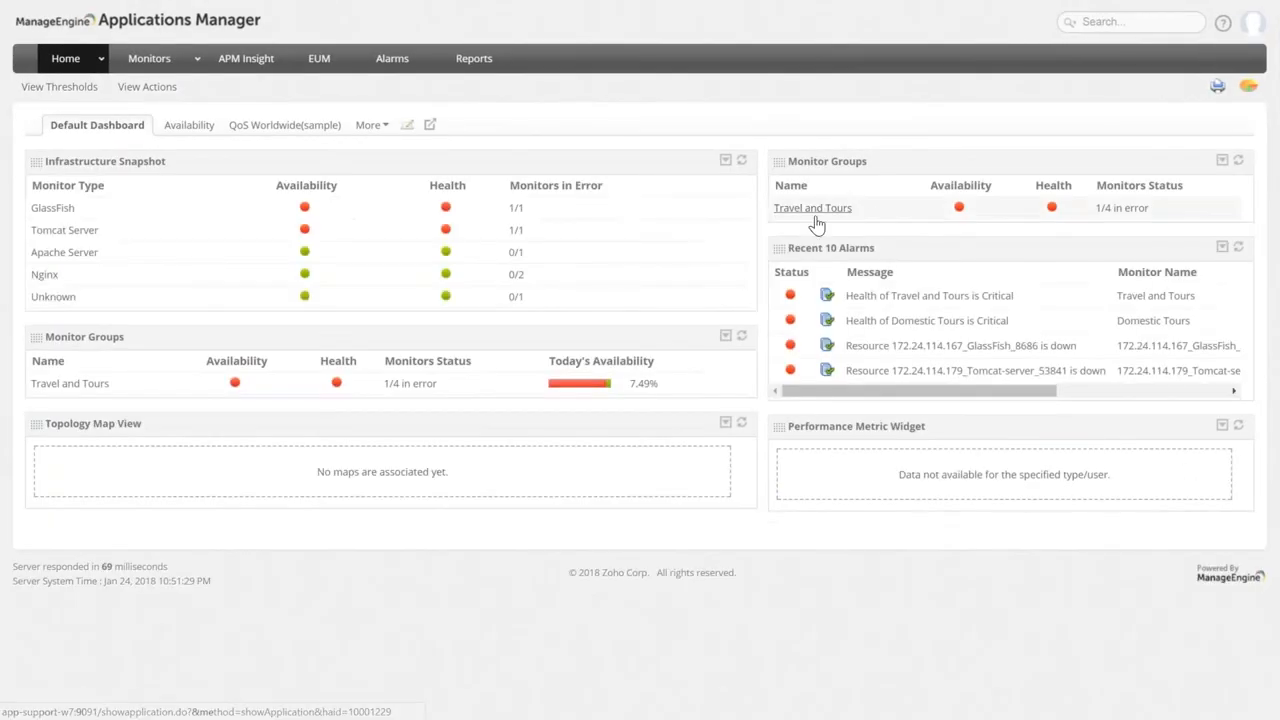
# Confirm Travel and Tours is the only visible monitor group, then log out and sign back in as administrator.
pyautogui.moveTo(855, 209); pyautogui.dragTo(772, 208)
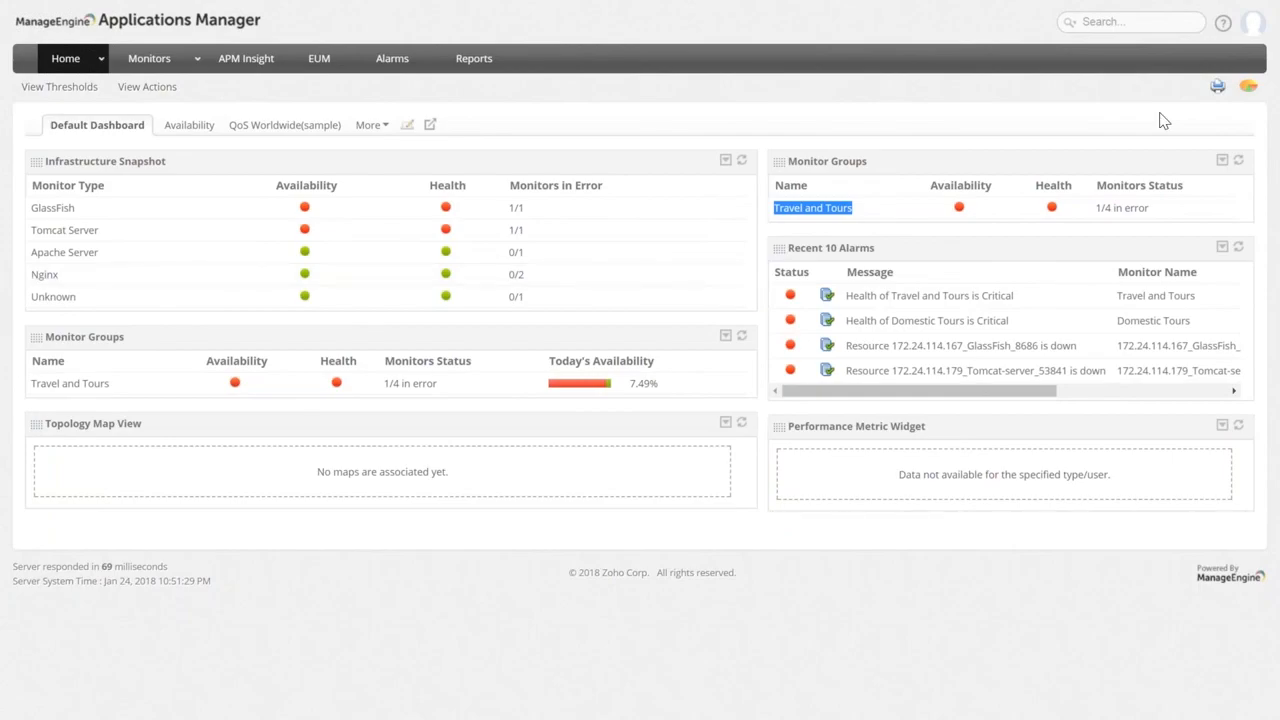
pyautogui.click(1253, 22)
pyautogui.click(1236, 208)
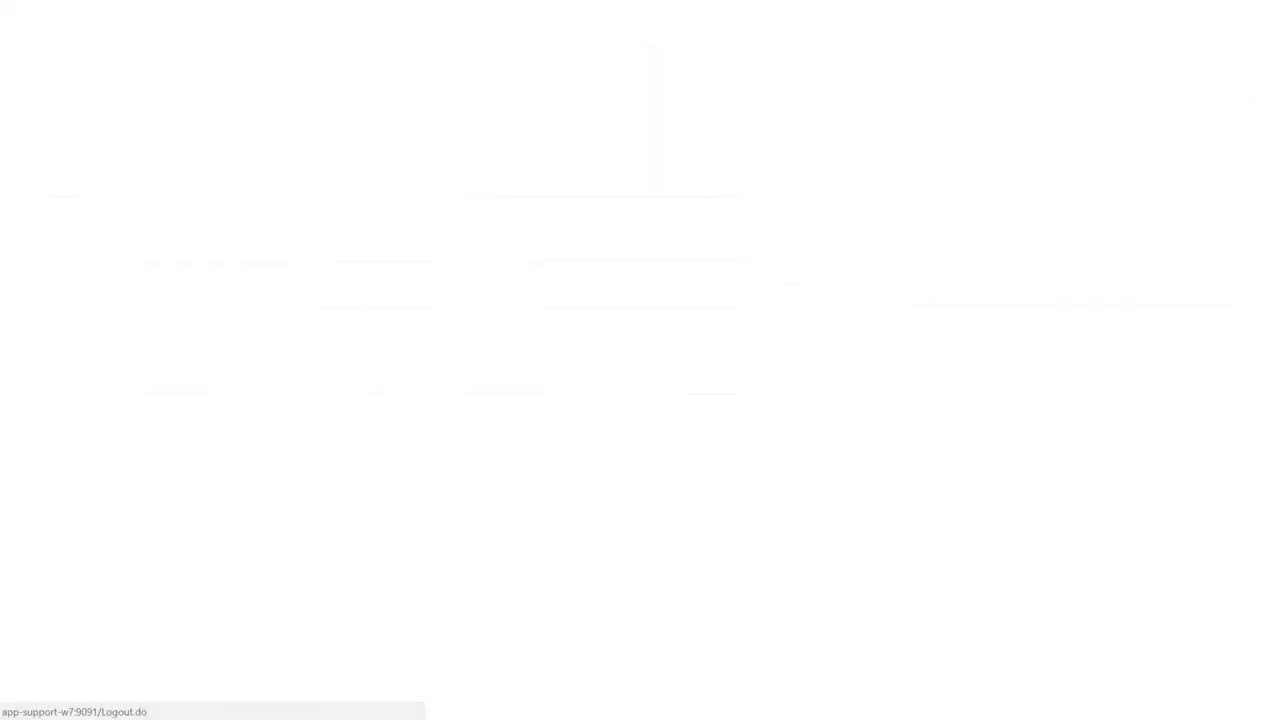
pyautogui.press('Return')
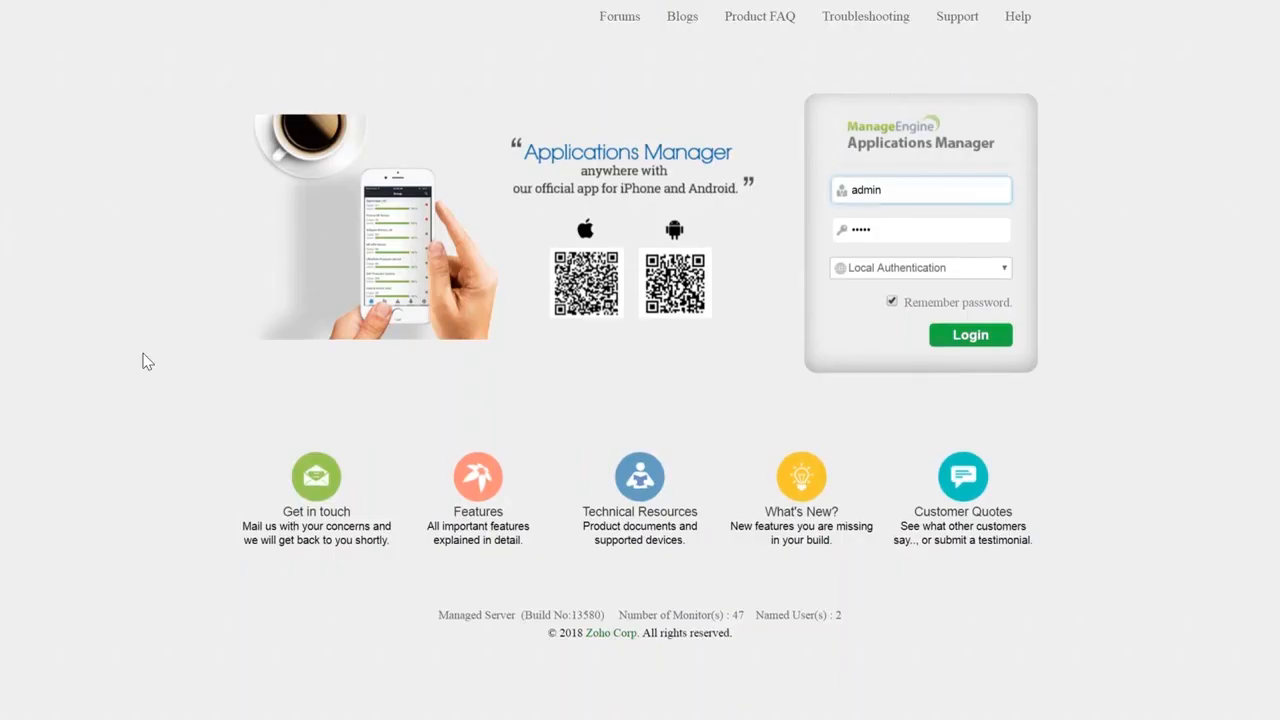
pyautogui.click(962, 338)
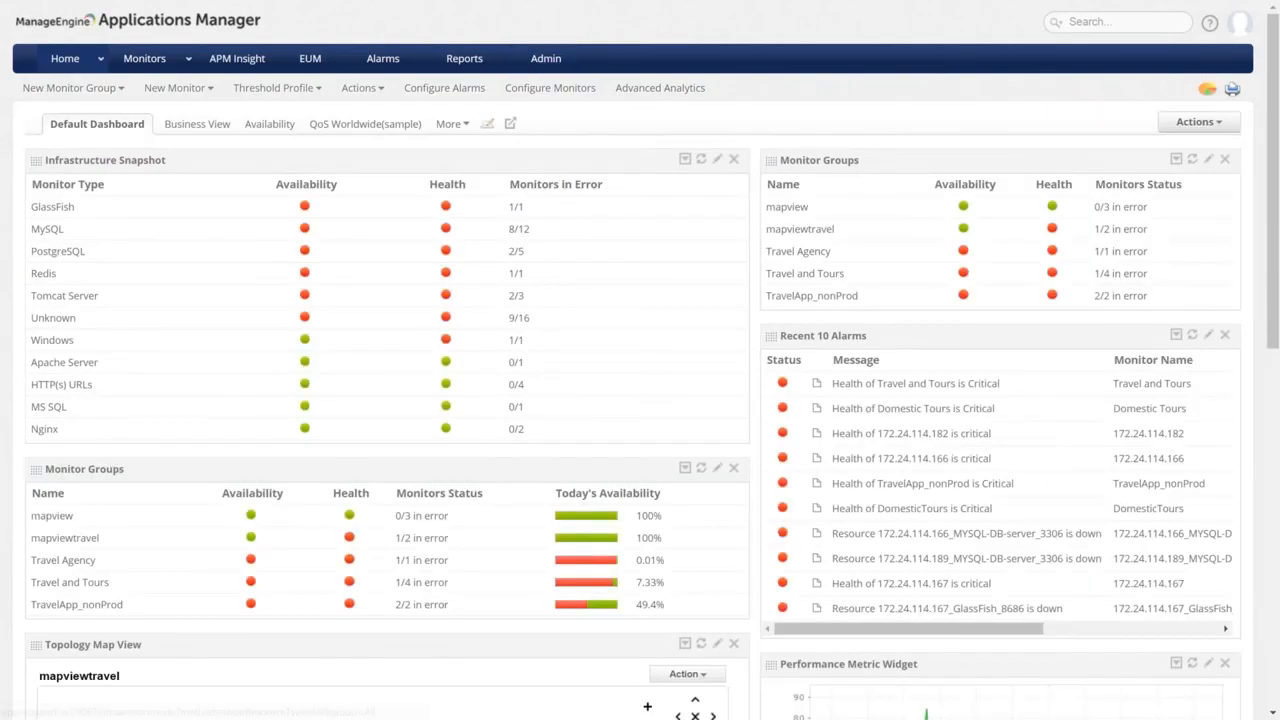
# In User Management, expand the operator's Travel and Tours group to show the Domestic Tours subgroup.
pyautogui.click(546, 59)
pyautogui.click(984, 192)
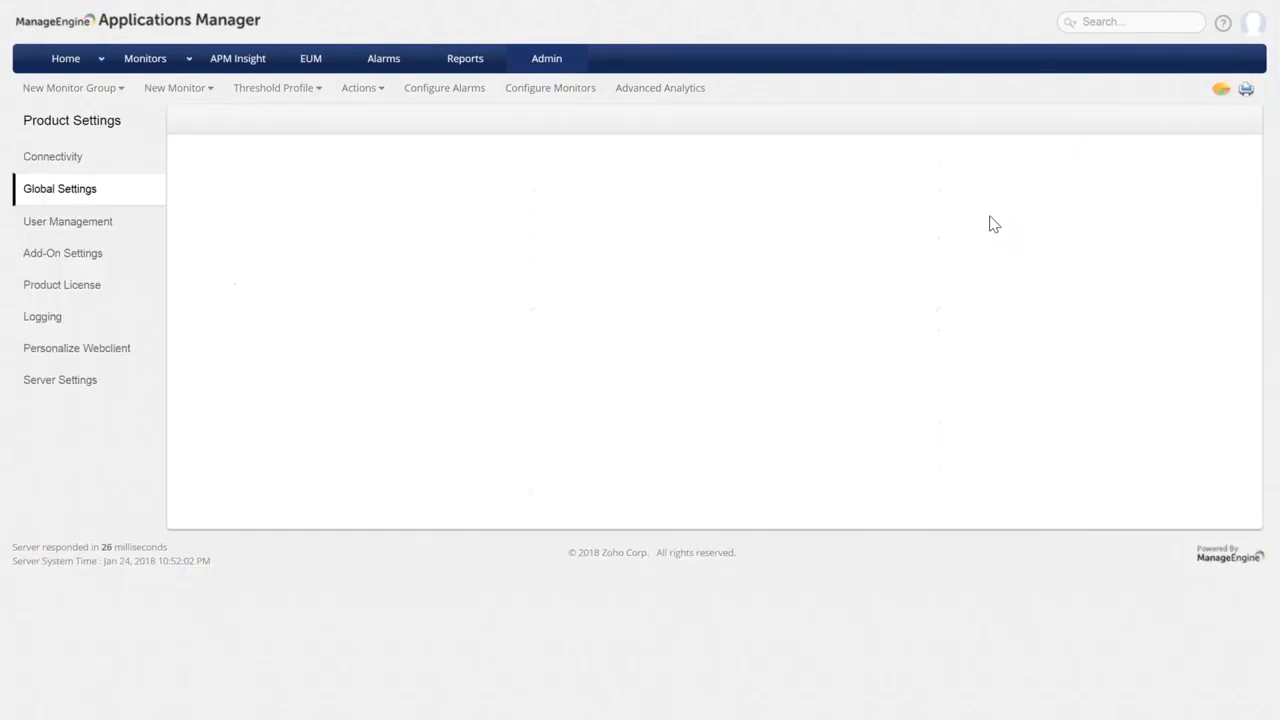
pyautogui.click(68, 221)
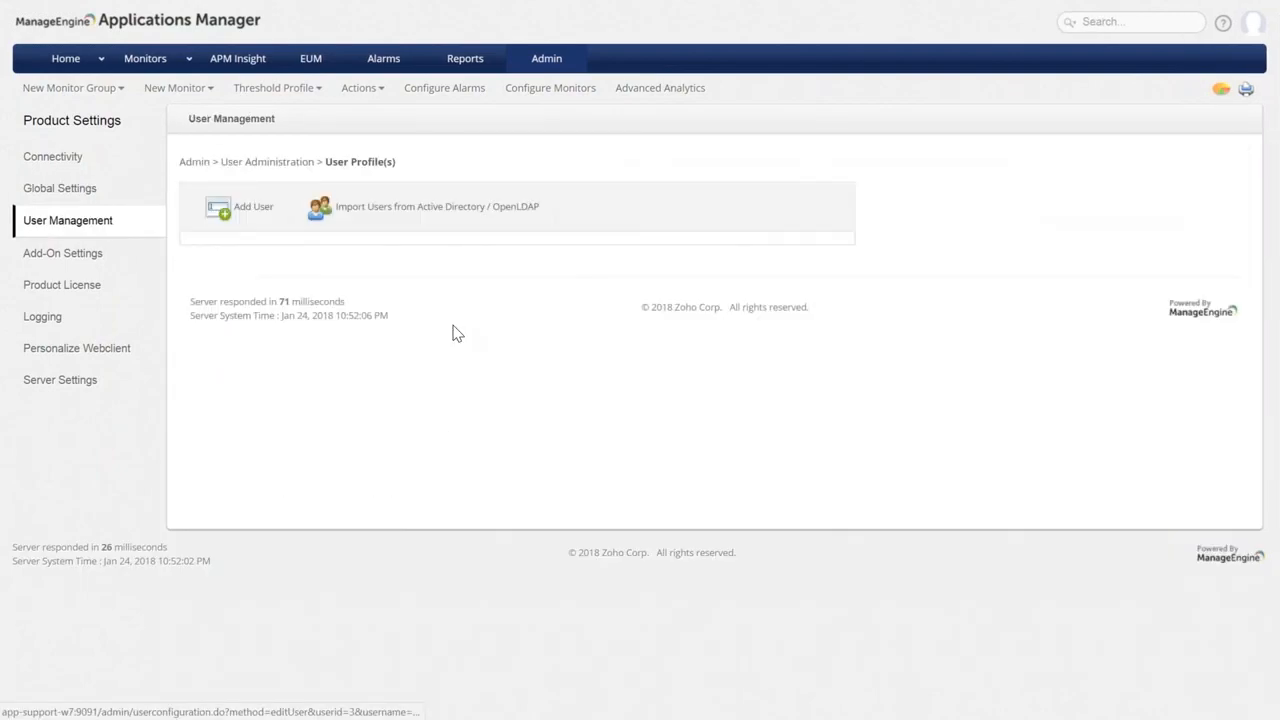
pyautogui.scroll(-1, 424, 545)
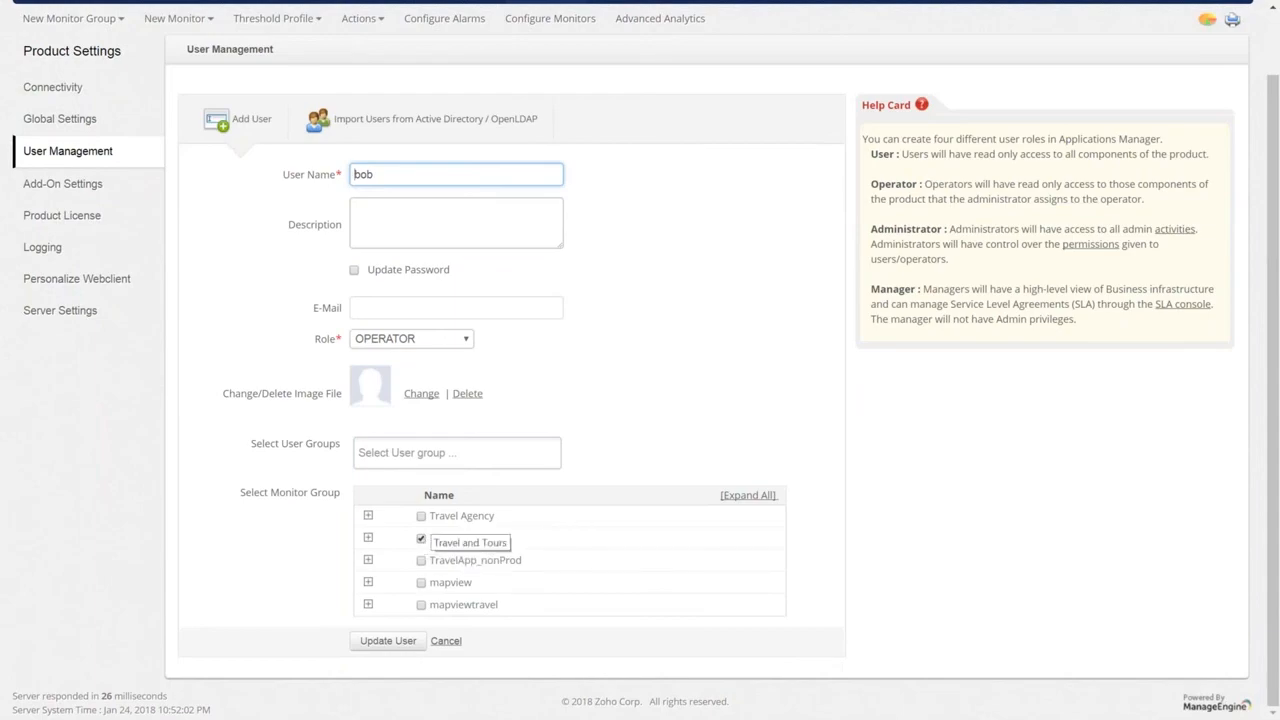
pyautogui.click(368, 537)
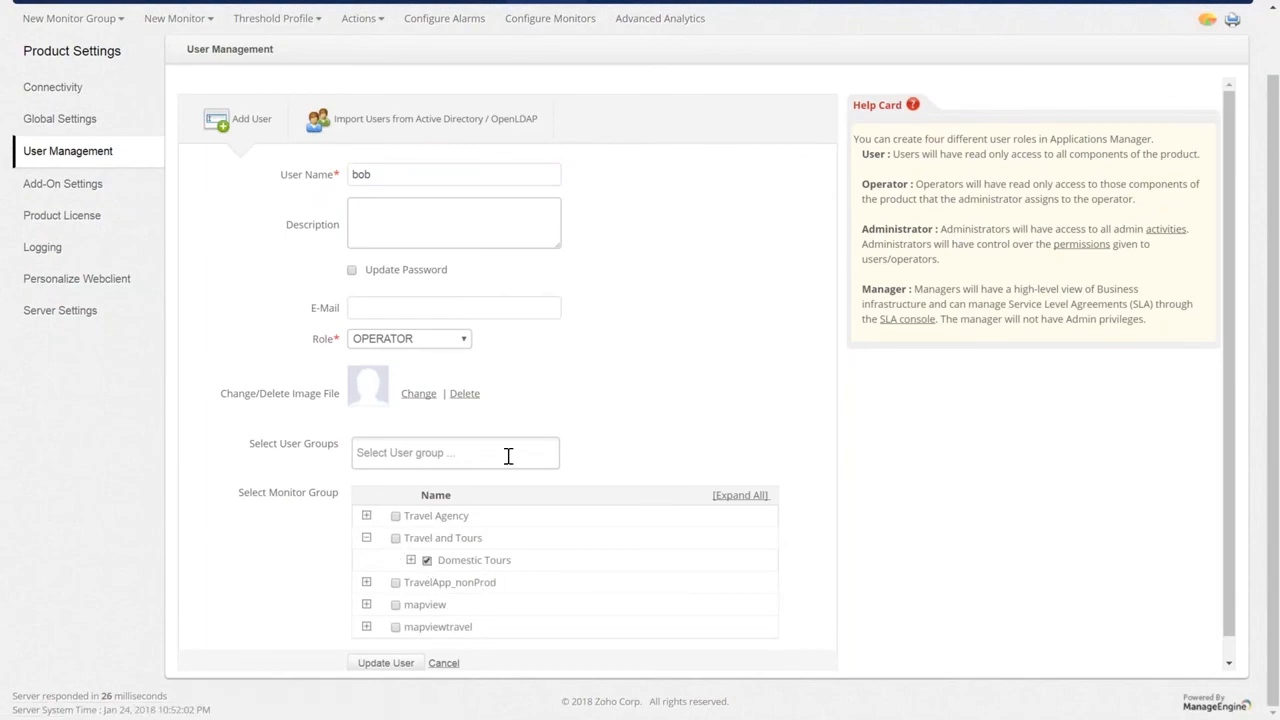
pyautogui.tripleClick(463, 563)
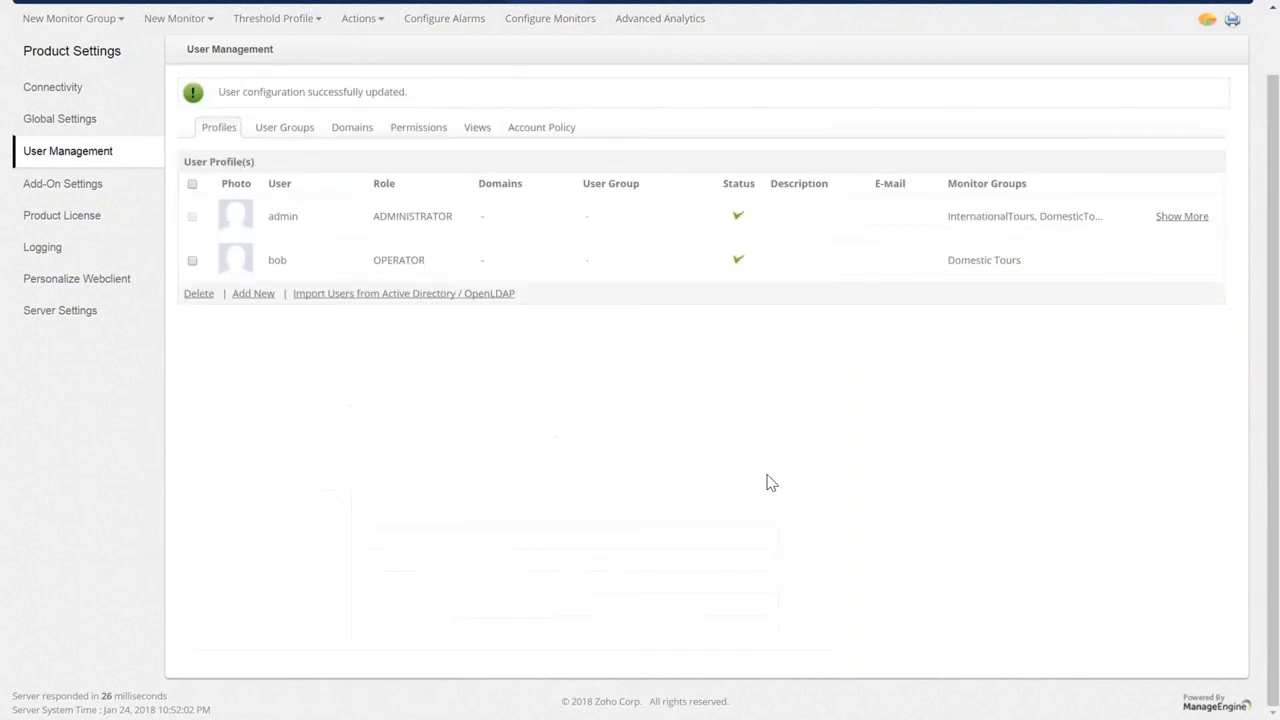
pyautogui.scroll(1, 1003, 313)
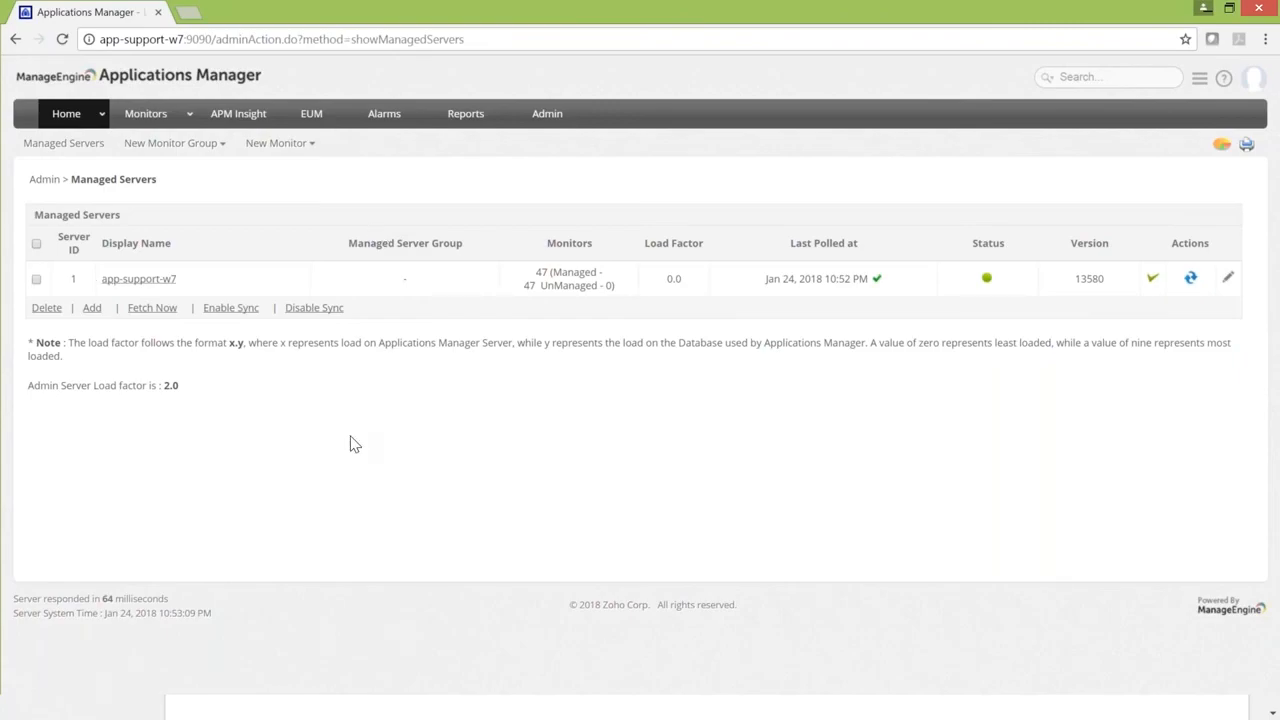
# Open the SSO tab of User Management on the admin server.
pyautogui.click(547, 115)
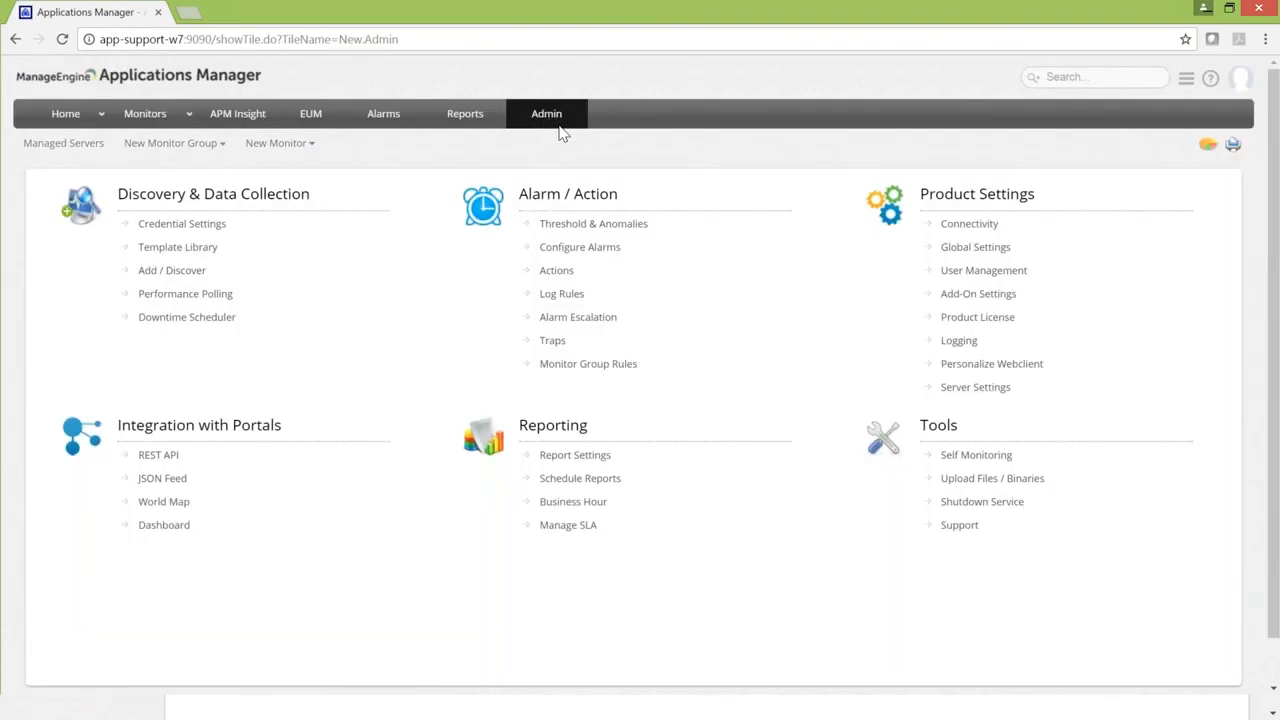
pyautogui.click(962, 272)
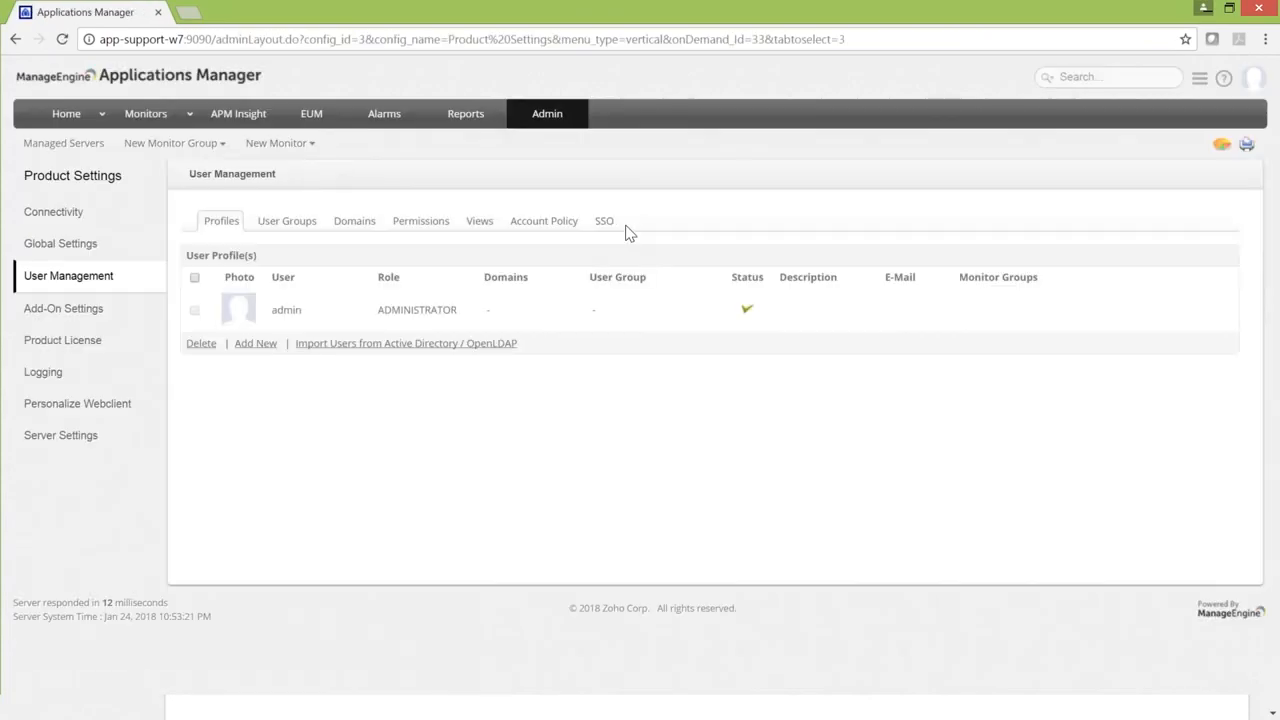
pyautogui.doubleClick(598, 224)
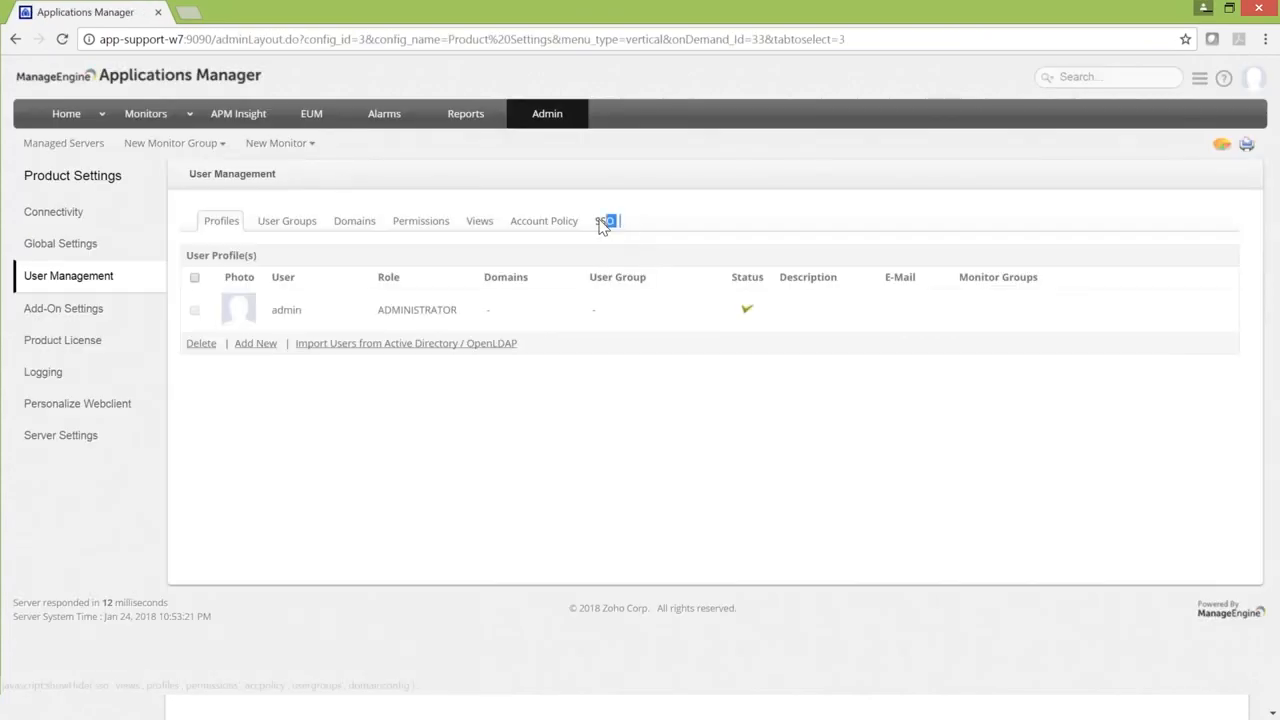
pyautogui.click(607, 221)
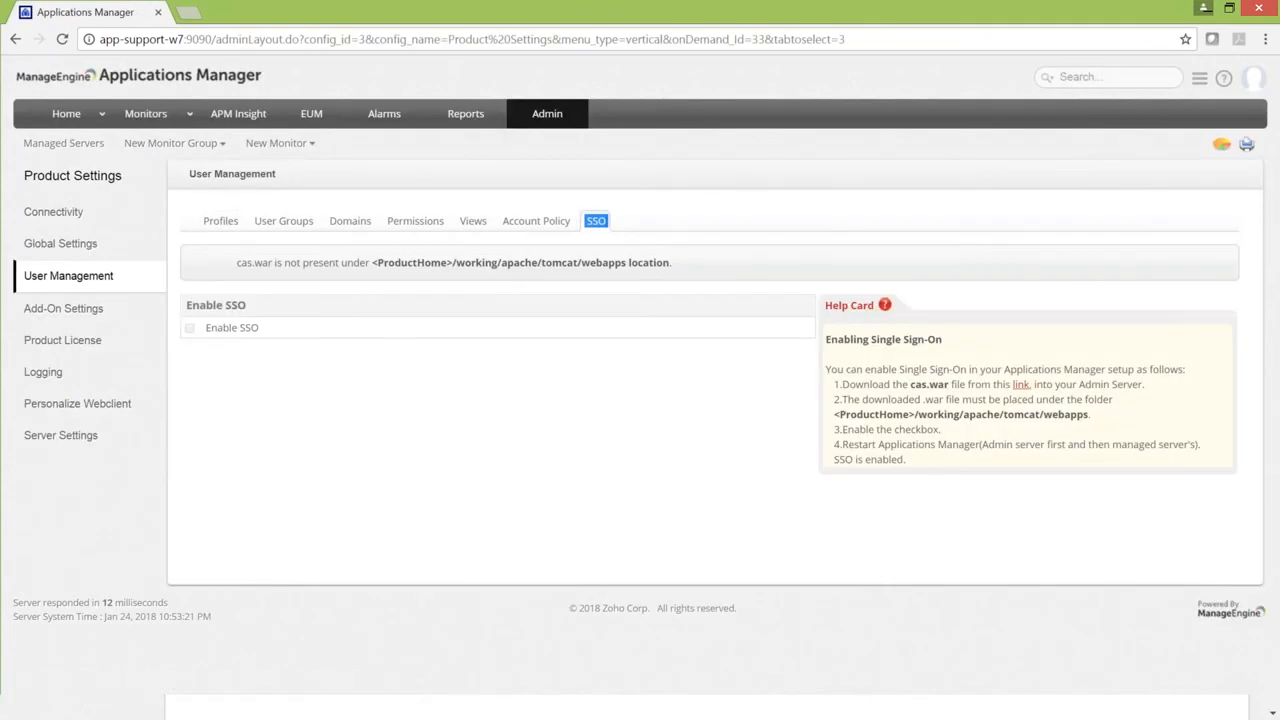